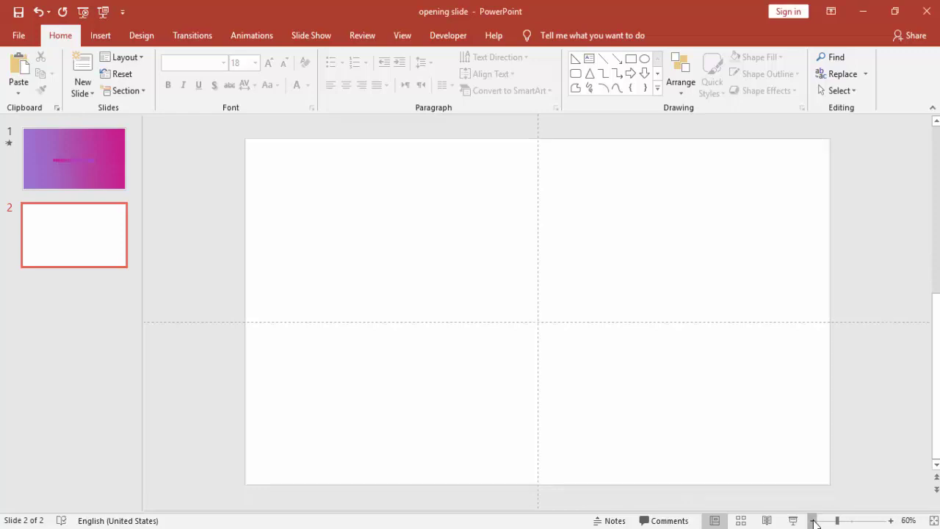
Draw a right triangle about 14.84" high and 16.54" wide over the blank slide 2, extending past its edges
click(812, 520)
click(812, 520)
click(812, 520)
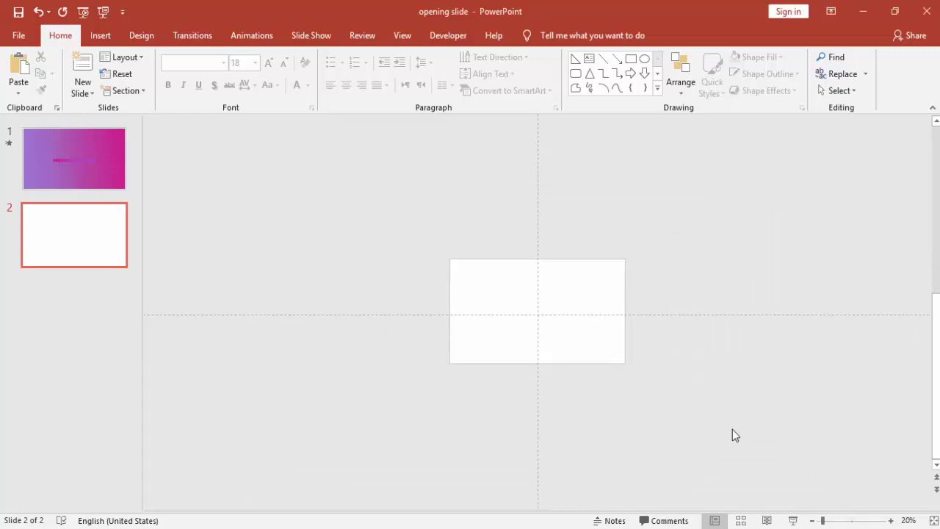
click(103, 36)
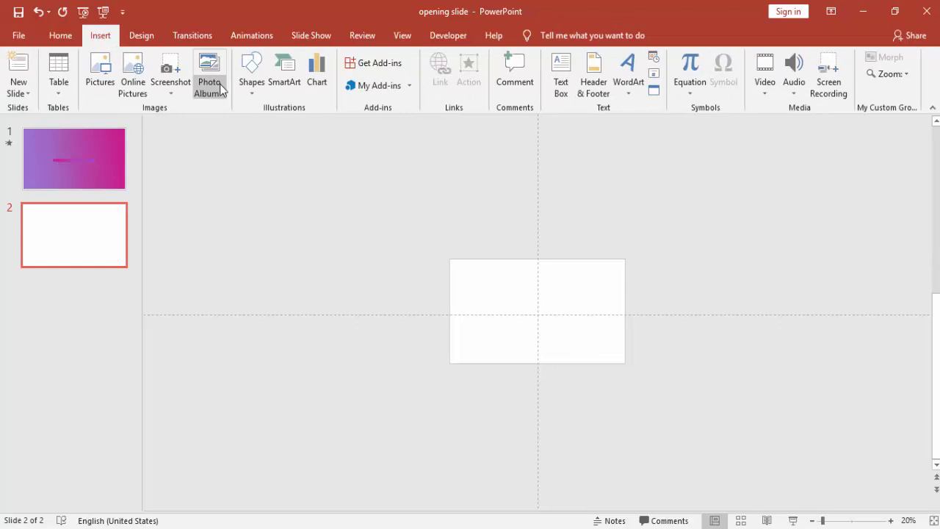
click(248, 90)
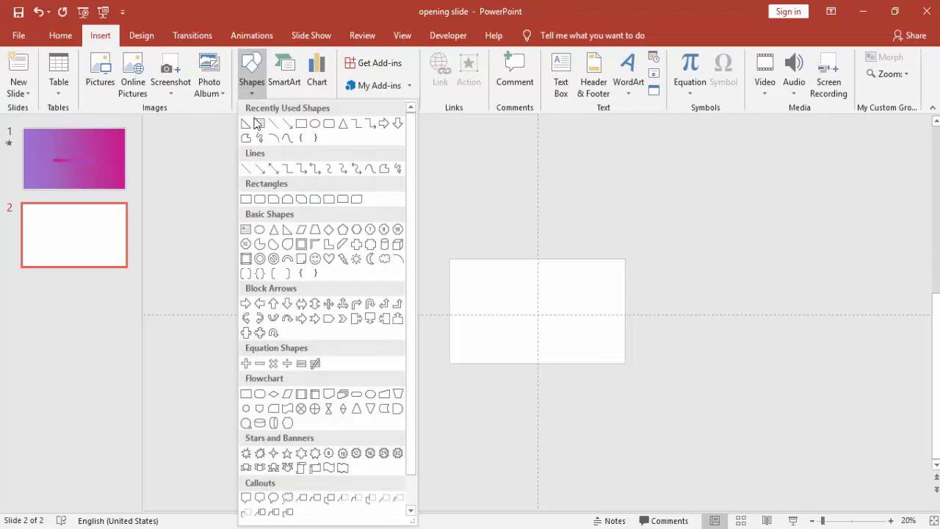
click(287, 231)
mouse_move(407, 213)
mouse_down()
mouse_move(552, 338)
mouse_move(625, 417)
mouse_up()
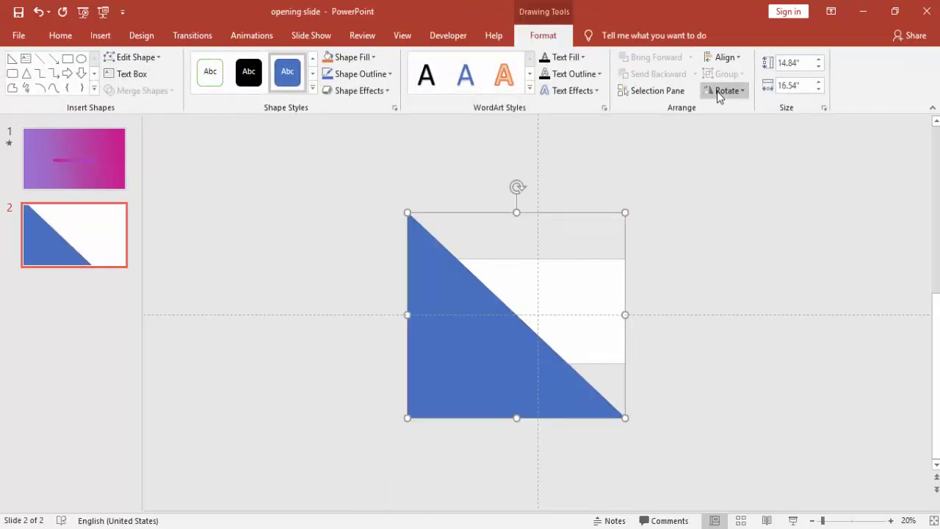
Remove the triangle's outline and flip the shape both horizontally and vertically
click(382, 73)
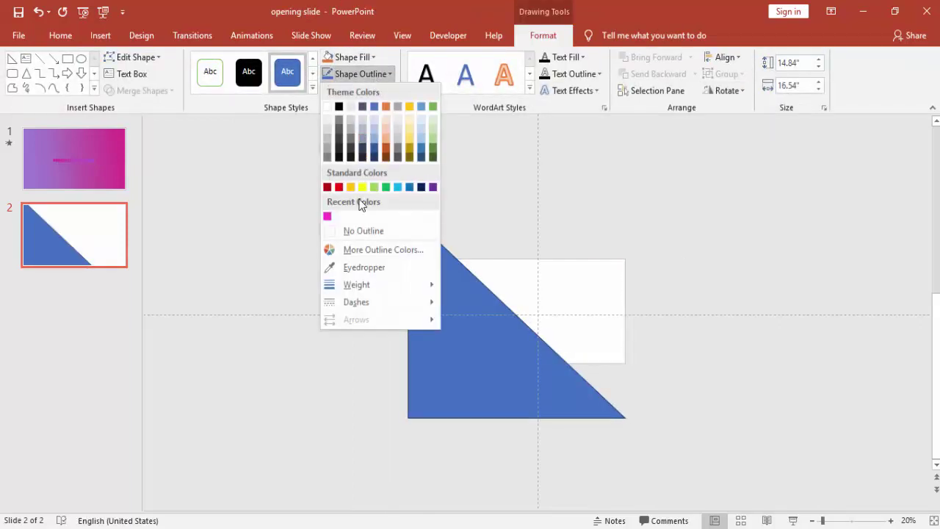
click(363, 229)
click(730, 91)
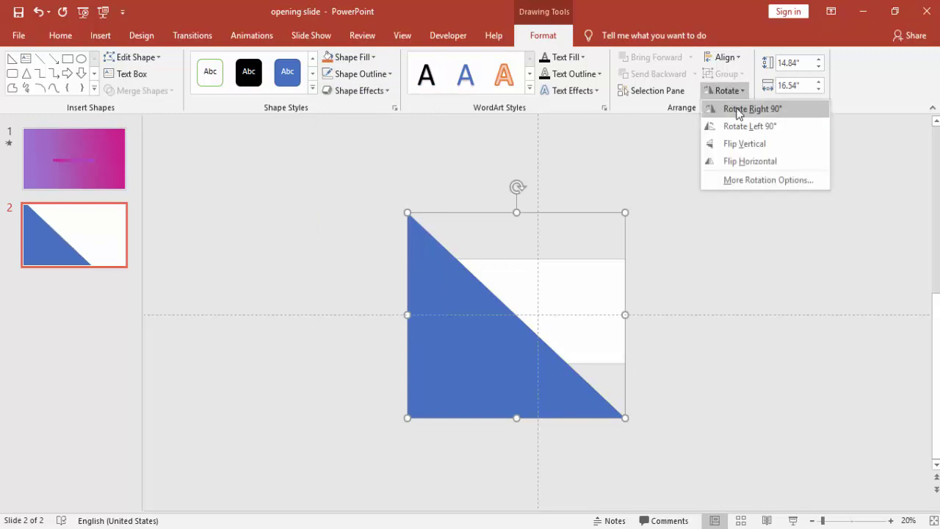
click(741, 161)
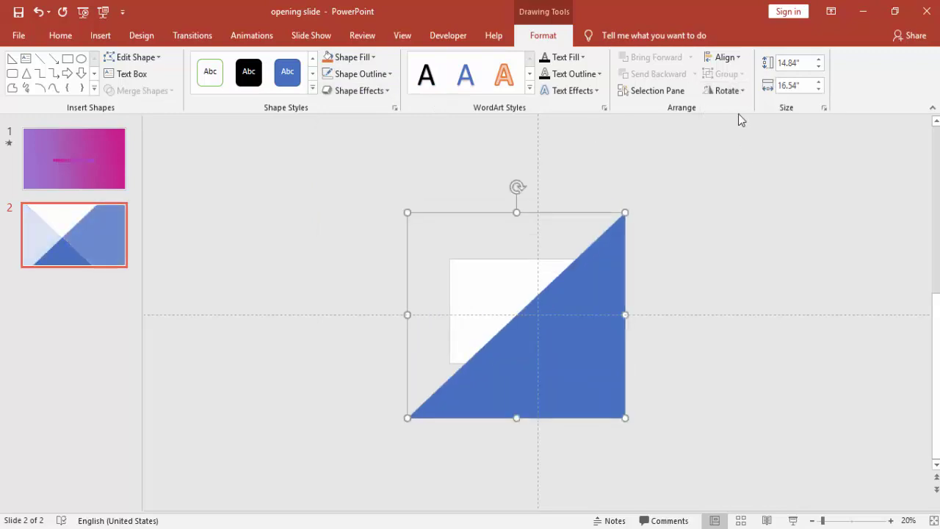
click(739, 91)
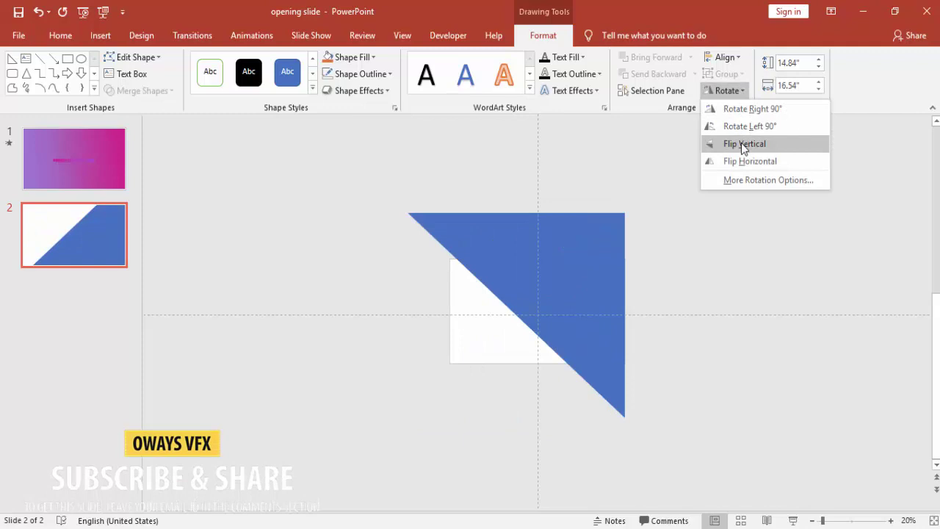
click(741, 143)
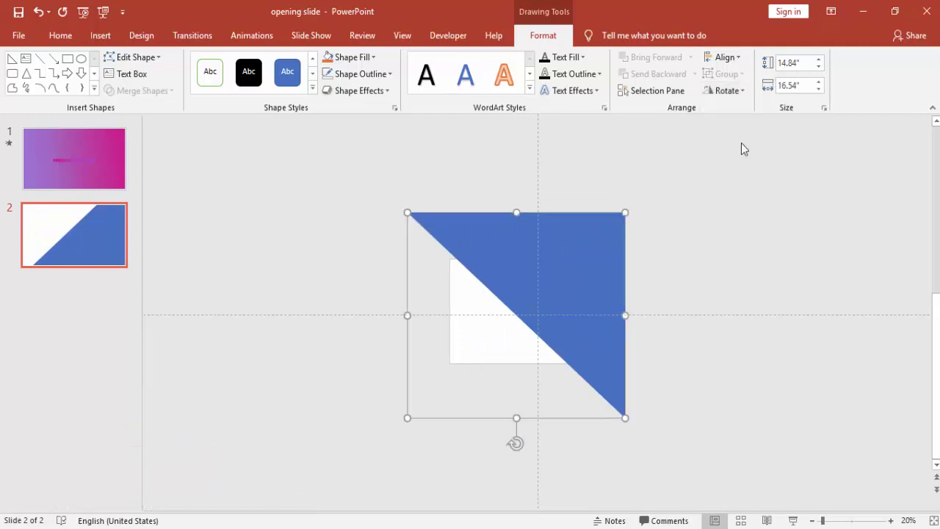
Give the triangle a gradient fill and delete the two middle gradient stops, keeping only the end stops
right_click(594, 243)
click(663, 499)
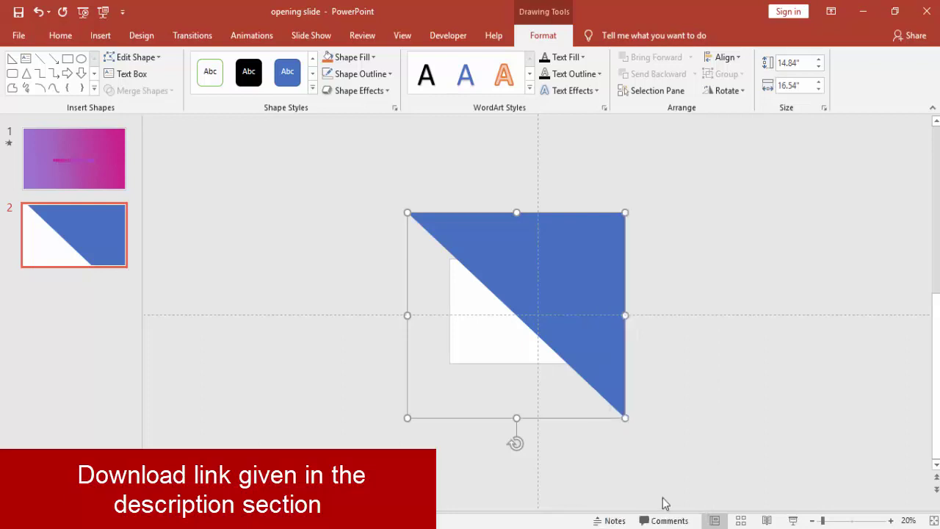
click(768, 214)
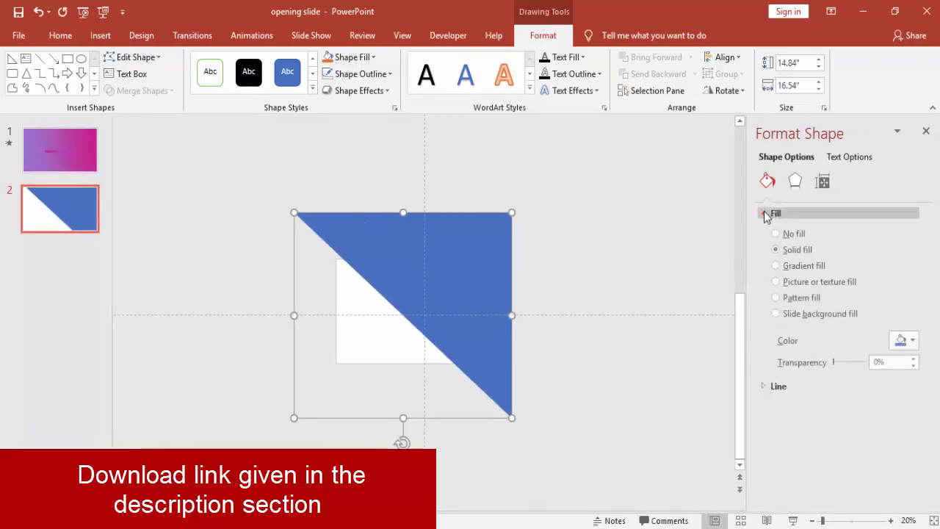
click(805, 268)
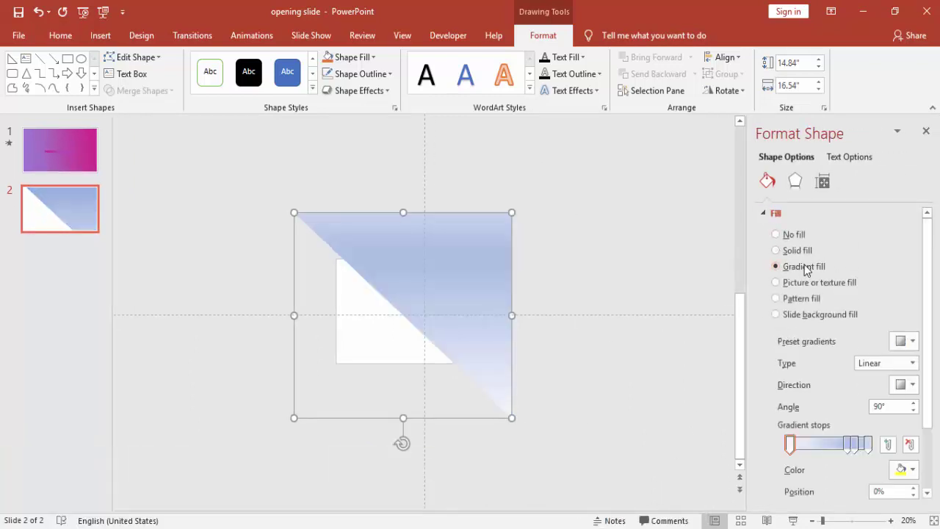
click(853, 445)
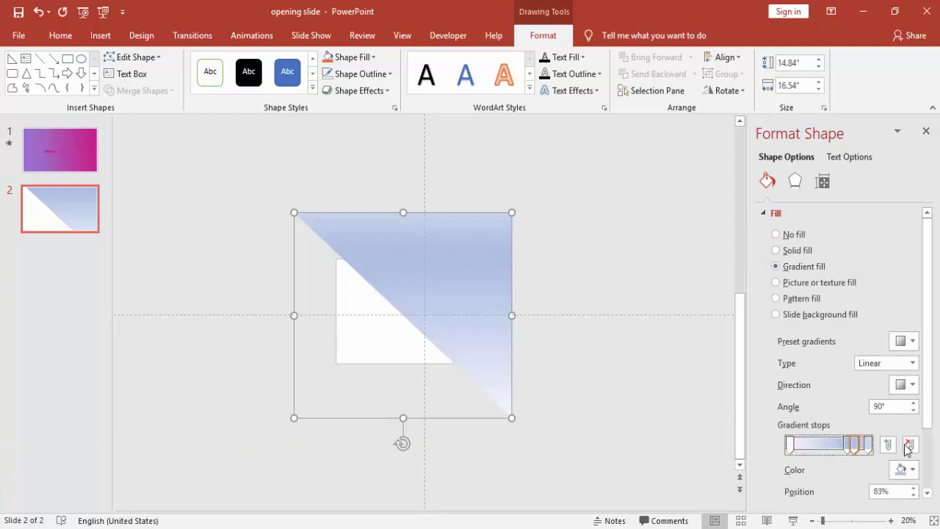
click(909, 444)
click(849, 443)
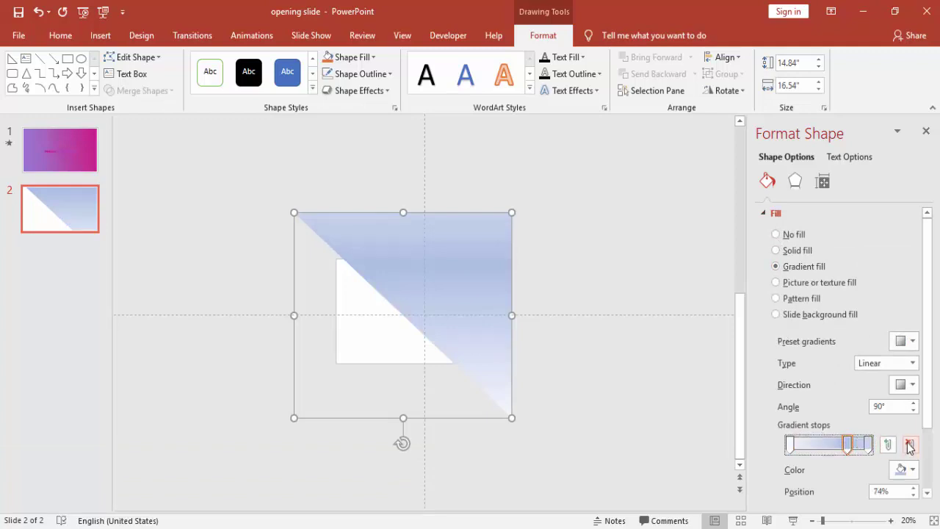
click(909, 445)
Set the 100% gradient stop to a purple from the standard colors
click(868, 443)
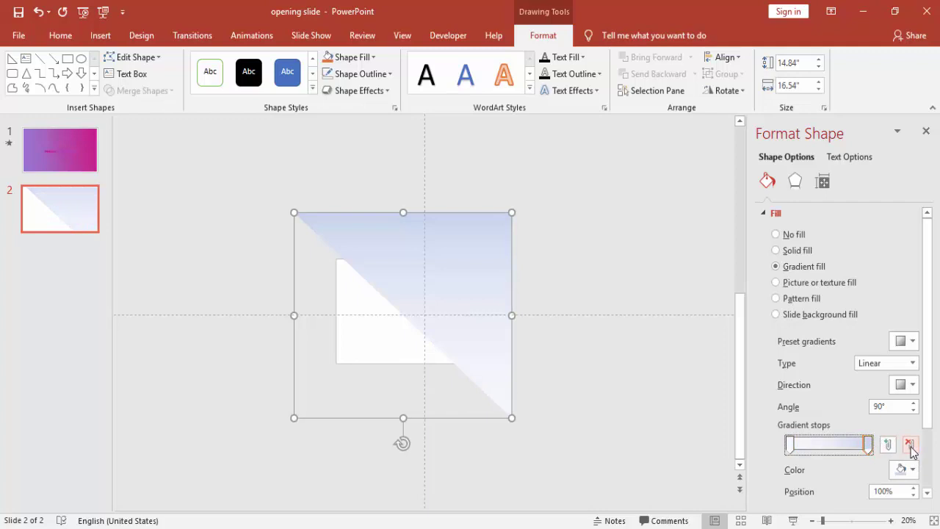
click(911, 470)
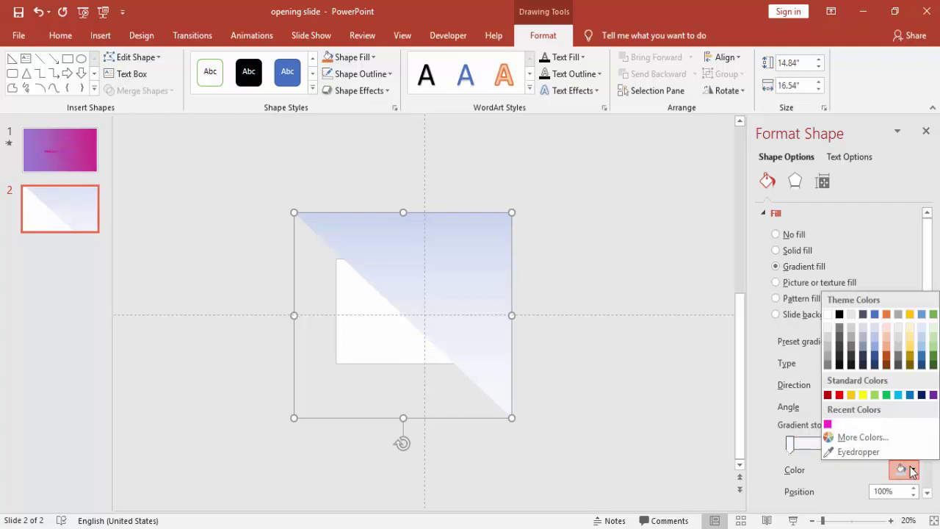
click(855, 436)
click(401, 145)
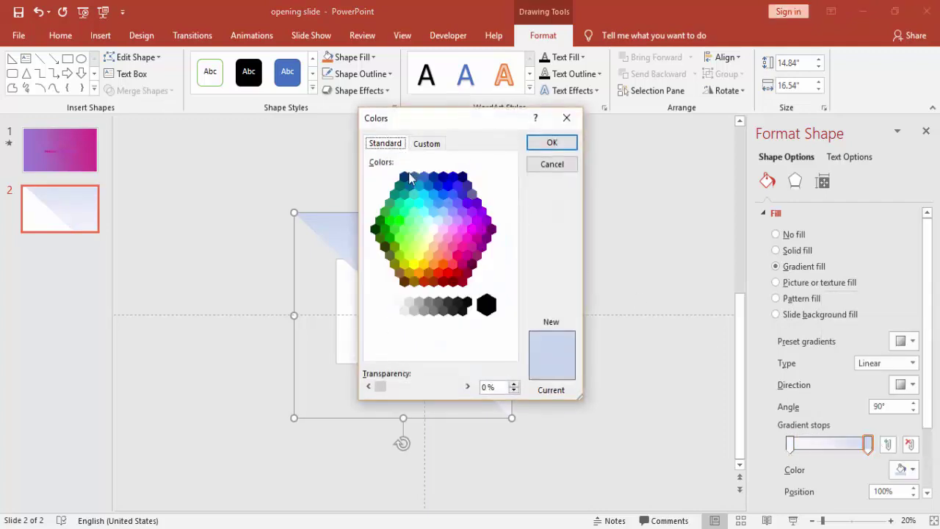
click(483, 230)
click(558, 144)
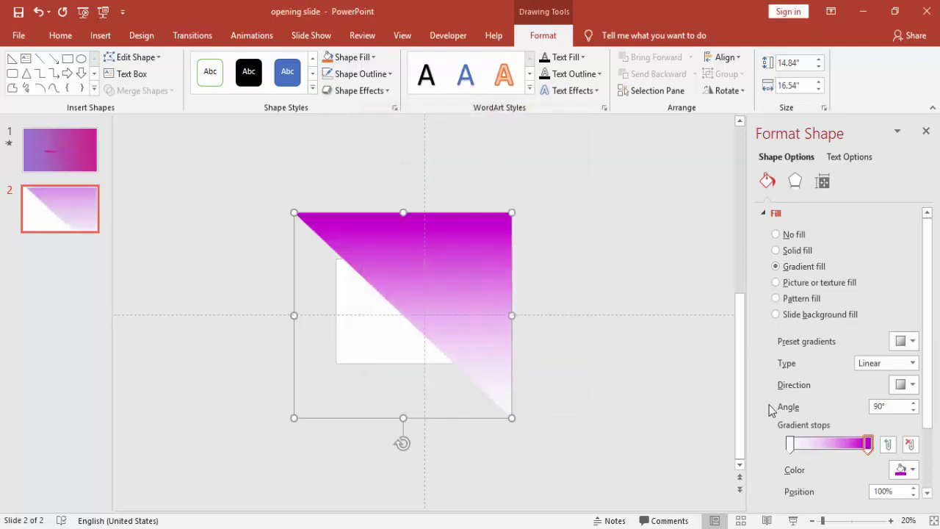
Set the 0% gradient stop to a bright pink from the standard colors
click(790, 444)
click(903, 469)
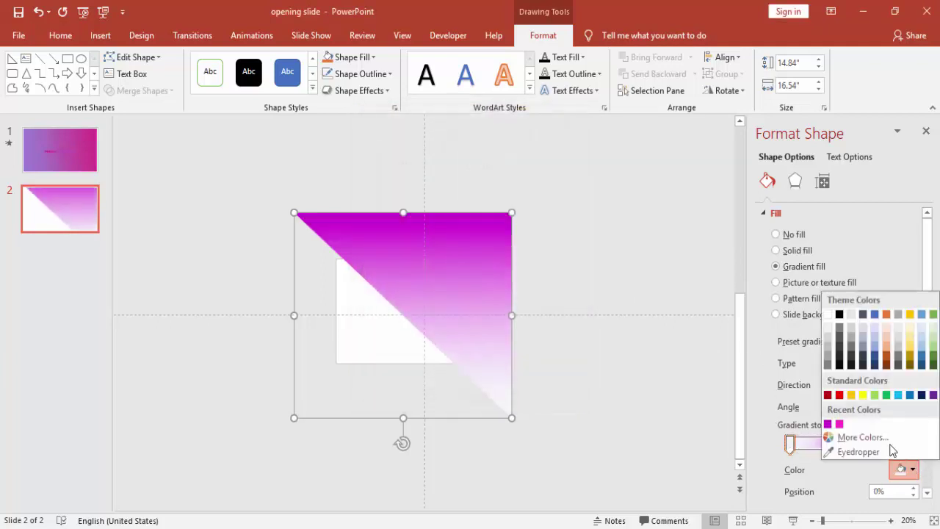
click(863, 436)
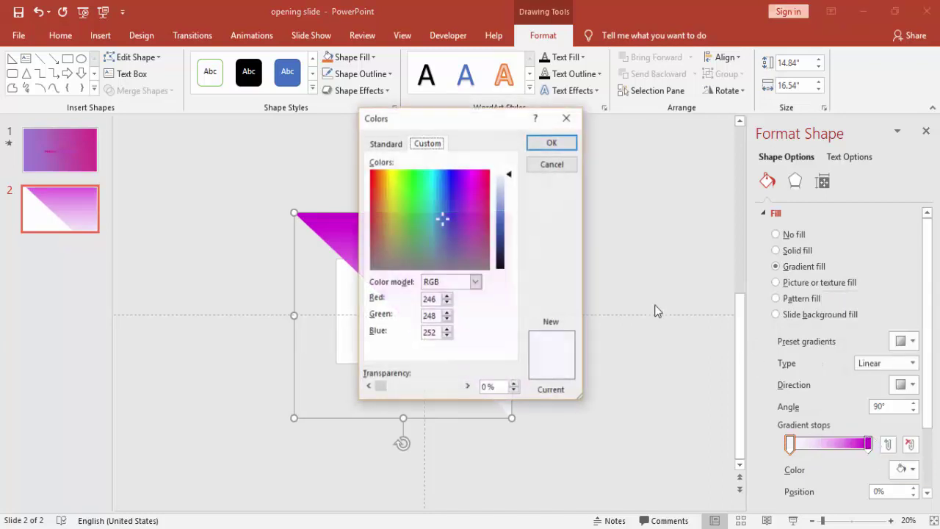
click(385, 141)
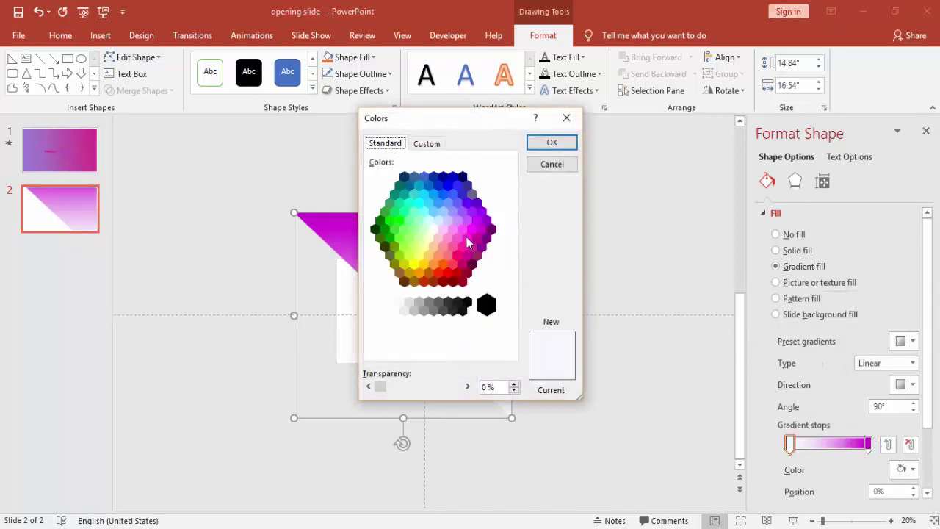
click(461, 257)
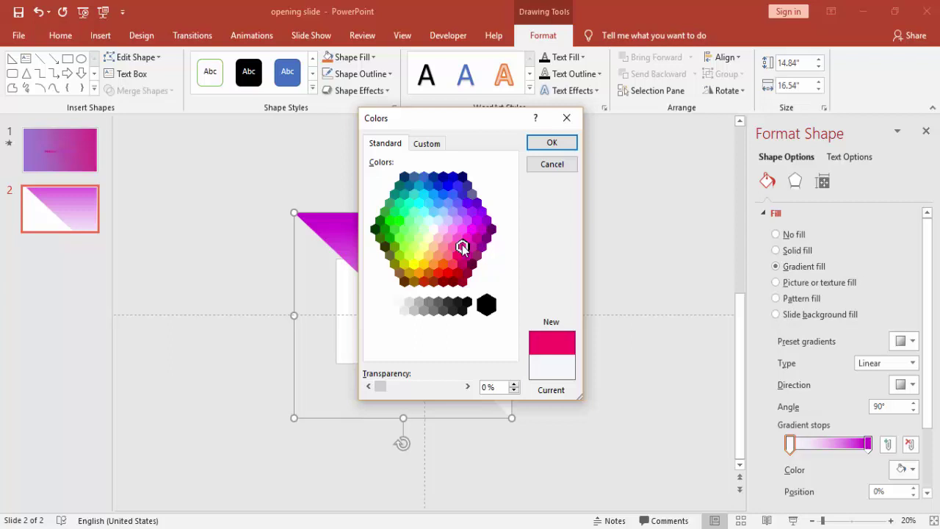
click(462, 246)
click(565, 143)
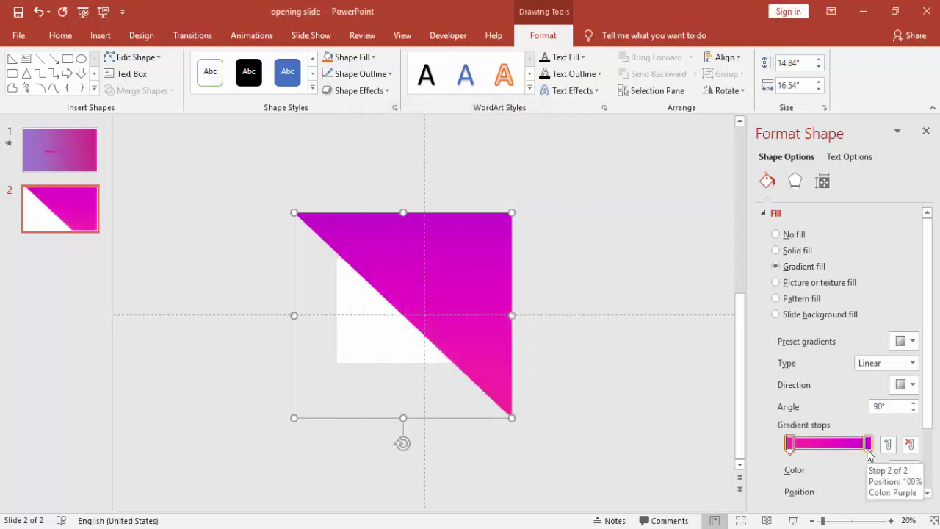
Move the purple gradient stop to 76% and make both stops partly transparent, with the pink stop at 33%
drag(867, 445, 849, 445)
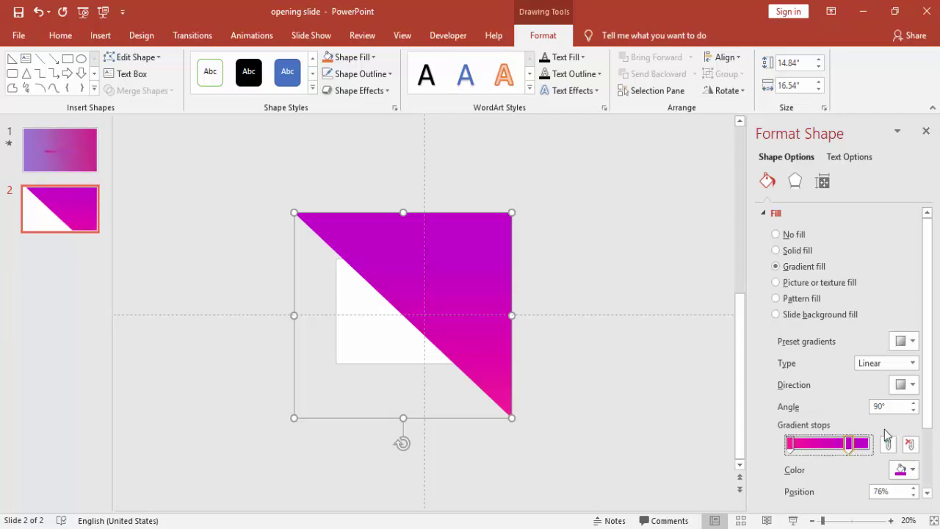
scroll(935, 387, down, 3)
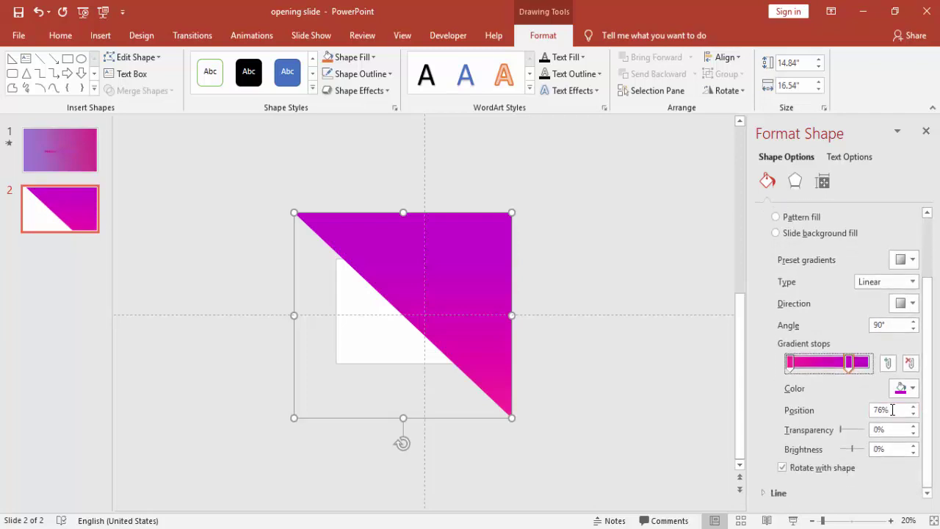
drag(843, 434, 848, 434)
click(790, 362)
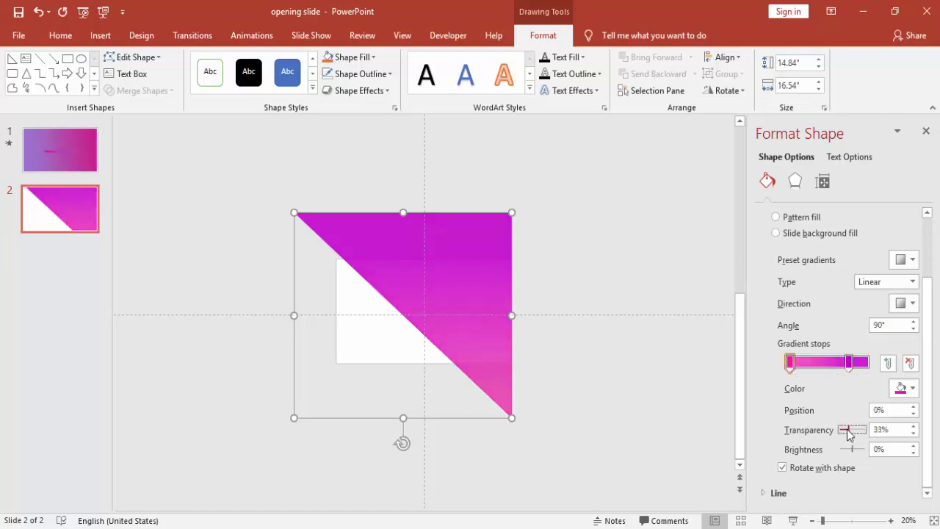
click(635, 291)
Reposition the triangle and enlarge it outward from its lower-left corner until it covers the whole slide
drag(466, 257, 478, 280)
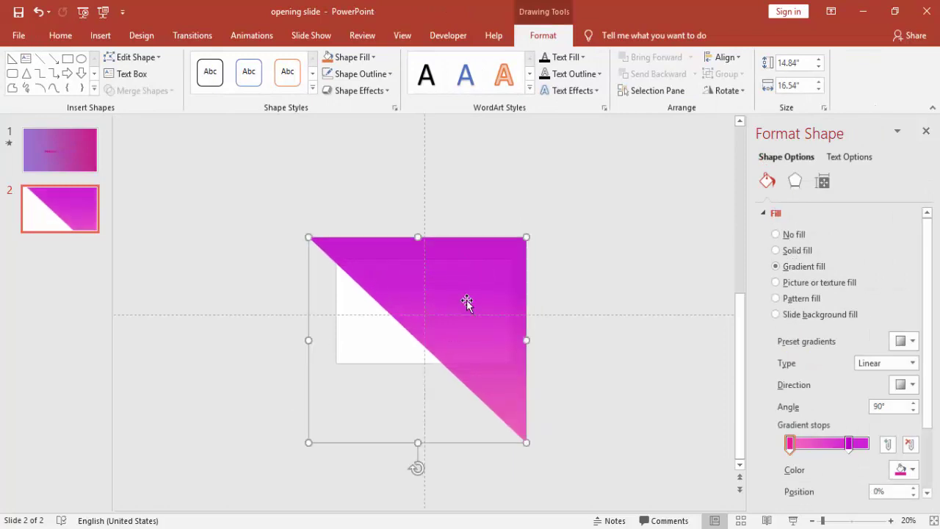
drag(309, 441, 187, 522)
click(628, 309)
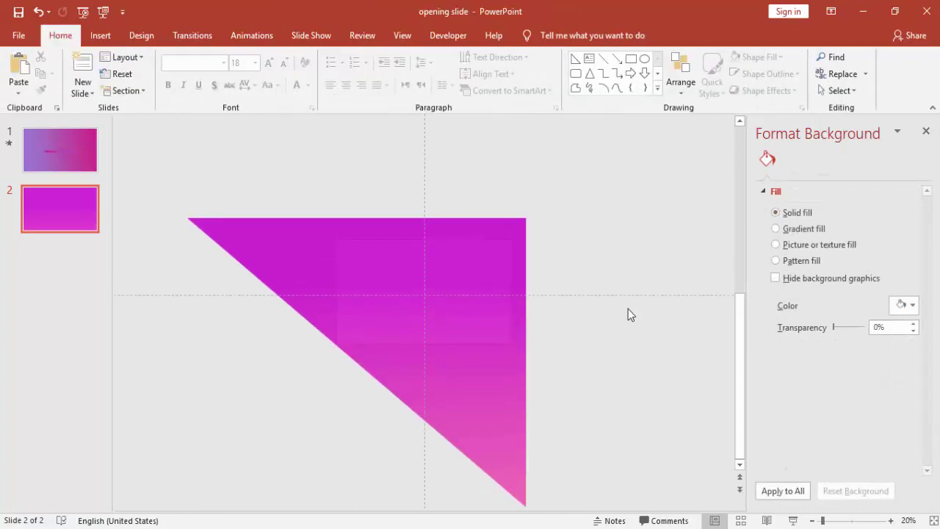
click(924, 130)
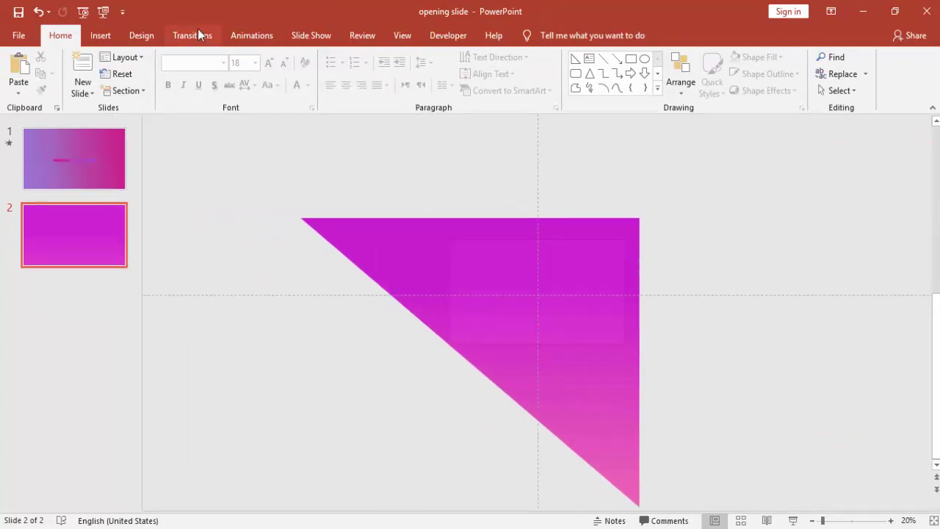
Show the list of animations and add a Lines motion path to the triangle
click(244, 38)
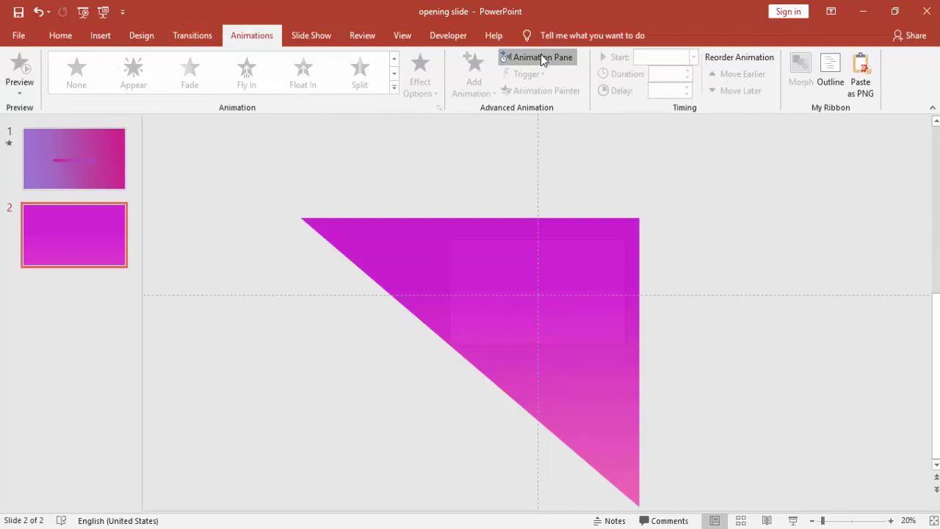
click(540, 56)
click(462, 248)
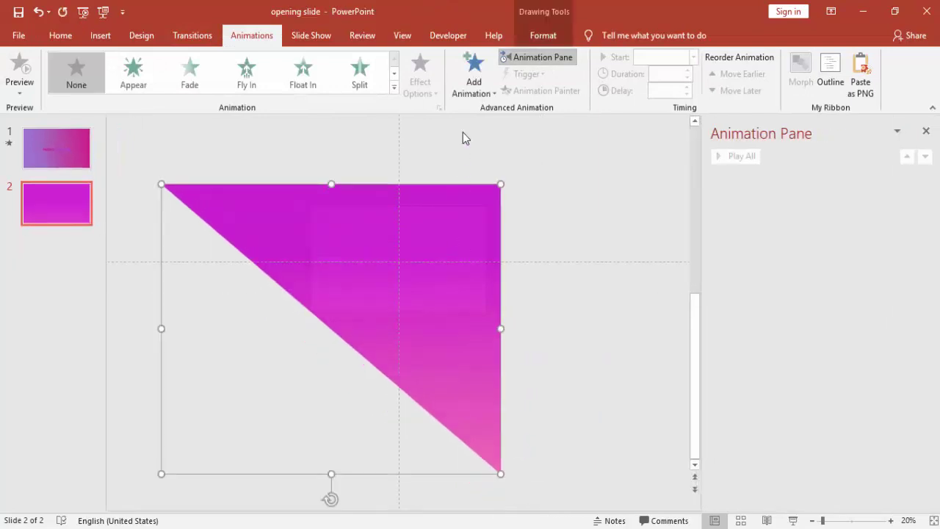
click(474, 87)
drag(742, 213, 746, 312)
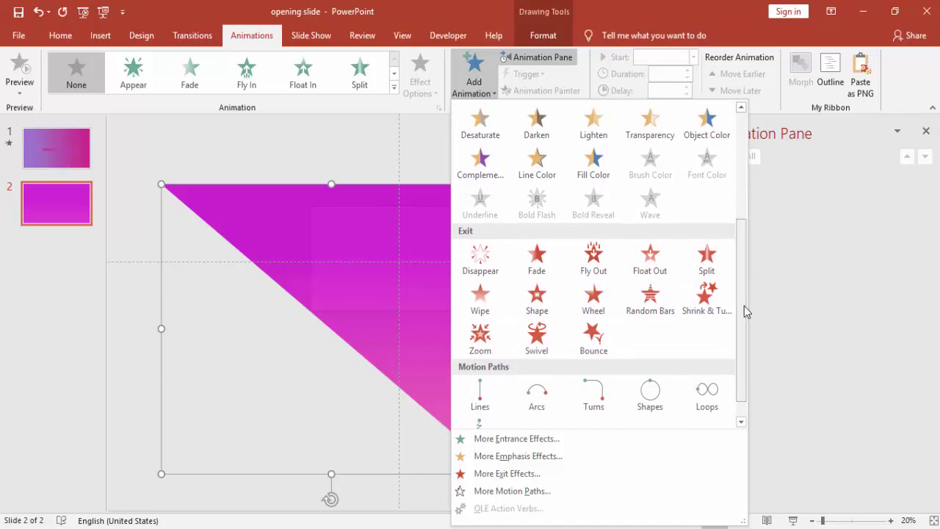
click(479, 393)
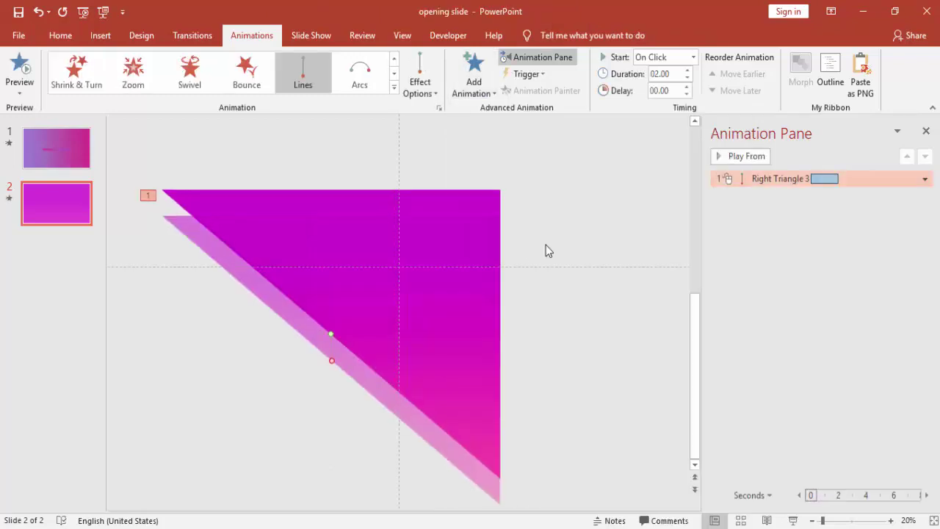
Redirect the end point of the triangle's motion path diagonally up and to the right
click(300, 424)
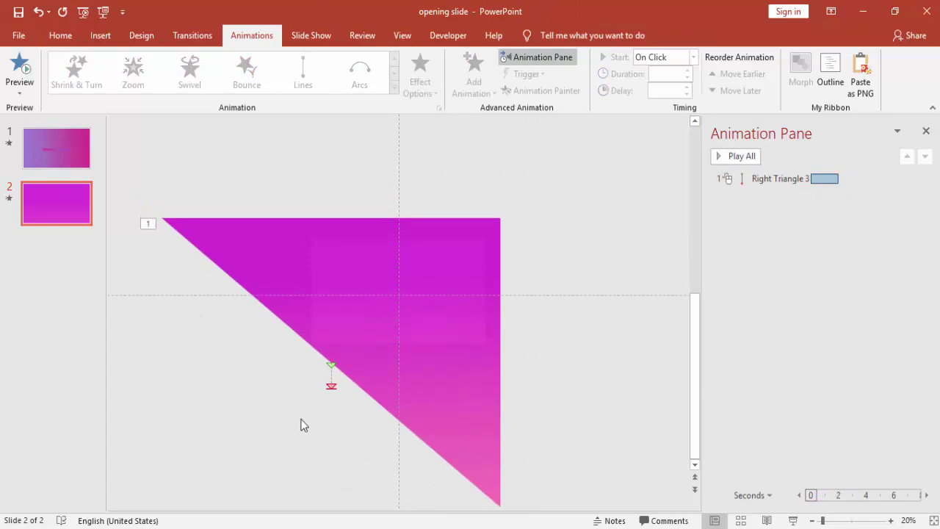
click(331, 388)
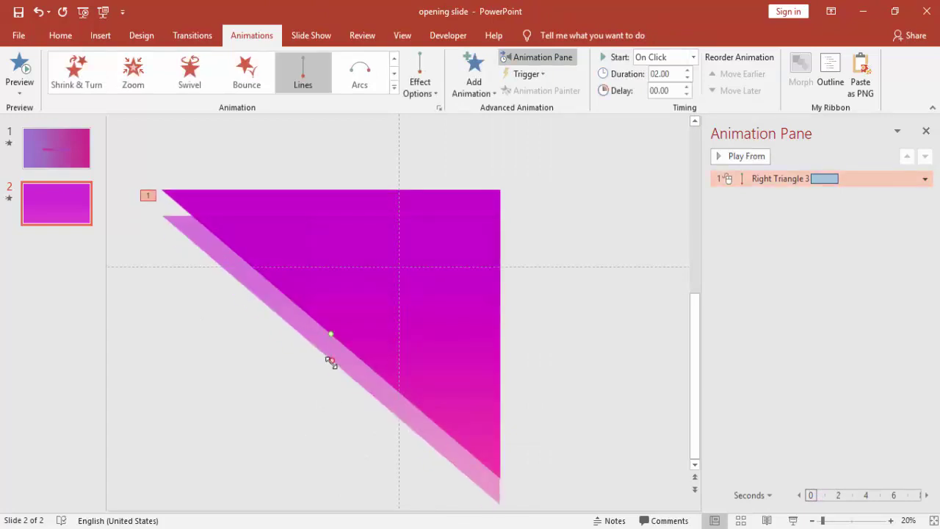
drag(330, 360, 478, 253)
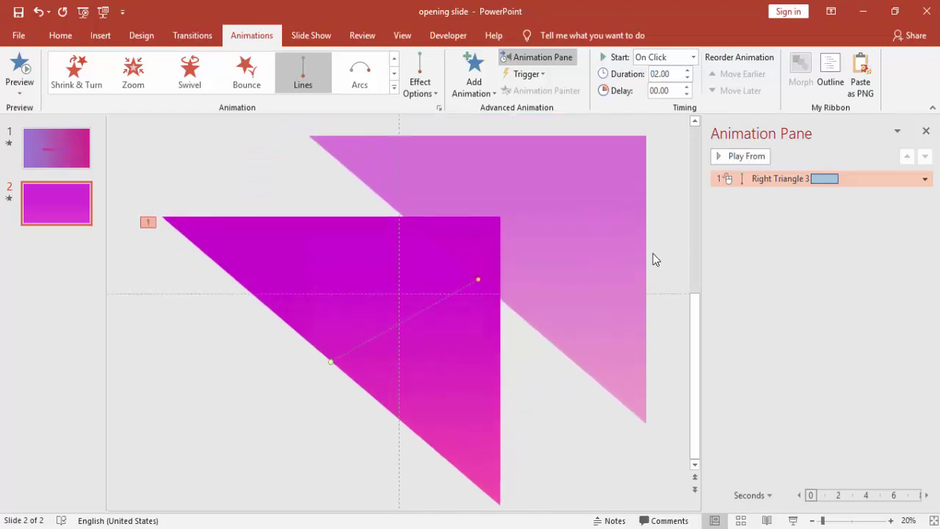
Review the effect and timing settings of the triangle's motion path
double_click(749, 183)
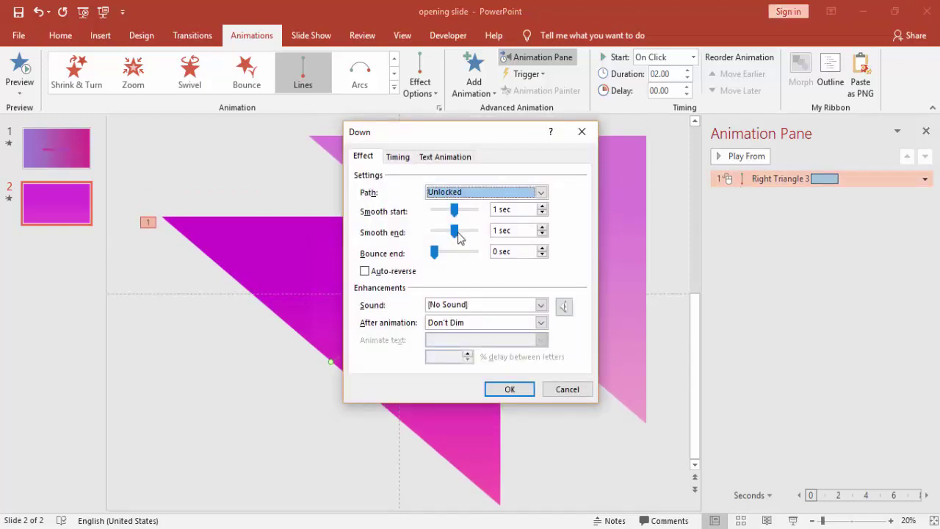
click(454, 232)
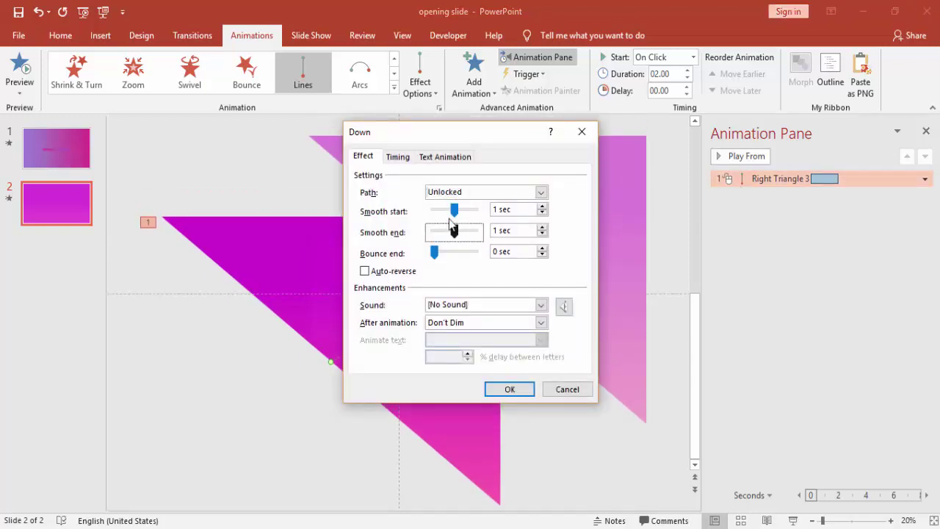
click(397, 157)
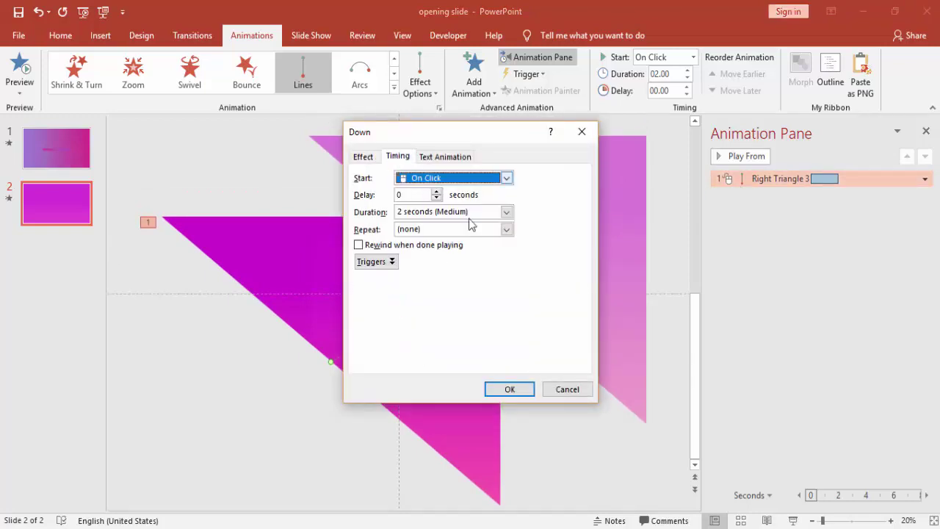
click(364, 156)
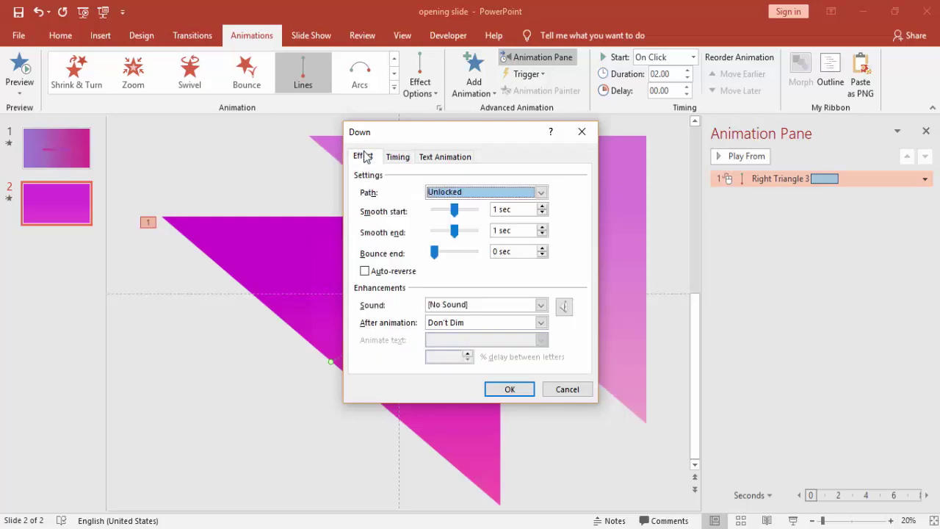
click(509, 389)
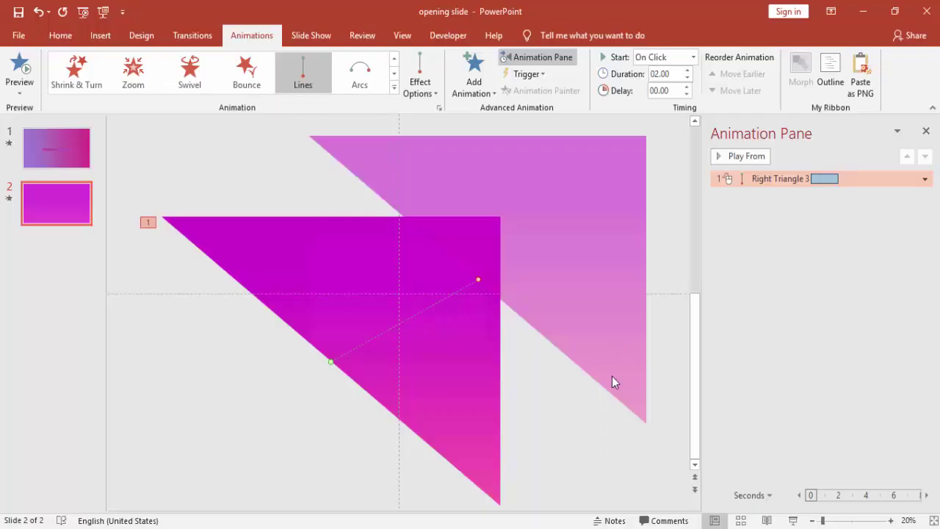
Duplicate the purple triangle together with its motion path and place the copy to the right of the original
click(587, 416)
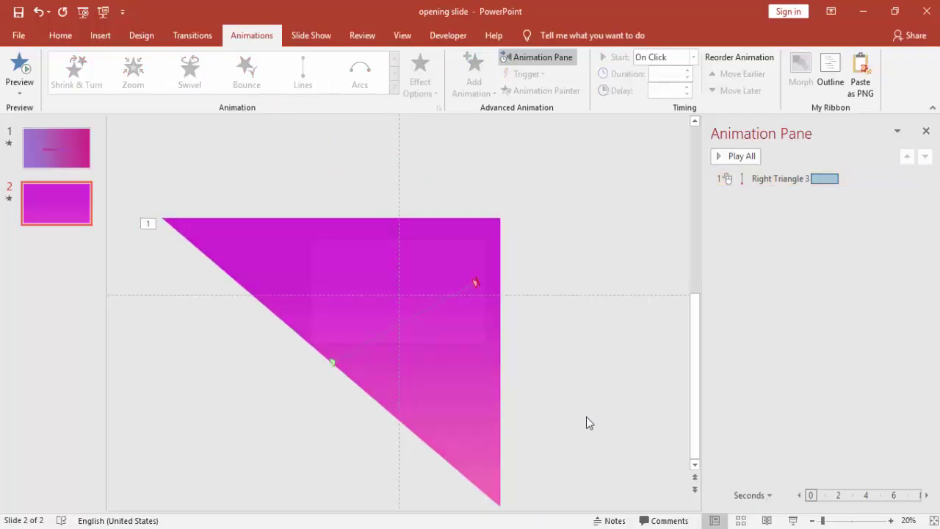
click(346, 244)
key(ctrl+d)
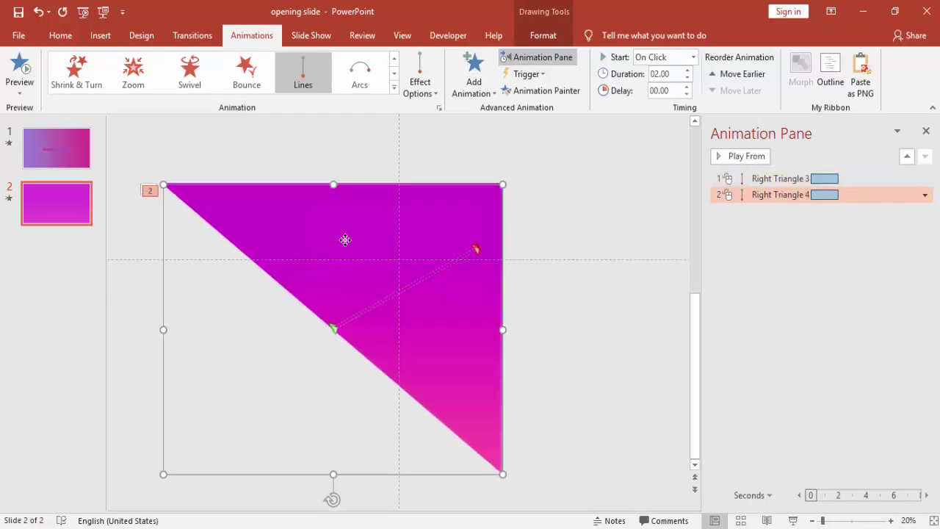
drag(384, 240, 495, 231)
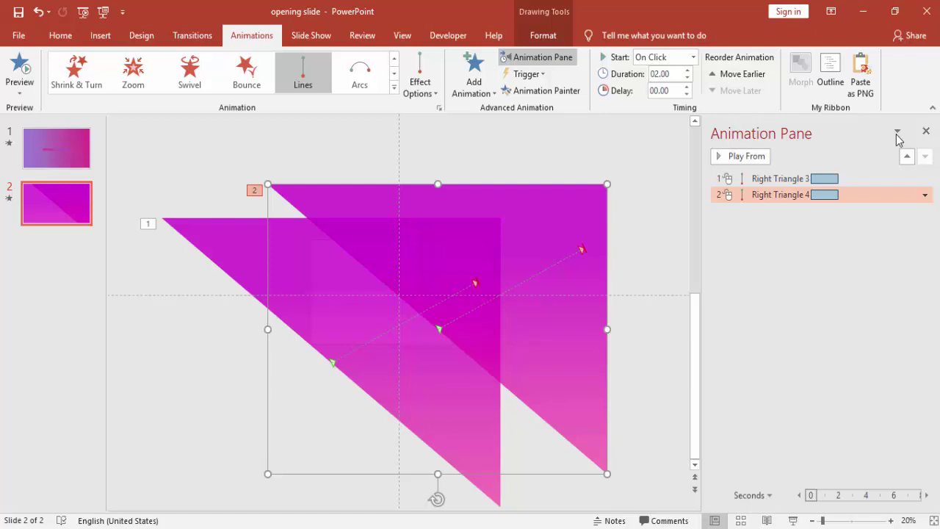
Change the copied triangle's 76% gradient stop from purple to orange using the standard colors
click(925, 130)
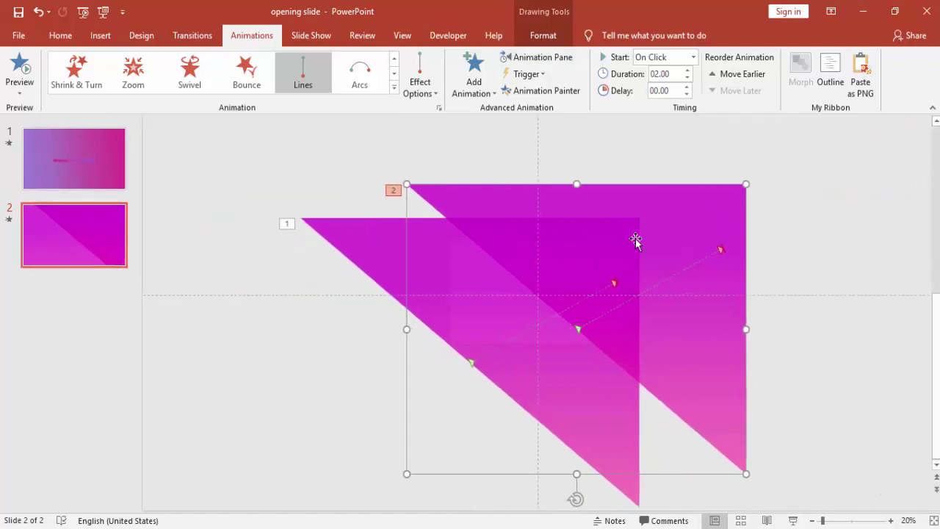
right_click(661, 207)
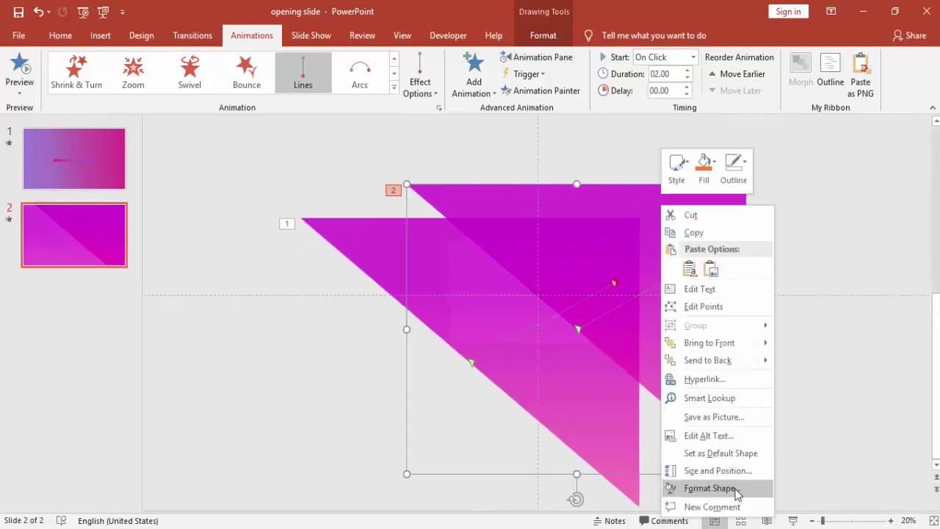
click(738, 488)
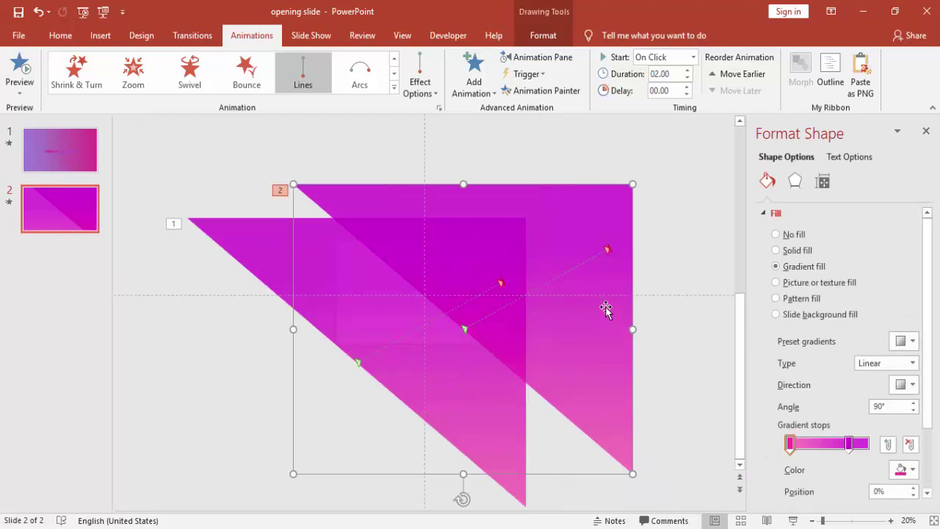
scroll(852, 363, down, 3)
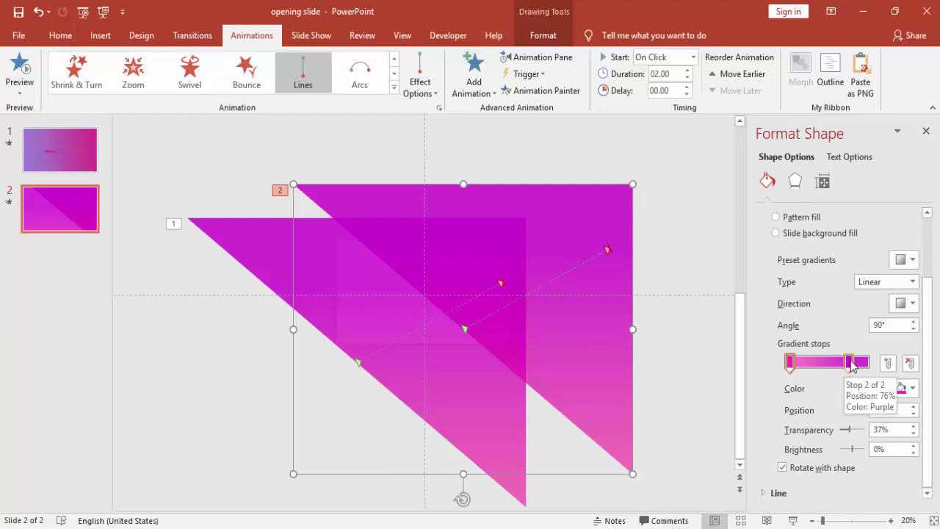
click(851, 363)
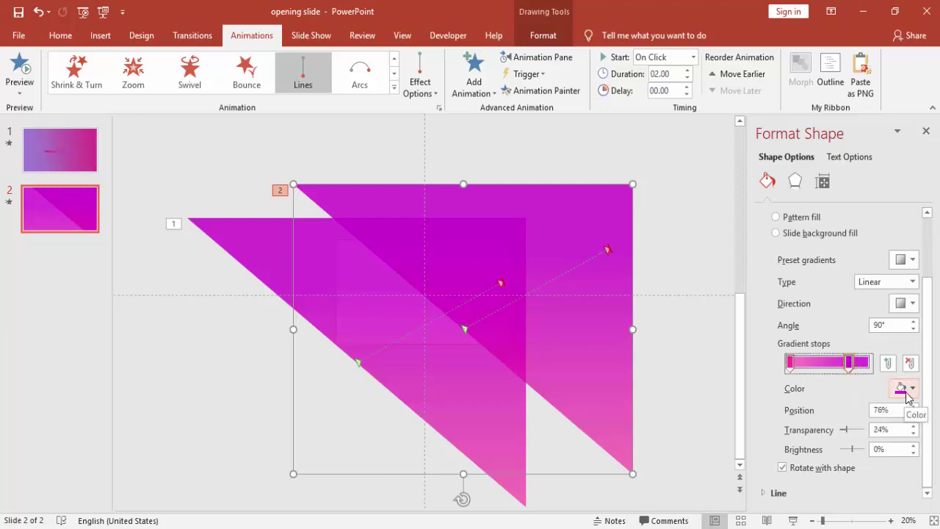
click(907, 389)
click(854, 357)
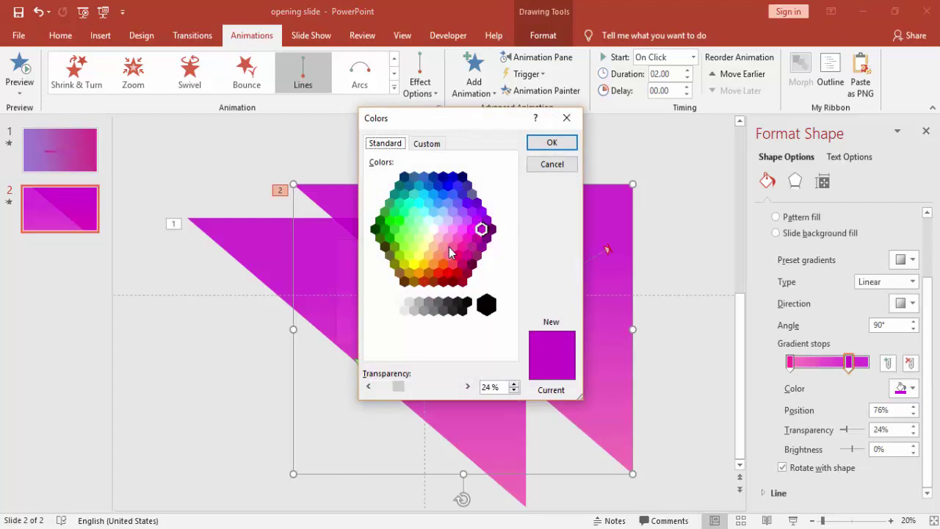
click(418, 273)
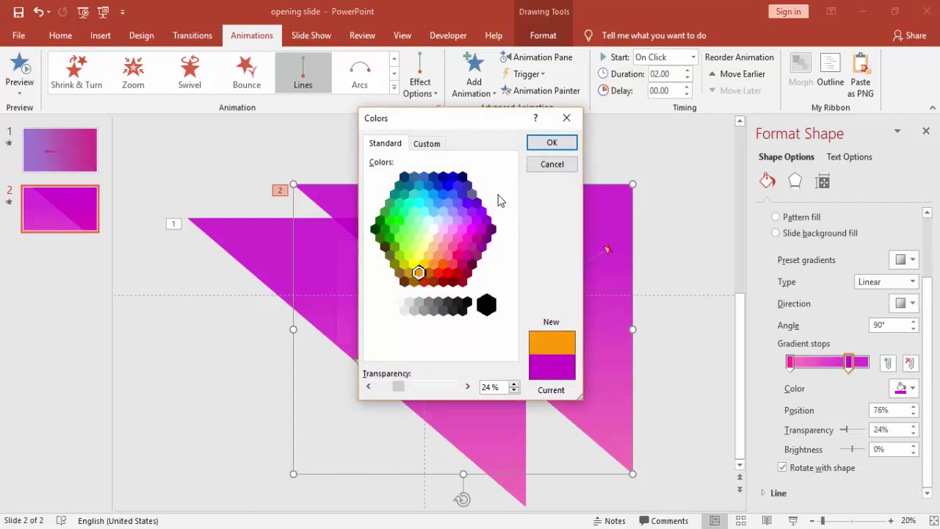
click(547, 144)
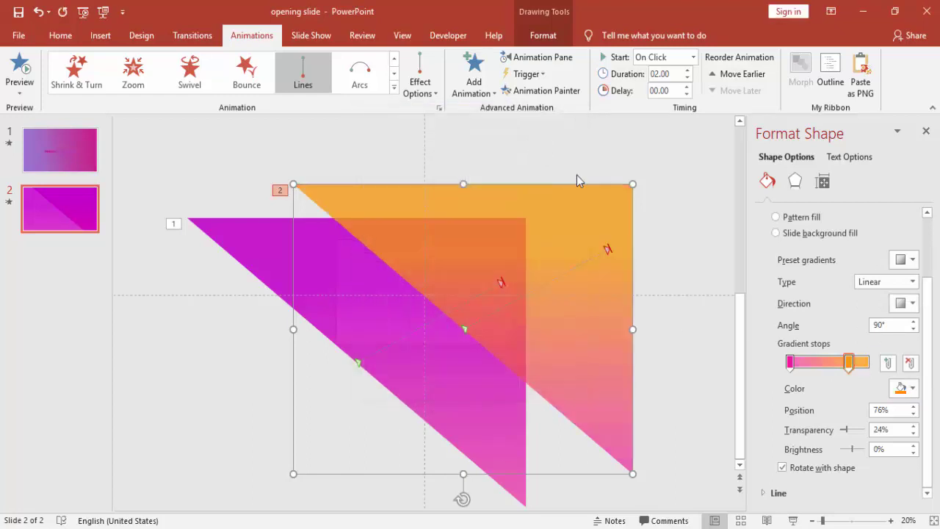
Set the copied triangle's 0% gradient stop to a light salmon pink from the standard colors
click(791, 365)
click(909, 389)
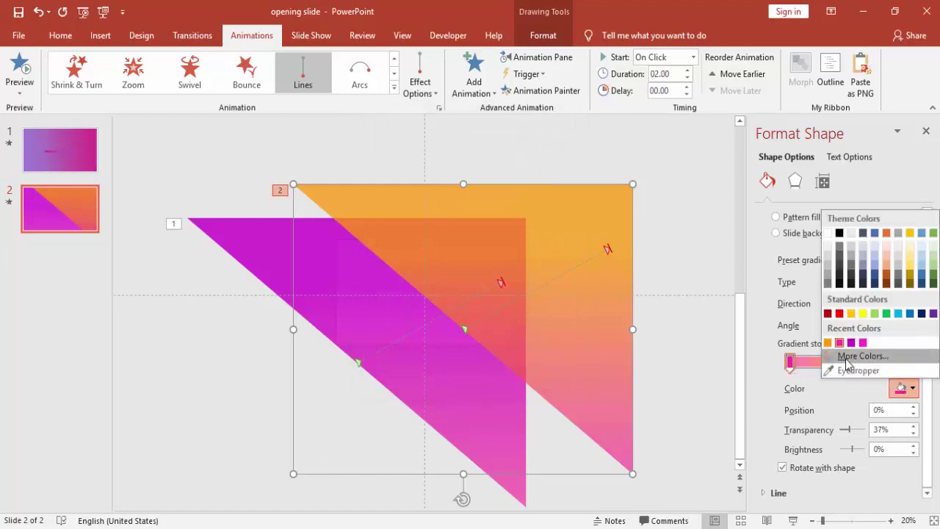
click(861, 356)
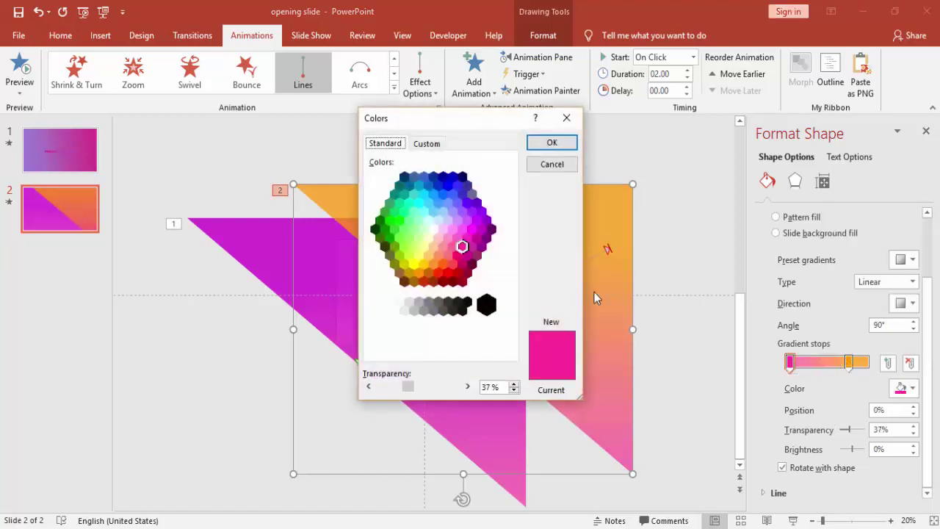
click(443, 248)
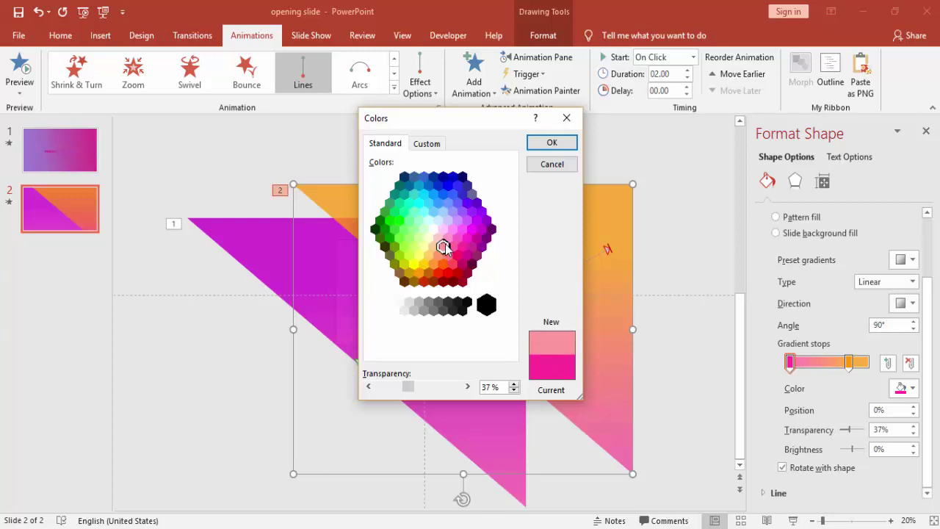
click(551, 143)
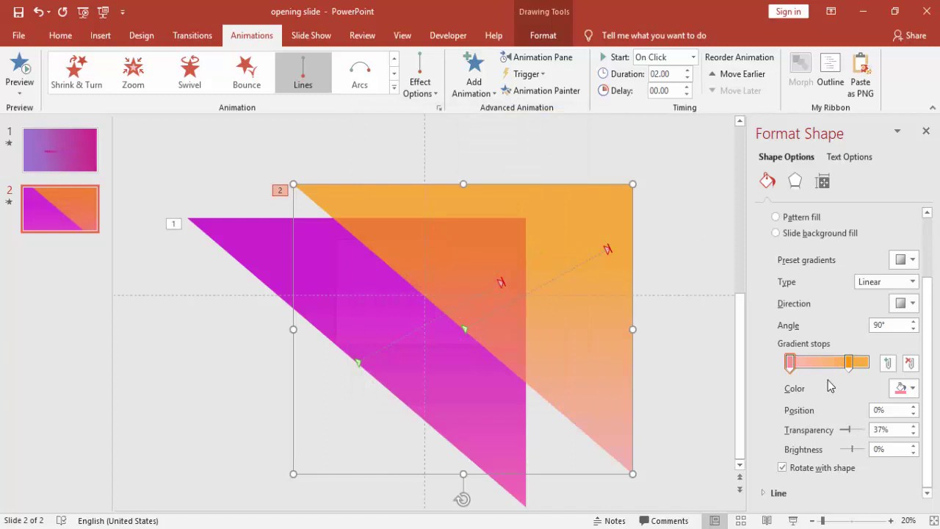
Set the transparency to 46% for the orange gradient stop and 39% for the light pink stop
click(850, 362)
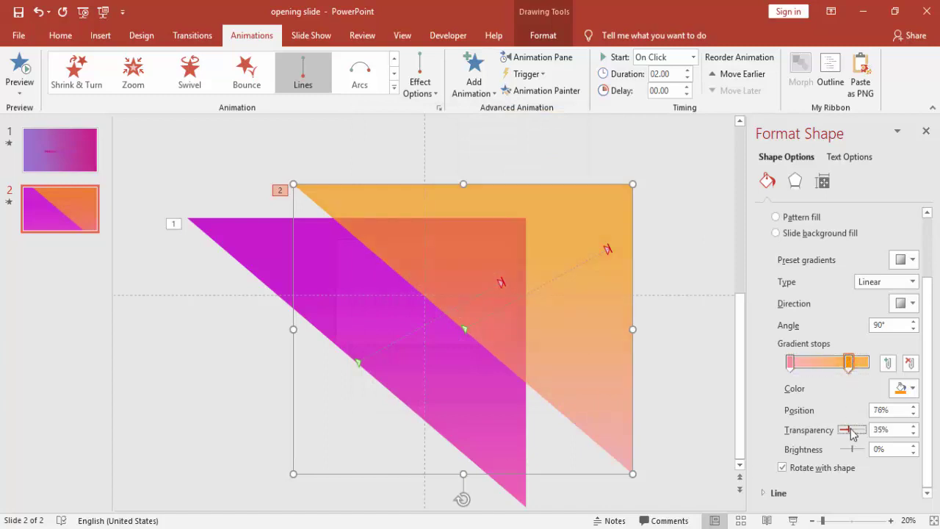
click(790, 363)
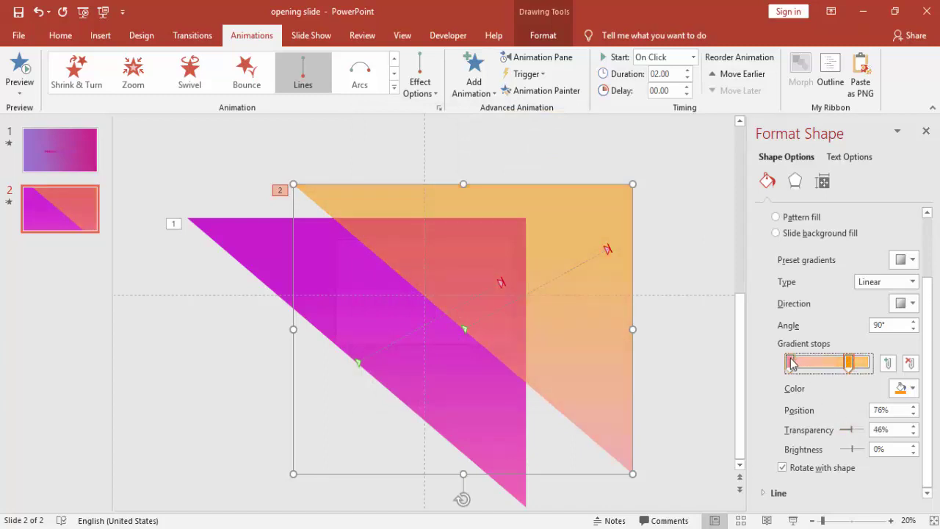
click(848, 431)
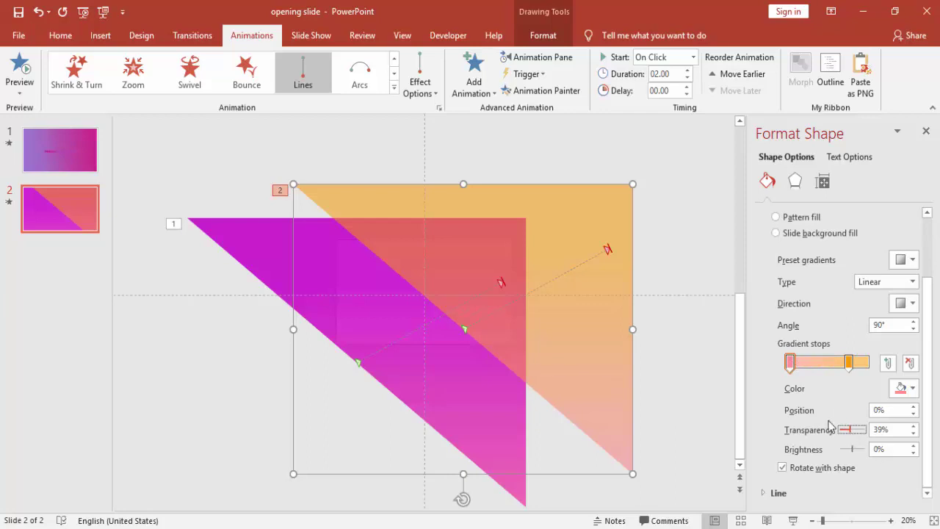
Move the orange triangle over the purple one and rotate it slightly clockwise so the two are offset
drag(611, 205, 559, 220)
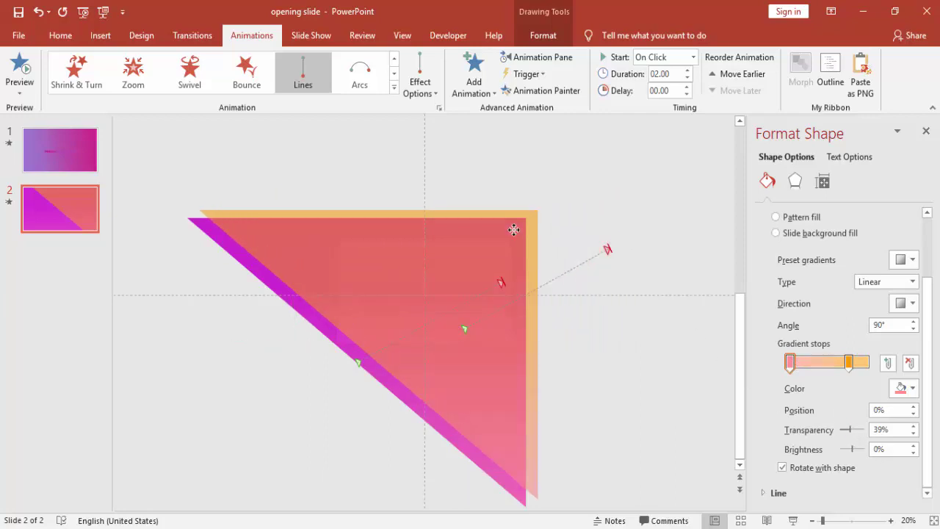
drag(513, 230, 499, 199)
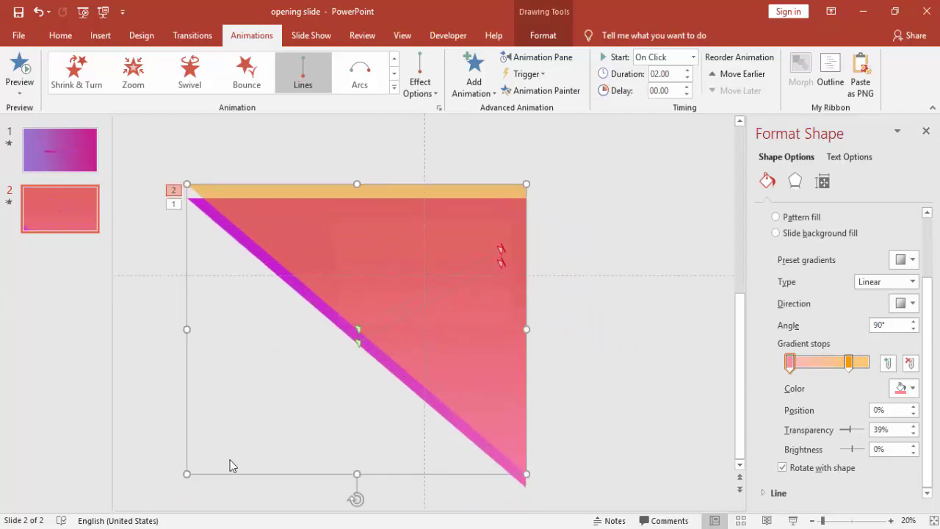
mouse_move(358, 499)
mouse_down()
mouse_move(346, 500)
mouse_move(357, 497)
mouse_up()
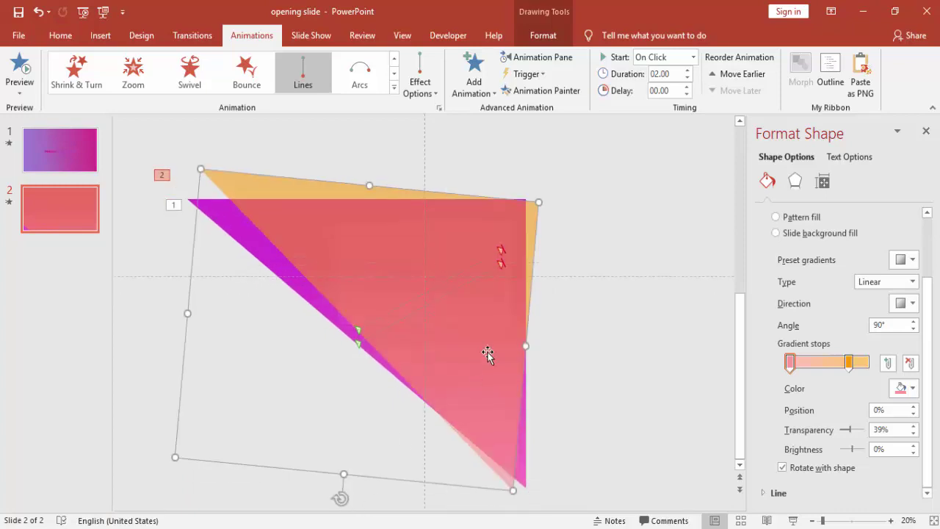
mouse_move(488, 353)
mouse_down()
mouse_move(472, 363)
mouse_move(474, 379)
mouse_move(482, 379)
mouse_move(479, 350)
mouse_up()
Duplicate the rotated orange triangle and move the copy to the right of the other two triangles
click(586, 368)
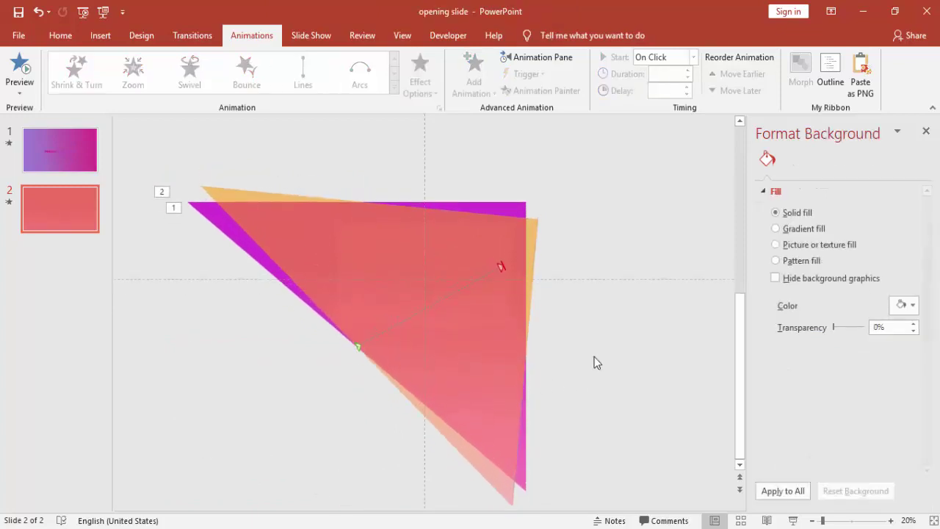
click(534, 233)
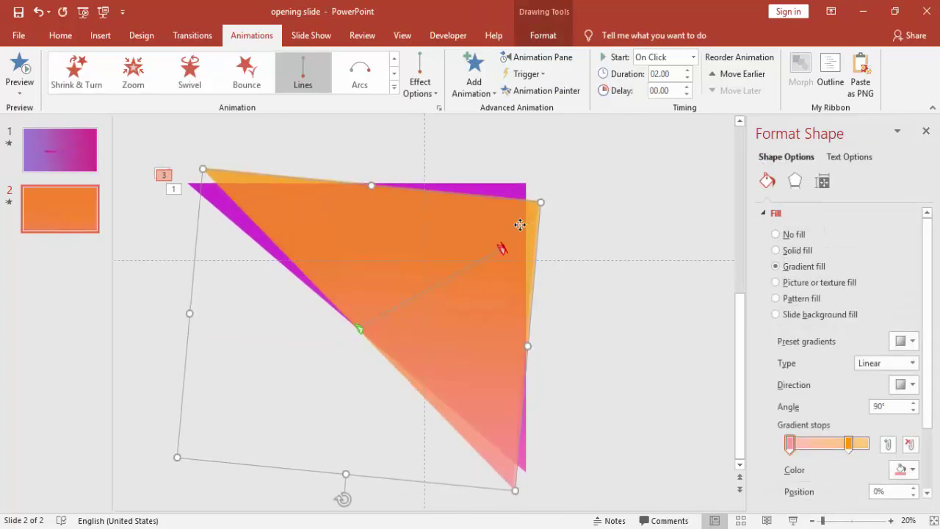
drag(534, 230, 626, 234)
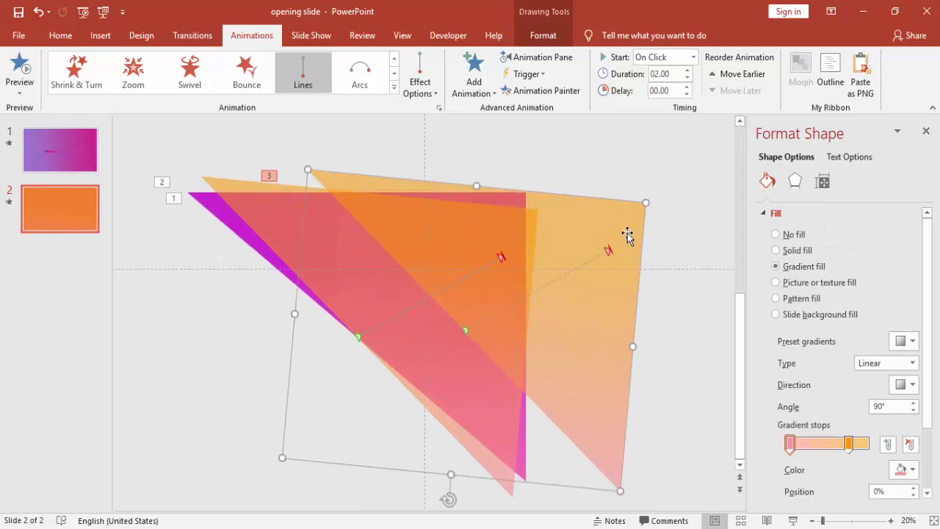
Set the newest triangle's 76% gradient stop to violet from the standard colors
click(849, 443)
click(897, 468)
click(865, 436)
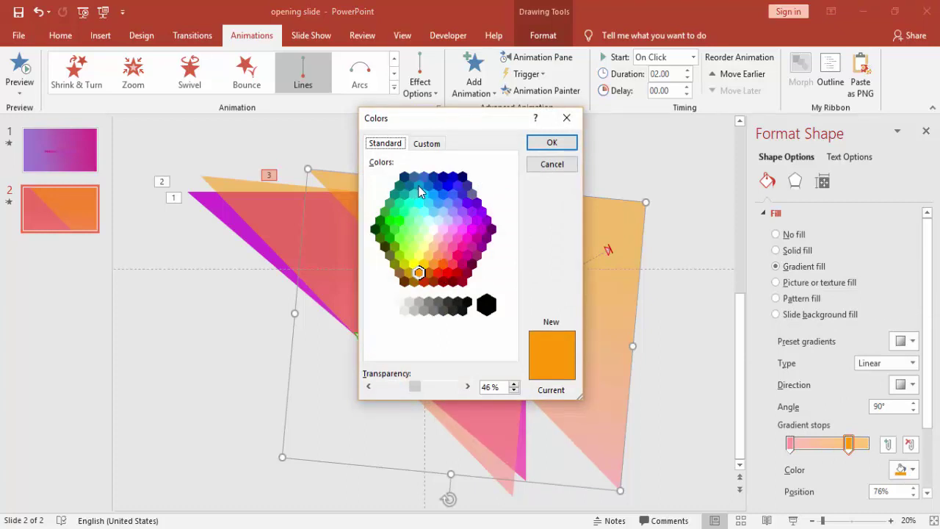
click(472, 215)
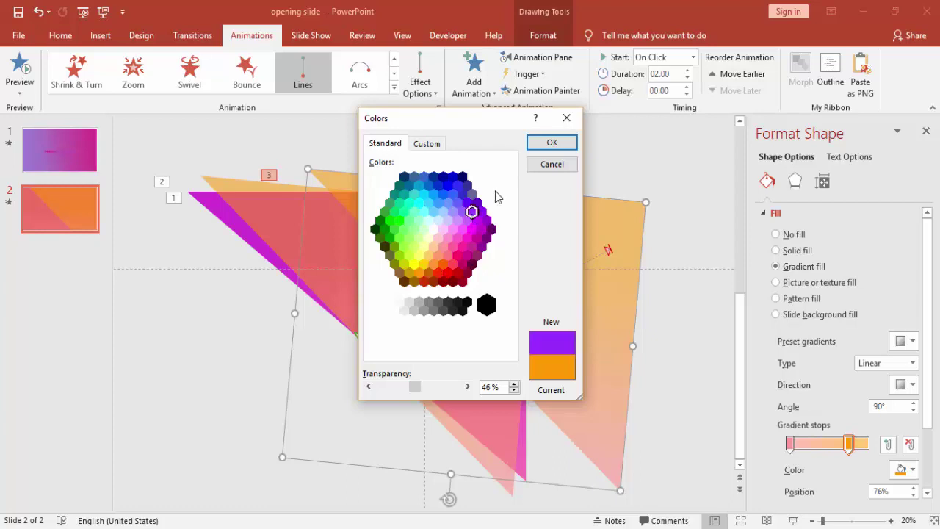
click(551, 143)
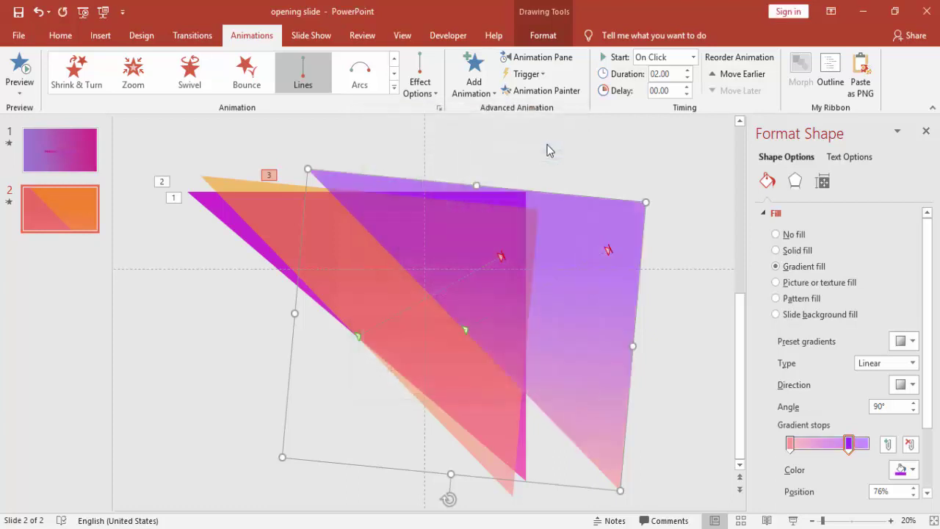
Set the 0% gradient stop of the violet triangle to turquoise green from the standard colors palette
click(789, 445)
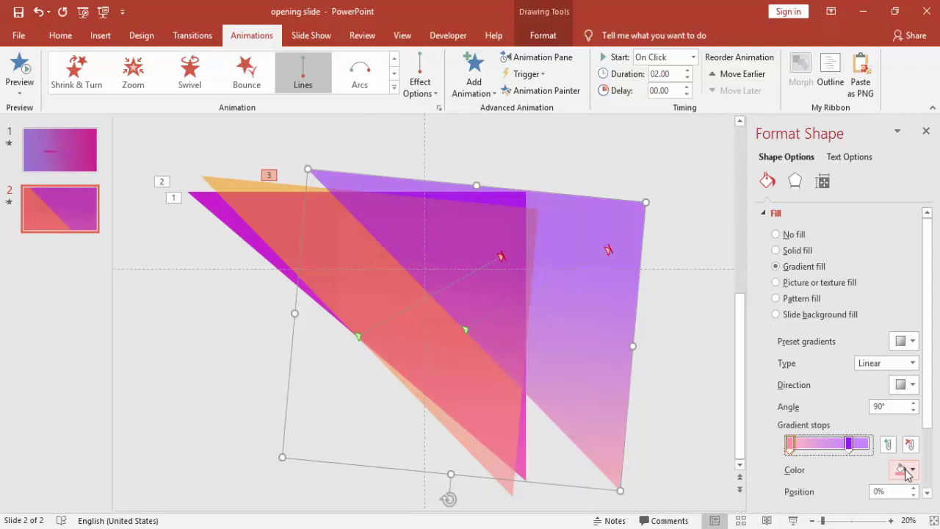
click(904, 469)
click(874, 439)
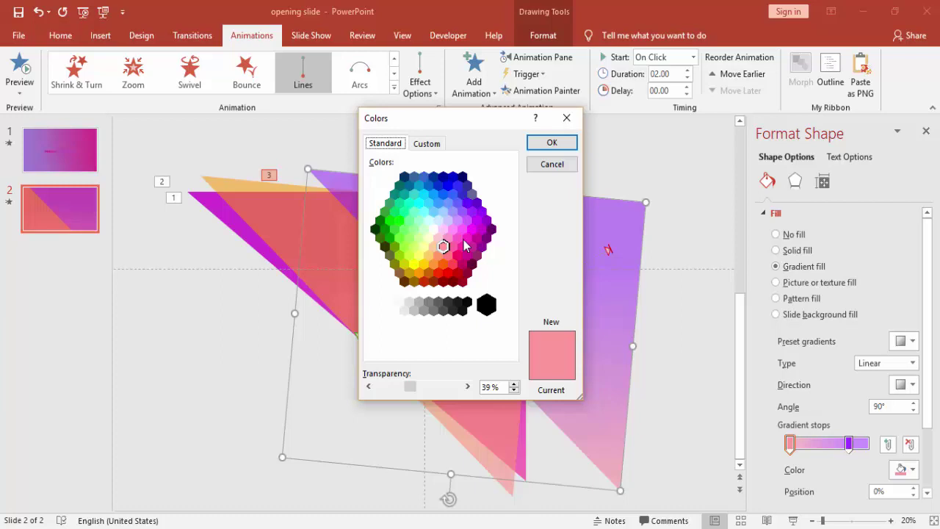
click(398, 203)
click(536, 145)
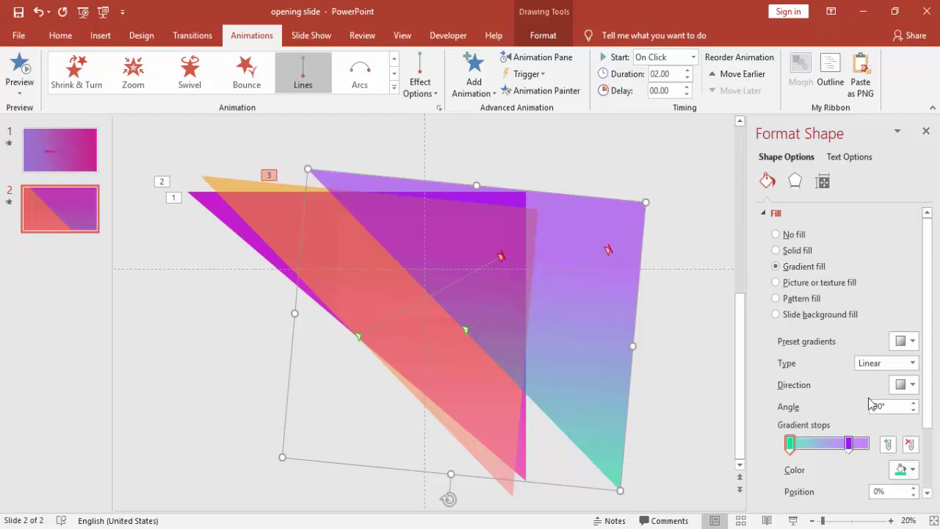
scroll(929, 367, down, 2)
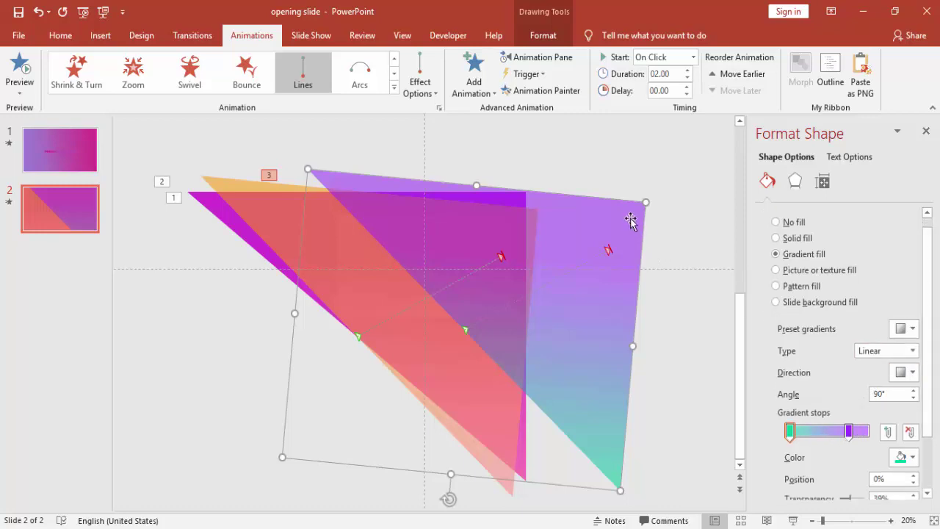
Move the violet-green triangle over the other two and rotate it counterclockwise so its corners fan out from theirs
drag(590, 226, 489, 229)
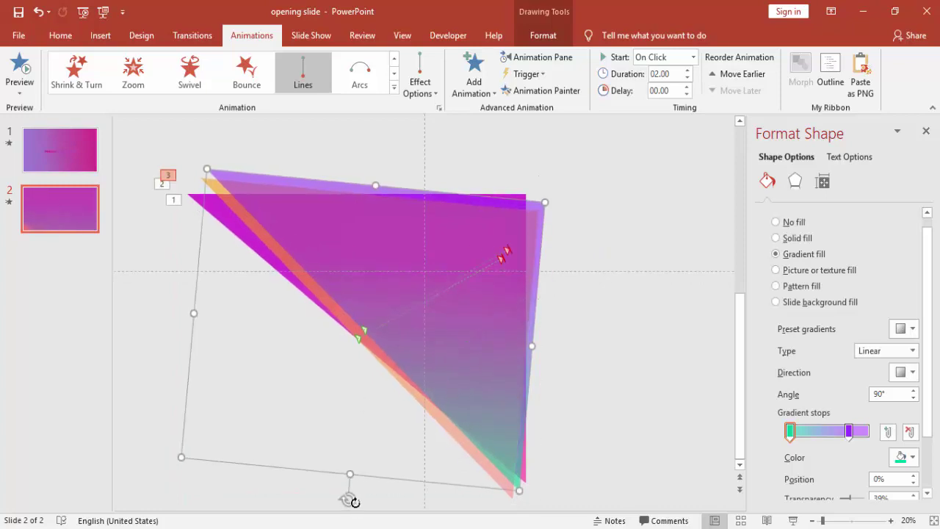
drag(351, 501, 388, 493)
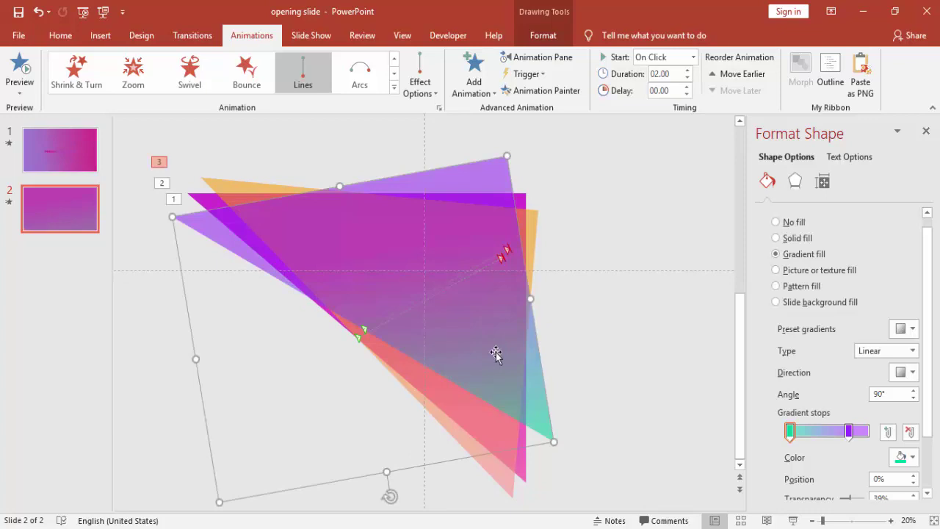
drag(495, 355, 497, 362)
key(Escape)
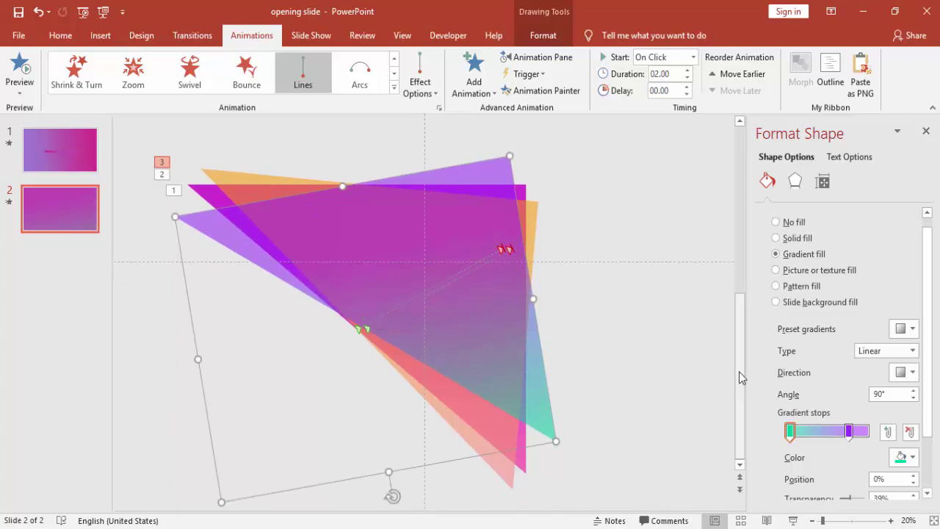
click(625, 357)
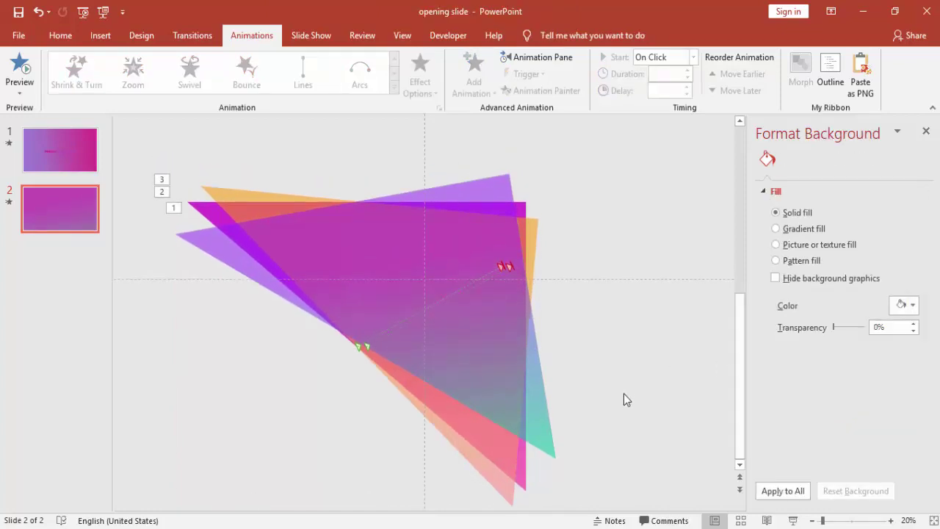
Send the orange triangle to the back of the stack
click(504, 179)
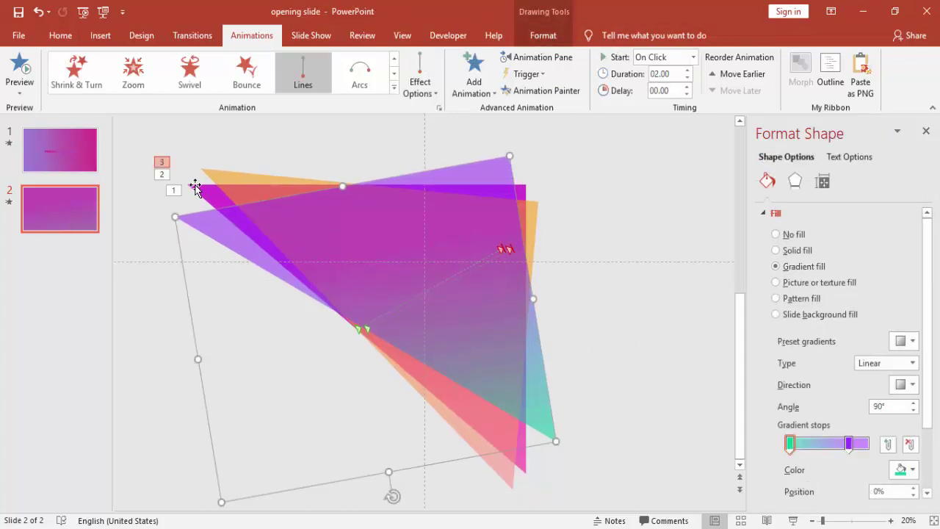
click(220, 178)
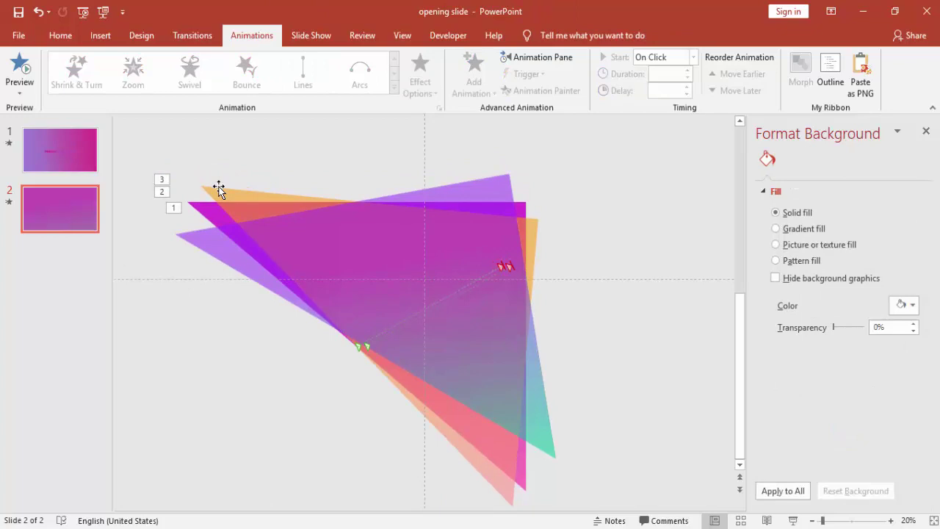
click(218, 187)
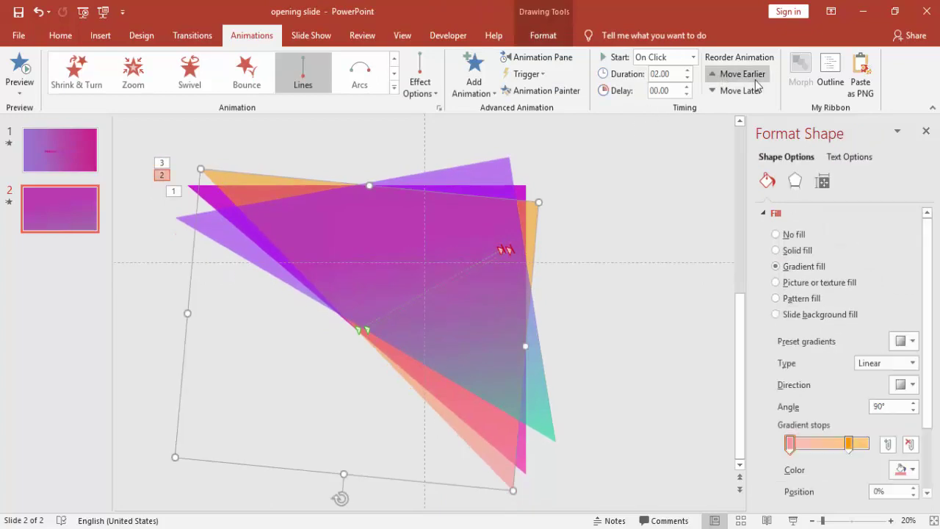
click(540, 36)
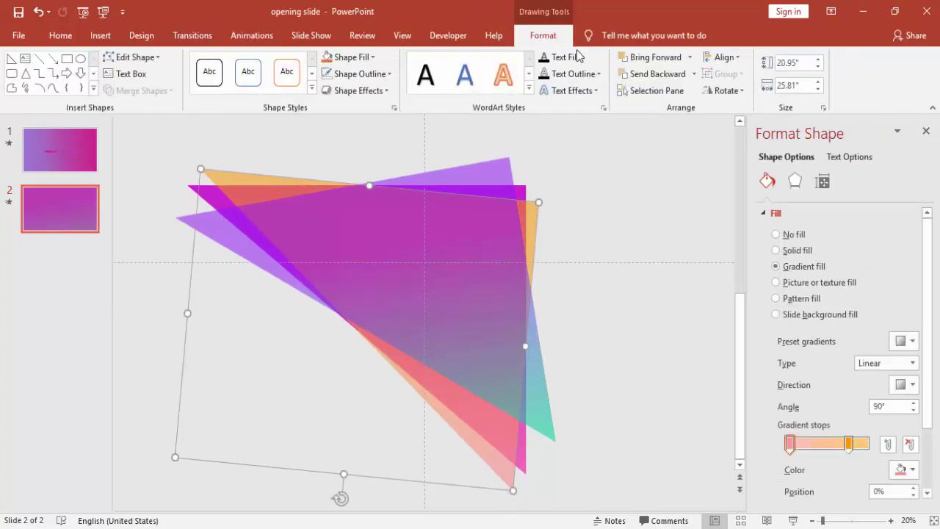
click(695, 74)
click(683, 111)
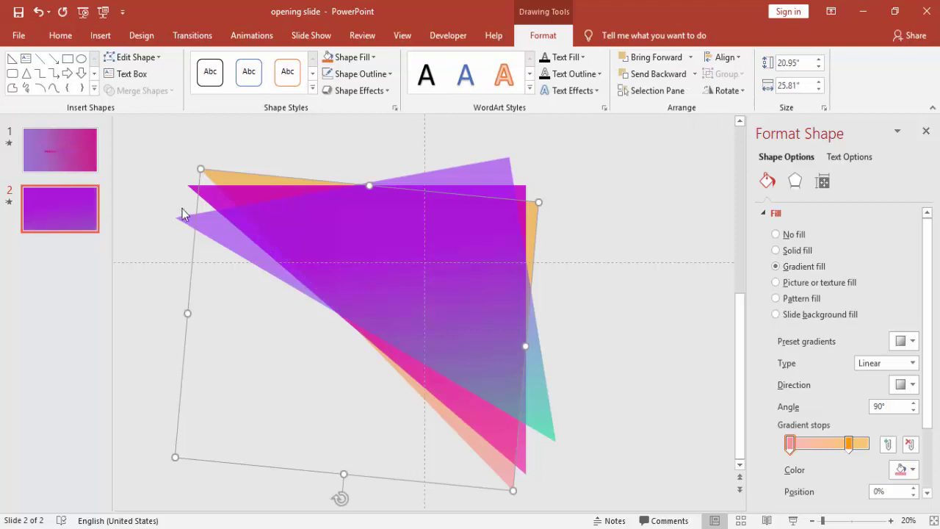
Send the violet-green triangle to the back, behind the orange and magenta triangles
click(505, 166)
click(694, 75)
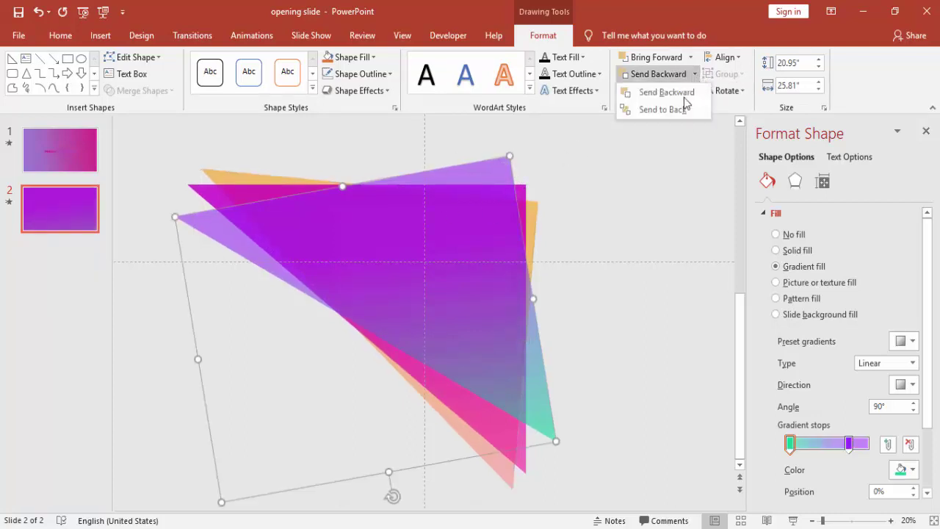
click(676, 109)
click(647, 185)
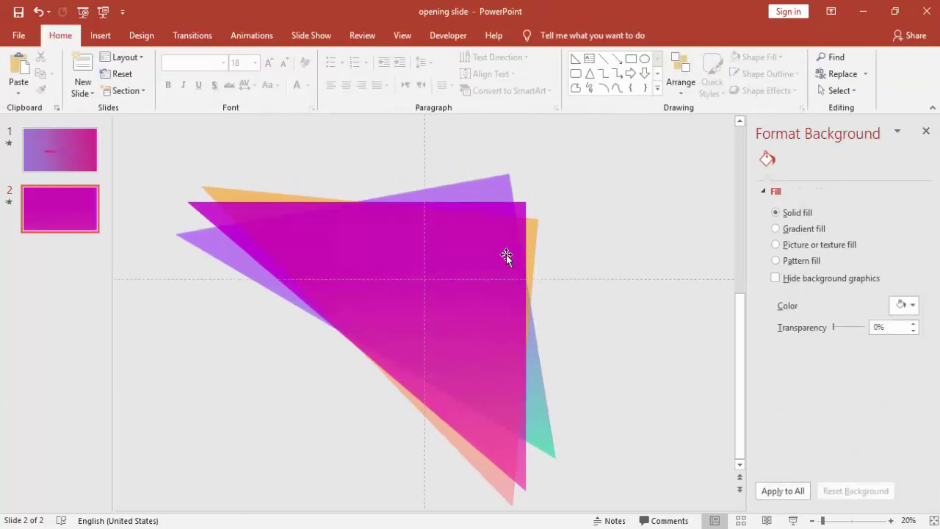
click(506, 254)
click(611, 237)
Open the Animation Pane and set the Right Triangle 4 and Right Triangle 5 motion paths to start With Previous
click(925, 131)
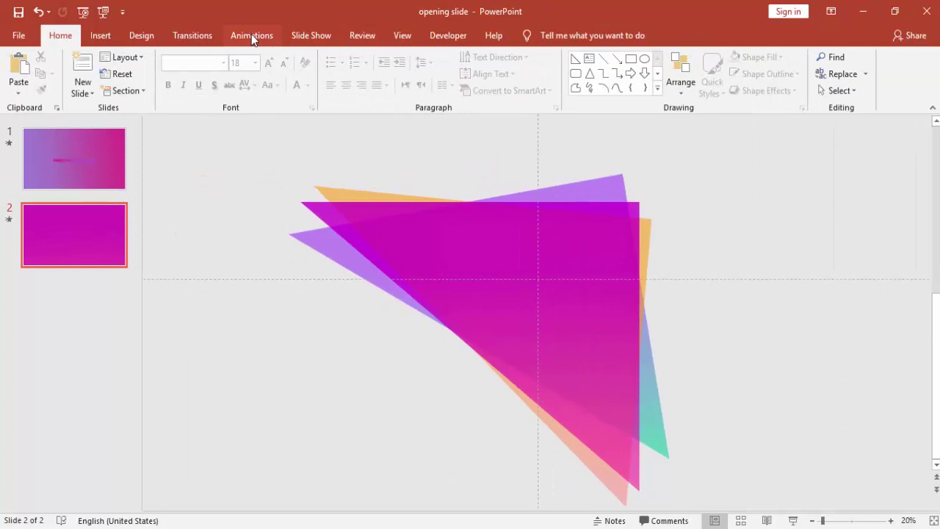
click(251, 36)
click(547, 59)
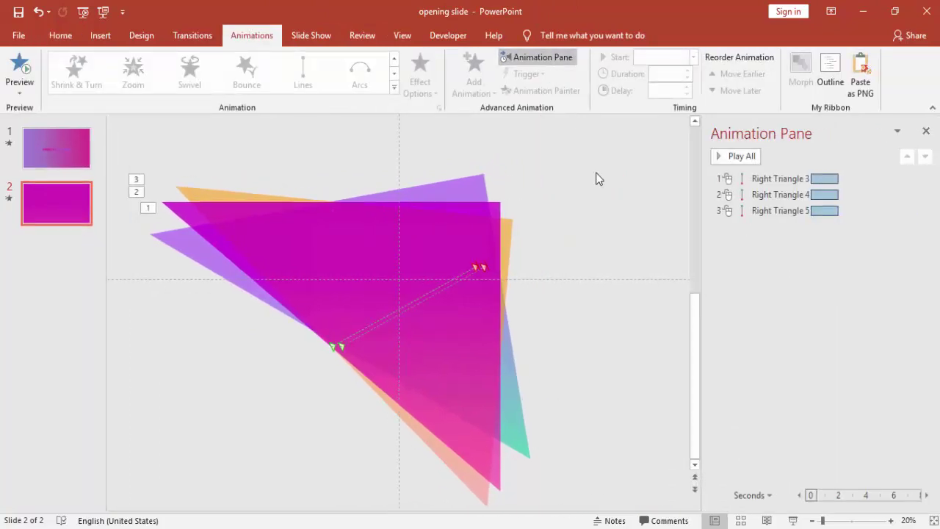
click(758, 195)
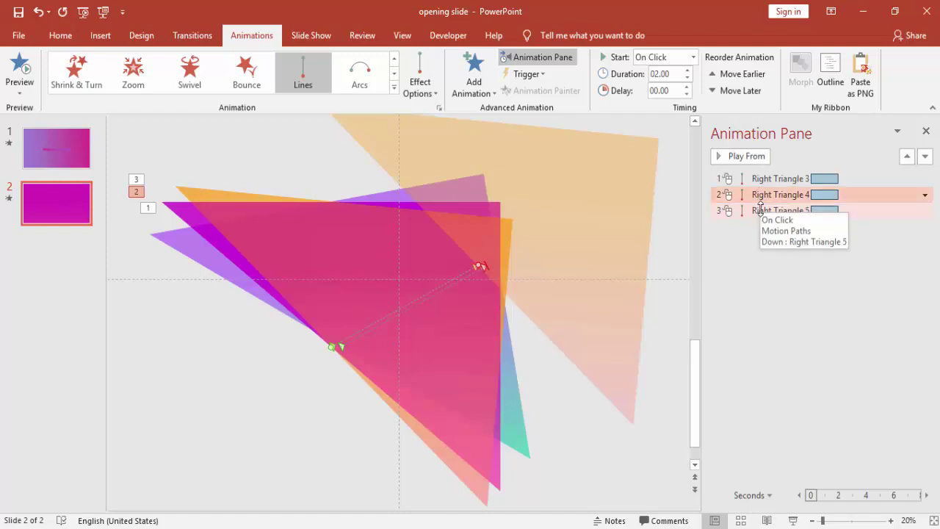
shift+click(761, 212)
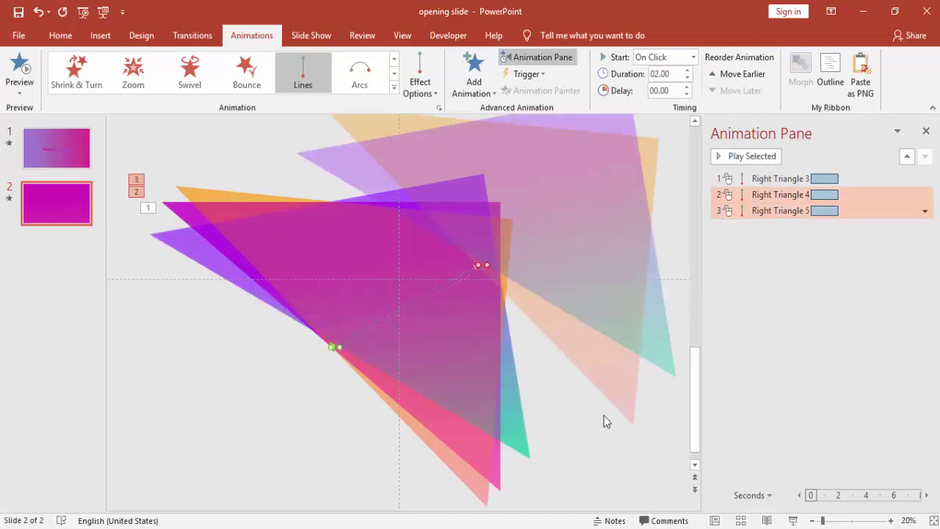
click(693, 58)
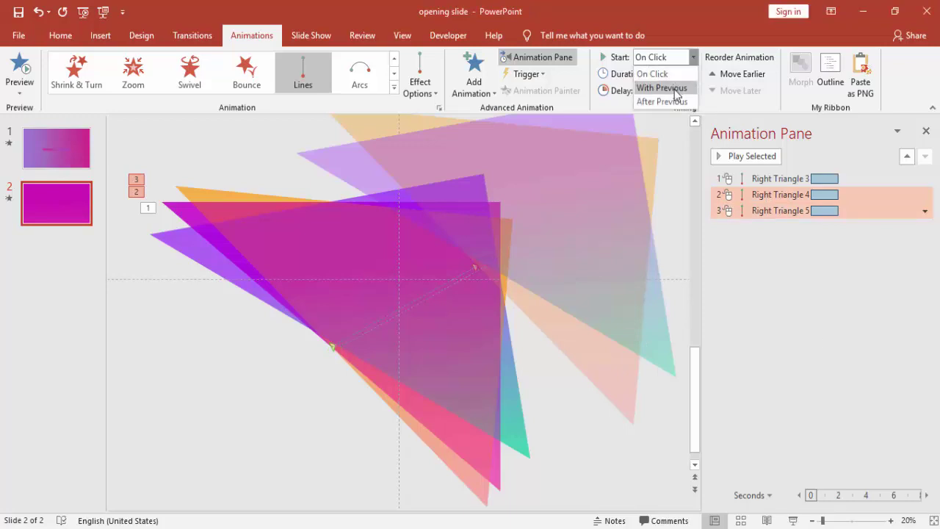
click(674, 88)
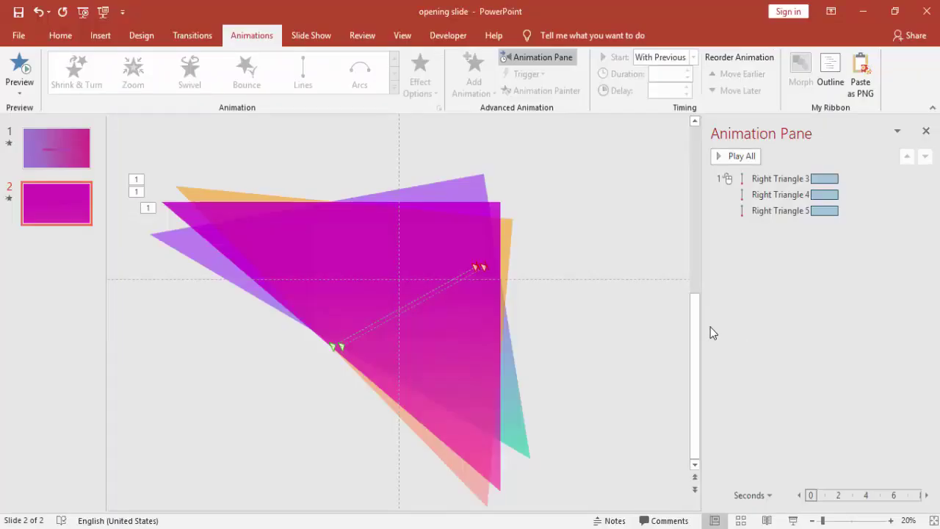
Change the delay of the Right Triangle 4 motion path and set the Right Triangle 5 delay to 00.01
click(788, 195)
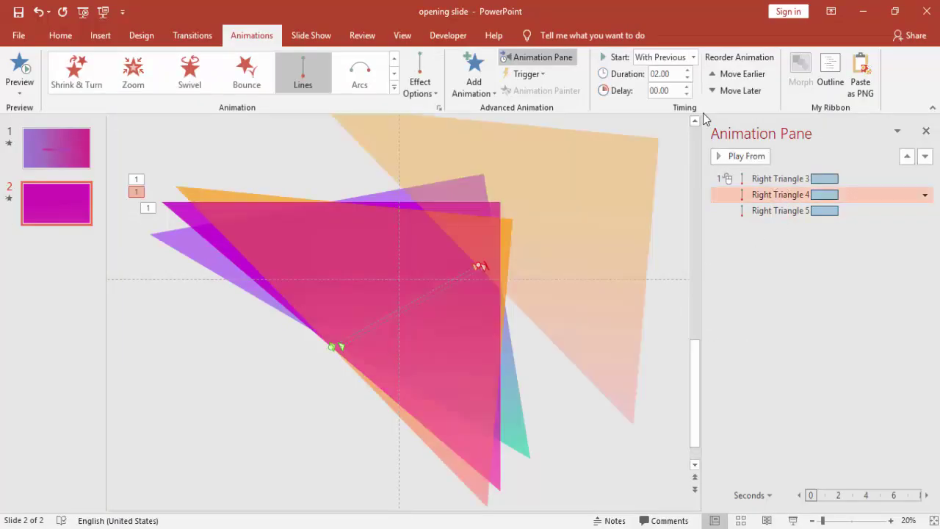
click(676, 91)
click(727, 211)
click(679, 88)
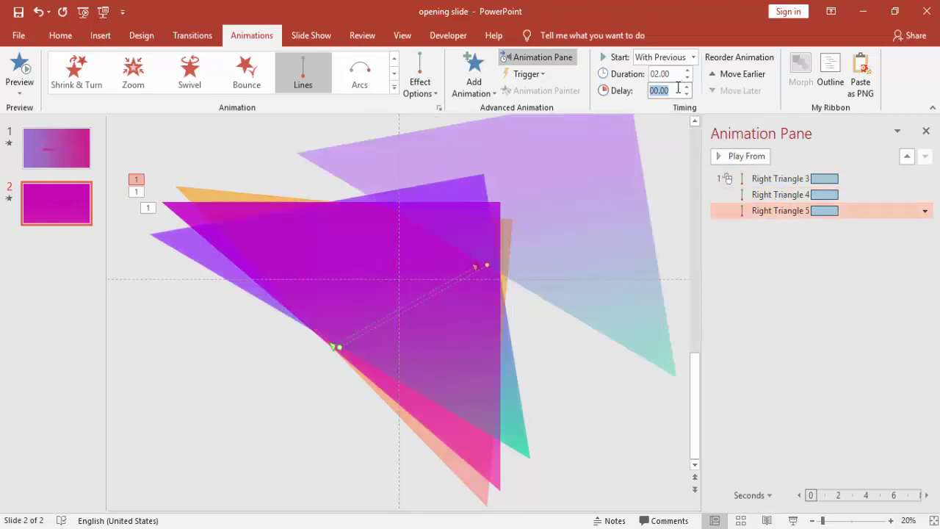
click(678, 88)
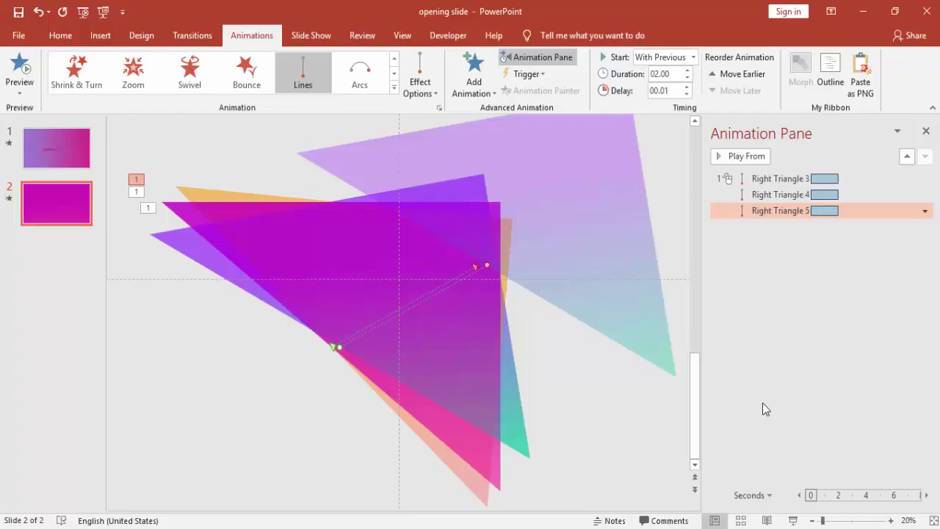
click(640, 389)
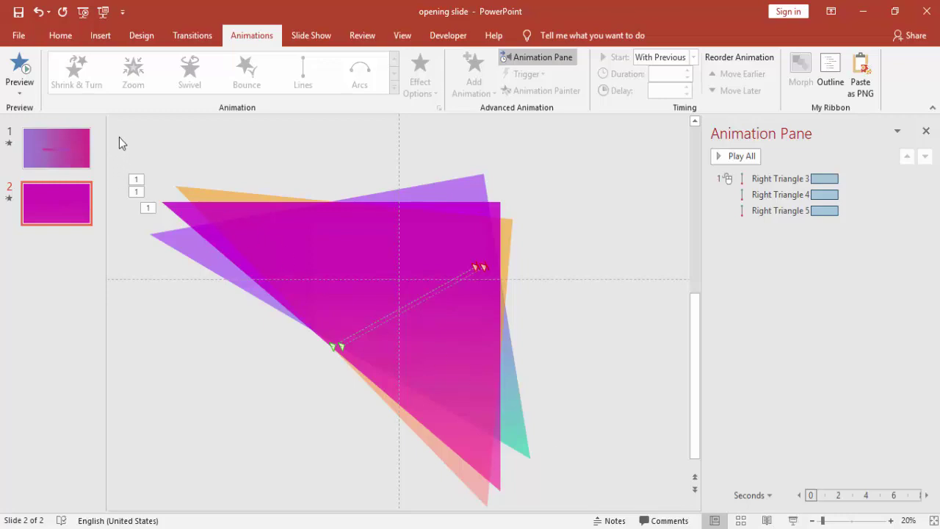
Duplicate all three triangles together and move the copies down and to the right of the originals
drag(121, 136, 626, 508)
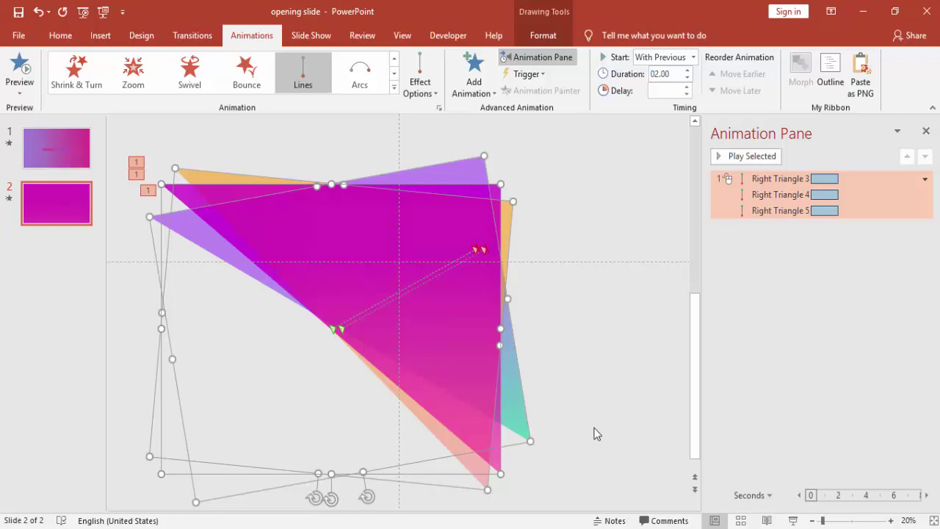
key(ctrl+d)
drag(441, 232, 566, 292)
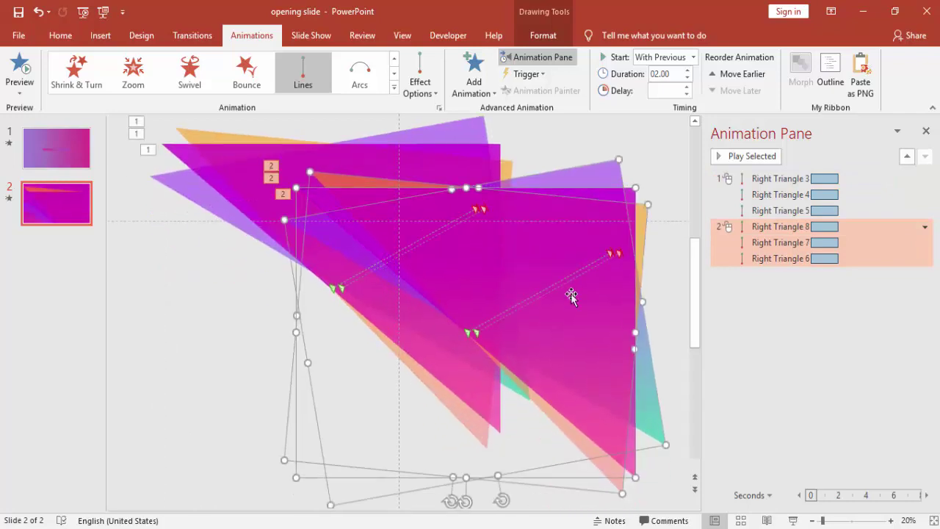
Flip the three copied triangles horizontally and vertically
click(543, 35)
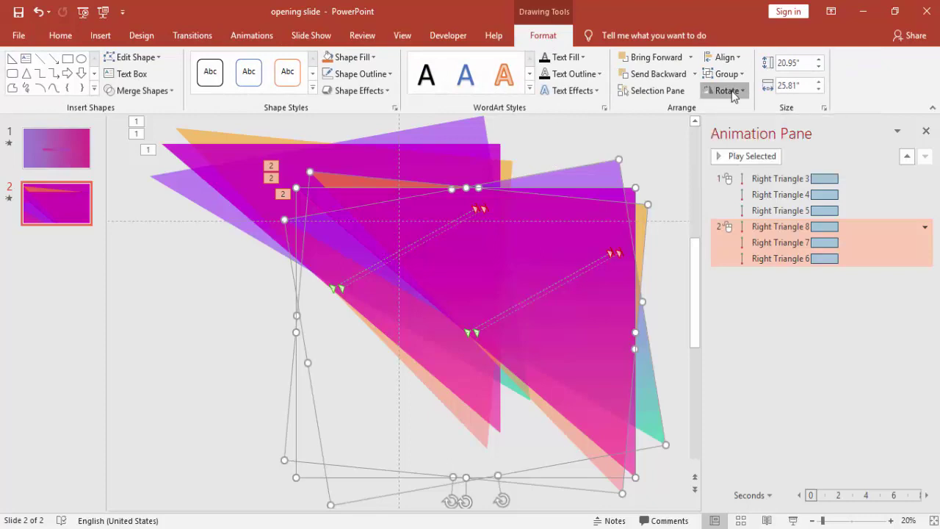
click(732, 90)
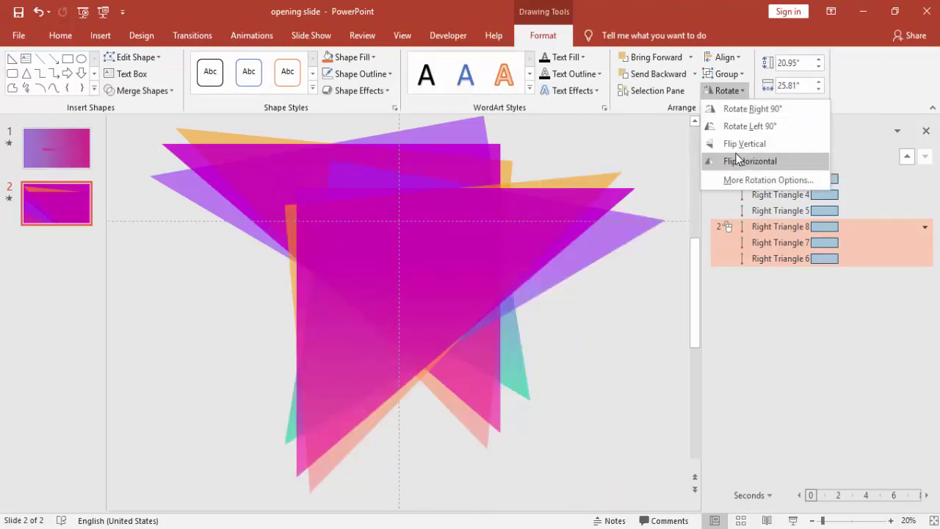
click(736, 160)
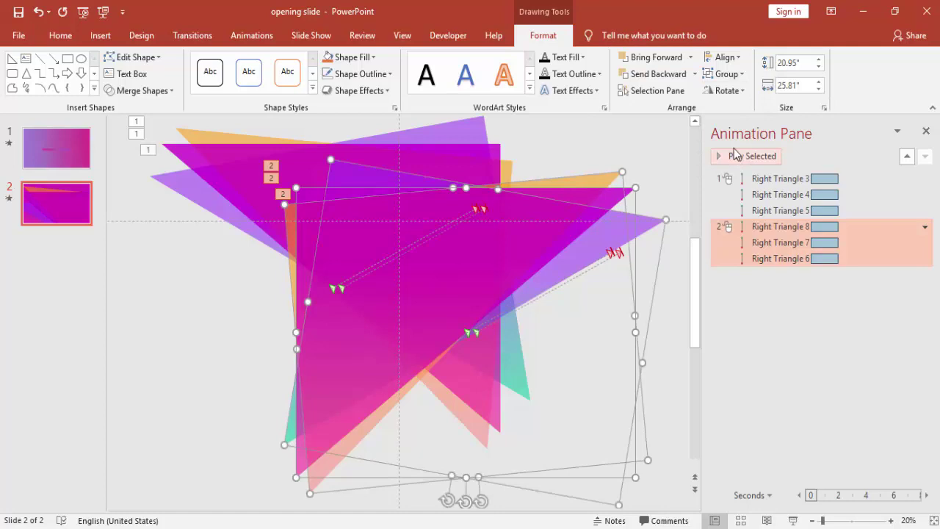
click(727, 90)
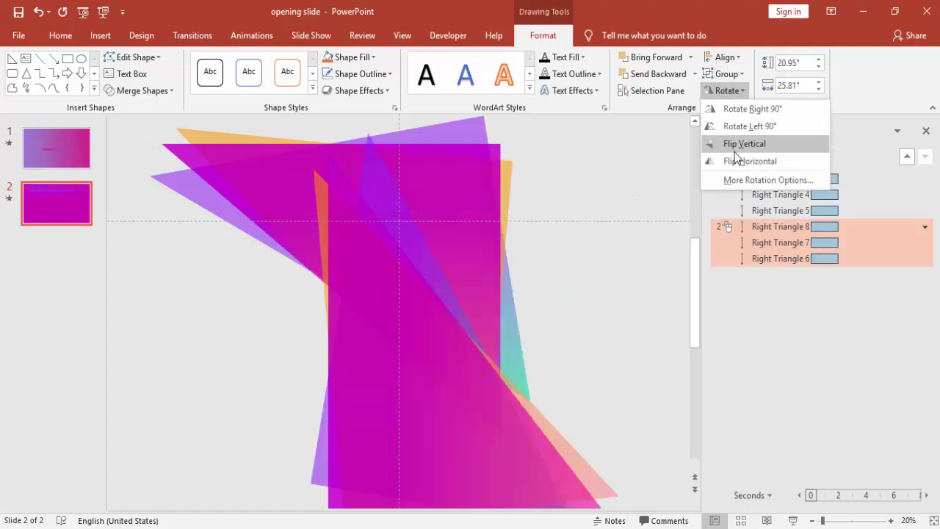
click(735, 149)
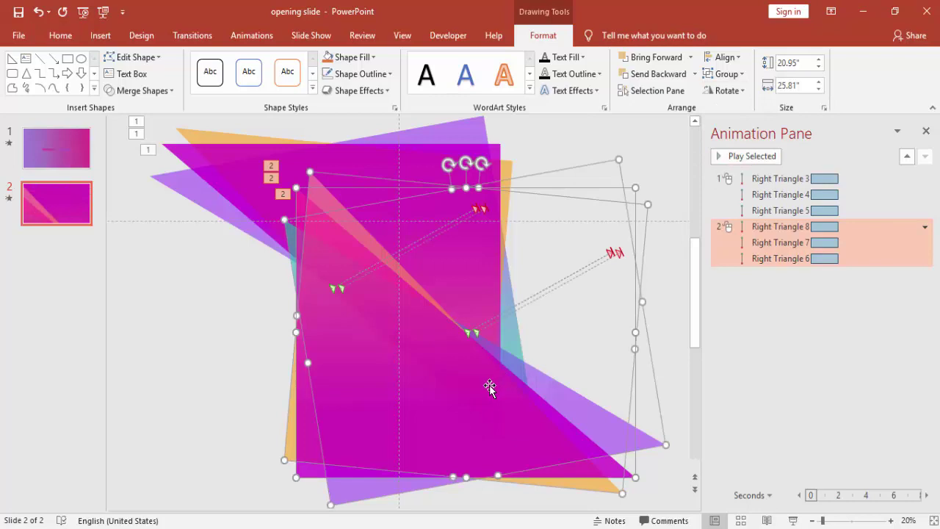
Delete the motion path animations of the three copied triangles, Right Triangle 8, 7 and 6
click(866, 348)
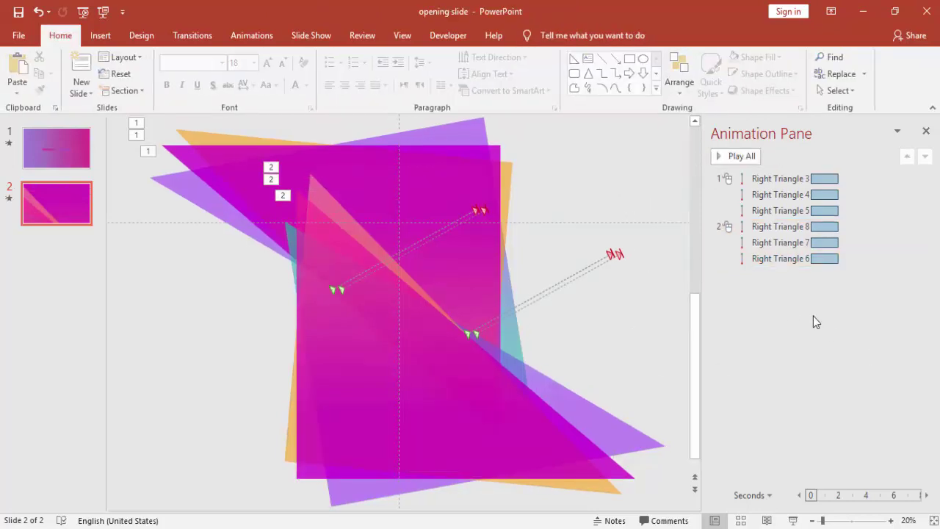
click(756, 227)
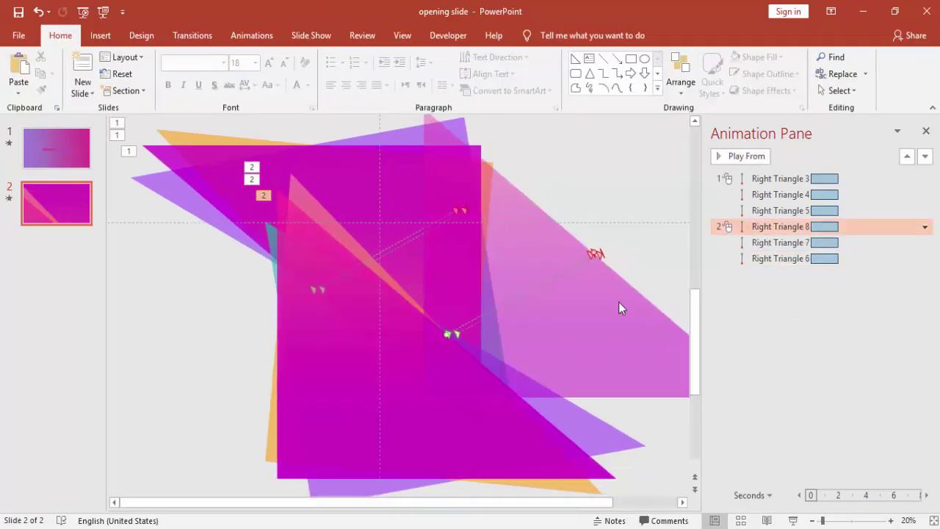
shift+click(781, 259)
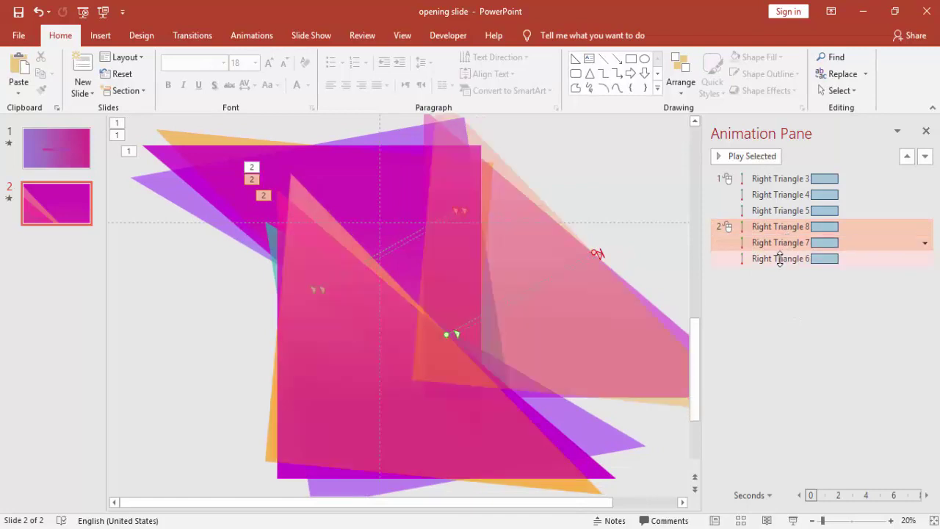
key(Delete)
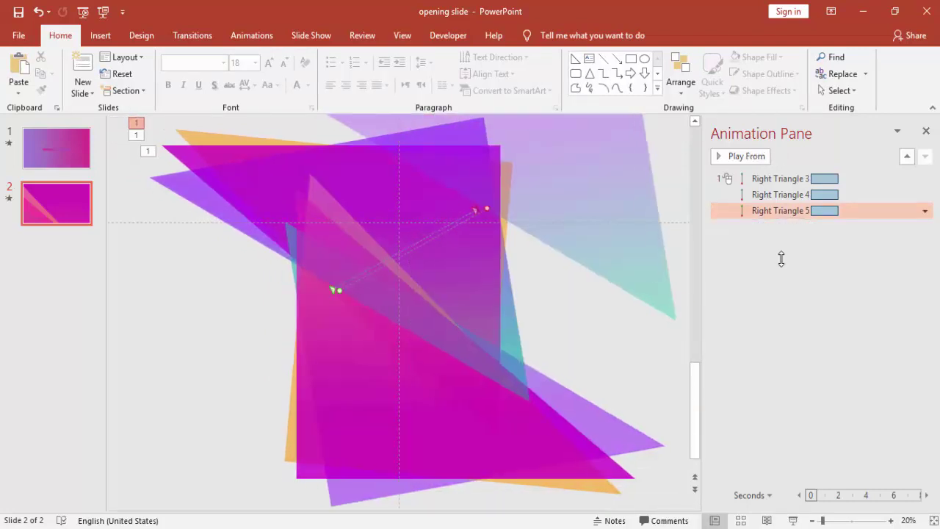
Select the three copied triangles together and move them up and to the left over the original triangles
click(340, 492)
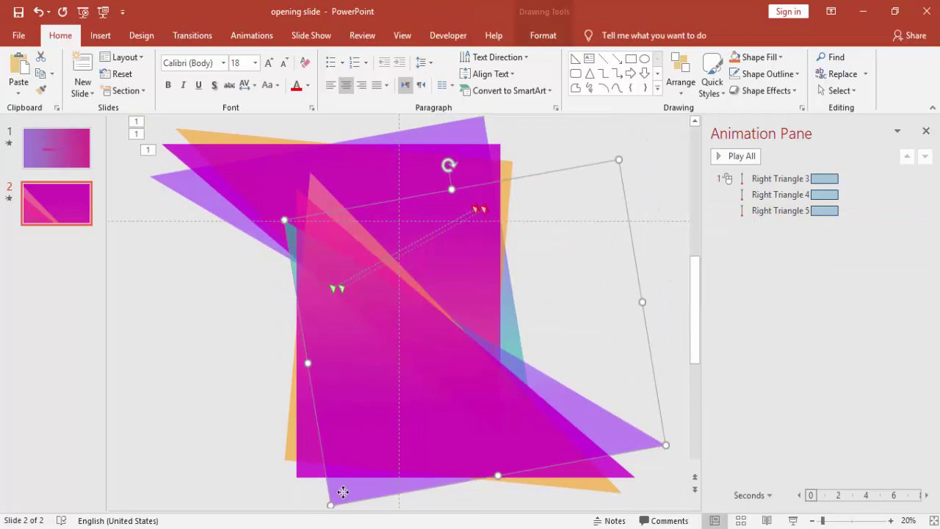
shift+click(289, 456)
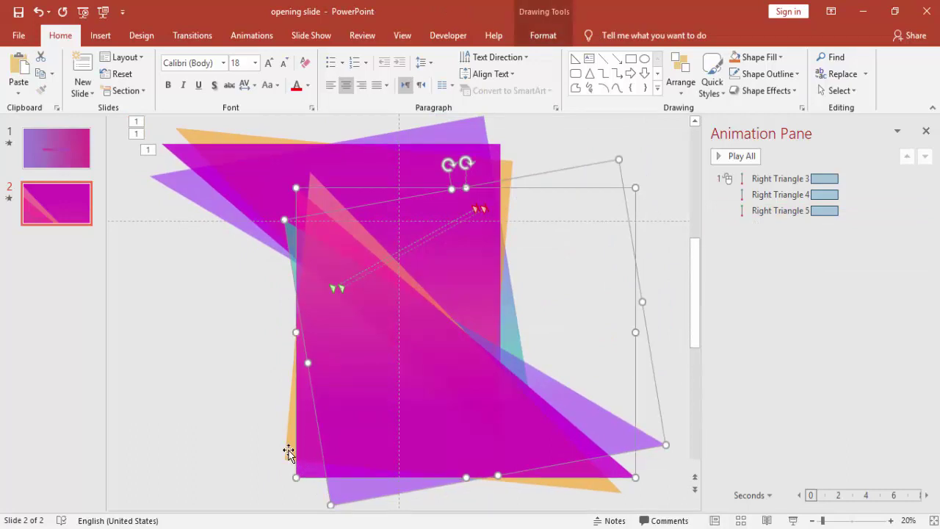
shift+click(564, 436)
drag(567, 434, 495, 350)
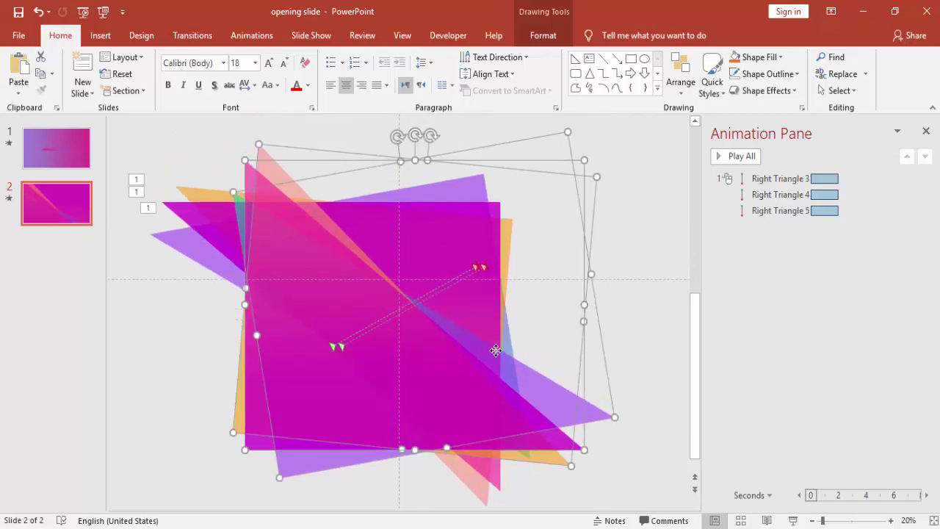
click(643, 356)
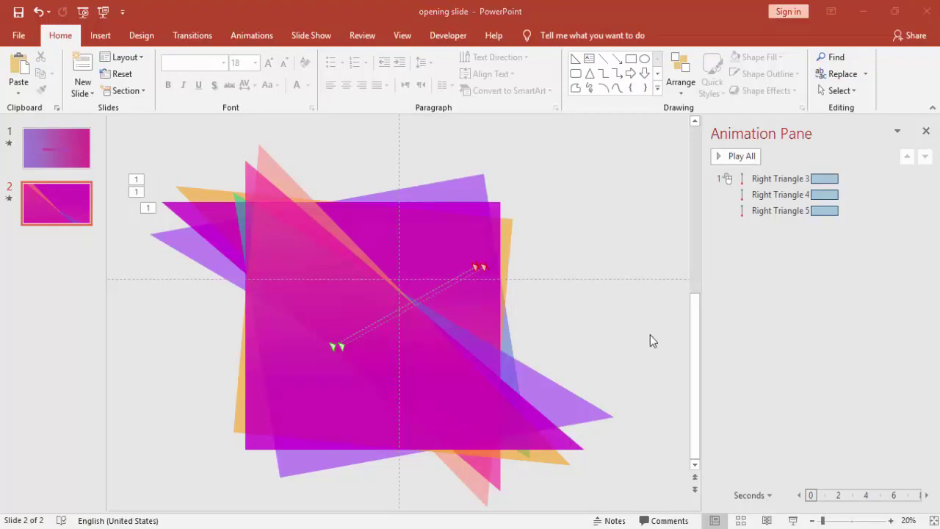
Open the Selection Pane, hide Right Triangle 3, Right Triangle 4 and Right Triangle 5, and close the Animation Pane
click(839, 90)
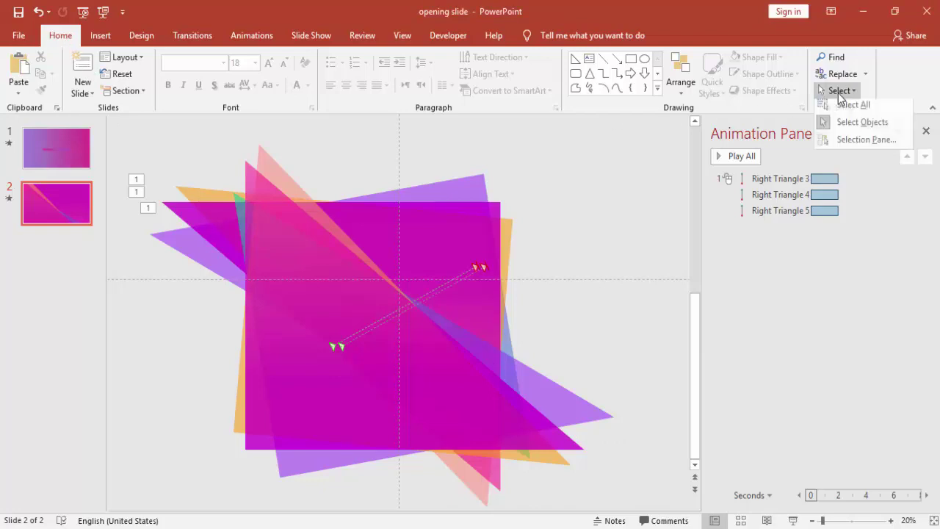
click(851, 140)
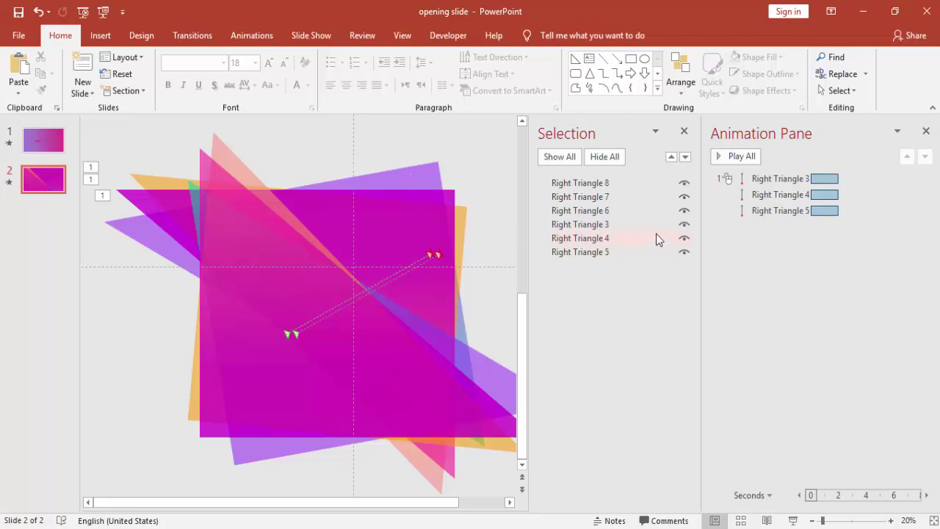
click(684, 224)
click(684, 238)
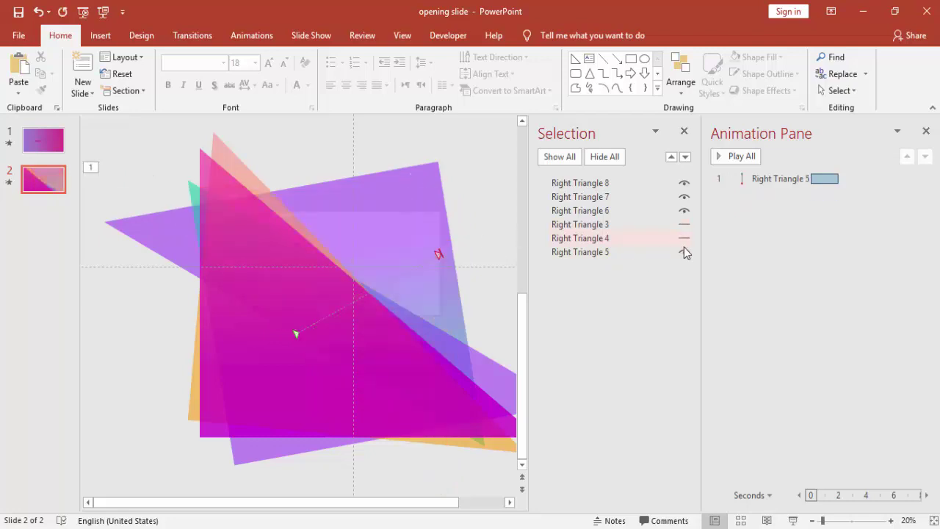
click(684, 252)
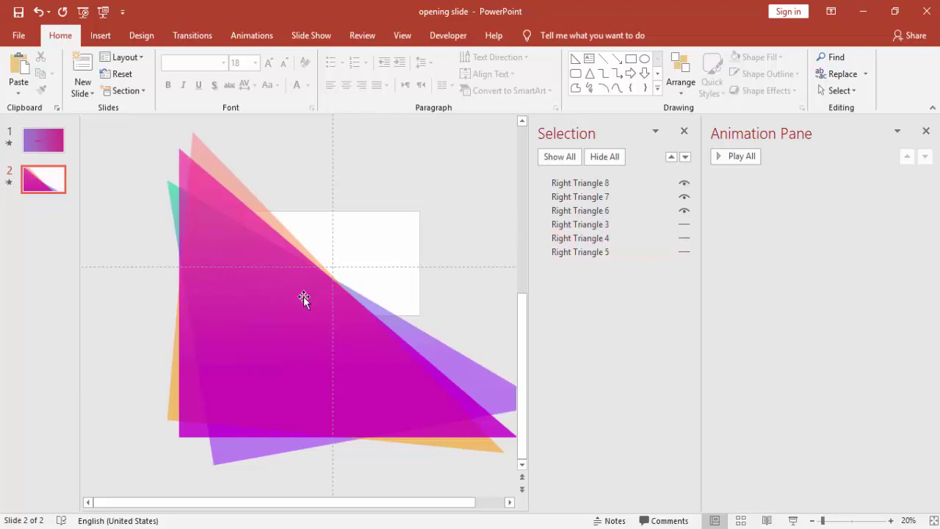
click(927, 132)
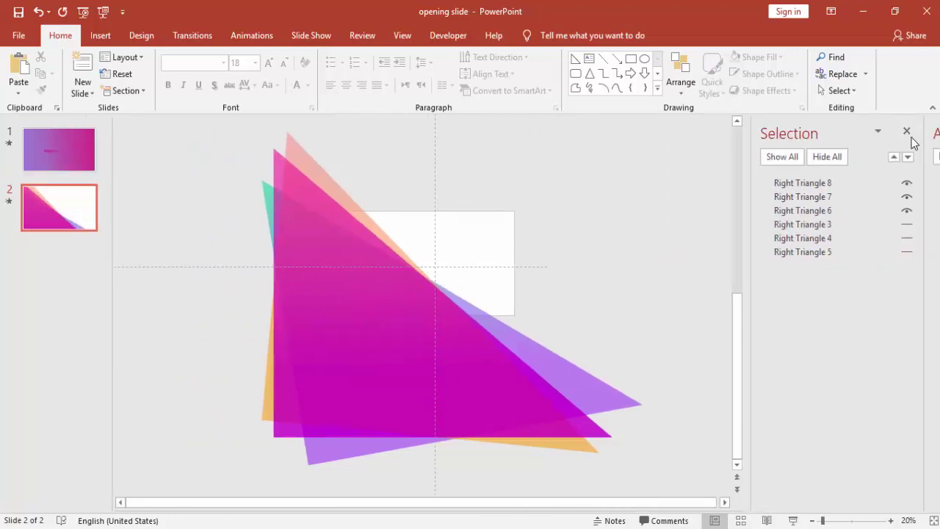
Nudge the three visible triangles together slightly upward so their long edges cross at the slide centre
drag(207, 135, 700, 509)
drag(520, 397, 514, 390)
click(667, 315)
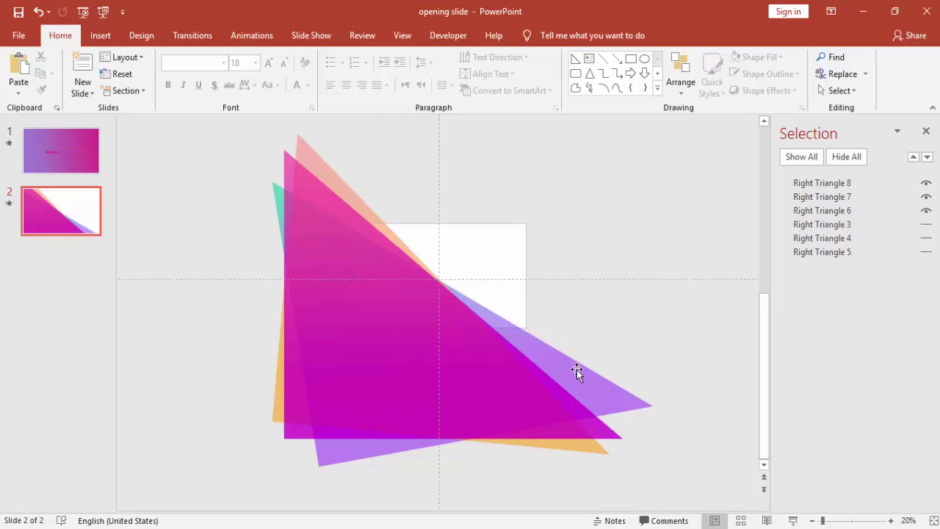
Add a Lines motion path to Right Triangle 8
click(429, 369)
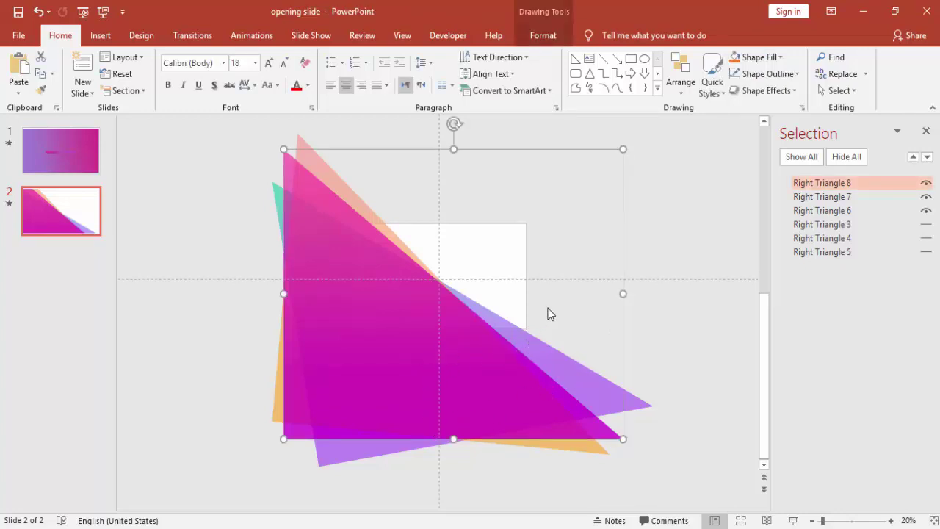
click(808, 211)
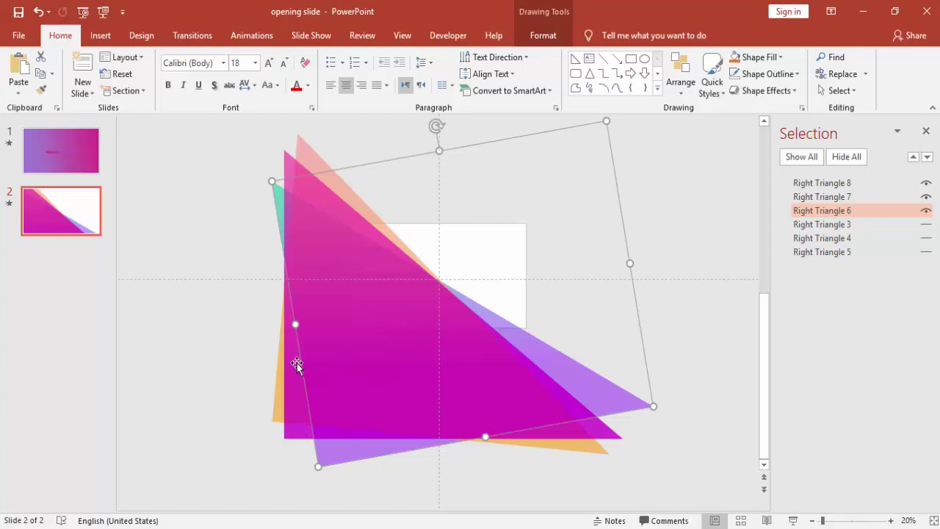
click(296, 419)
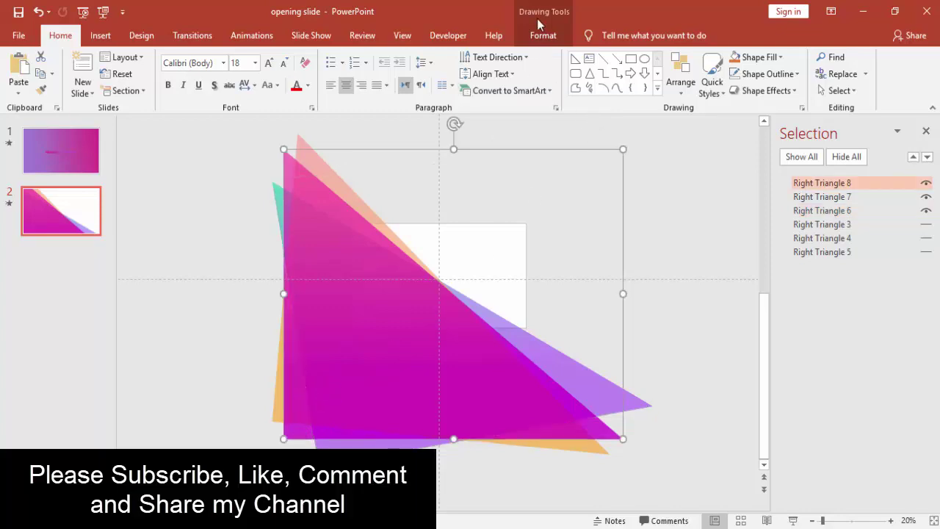
click(251, 35)
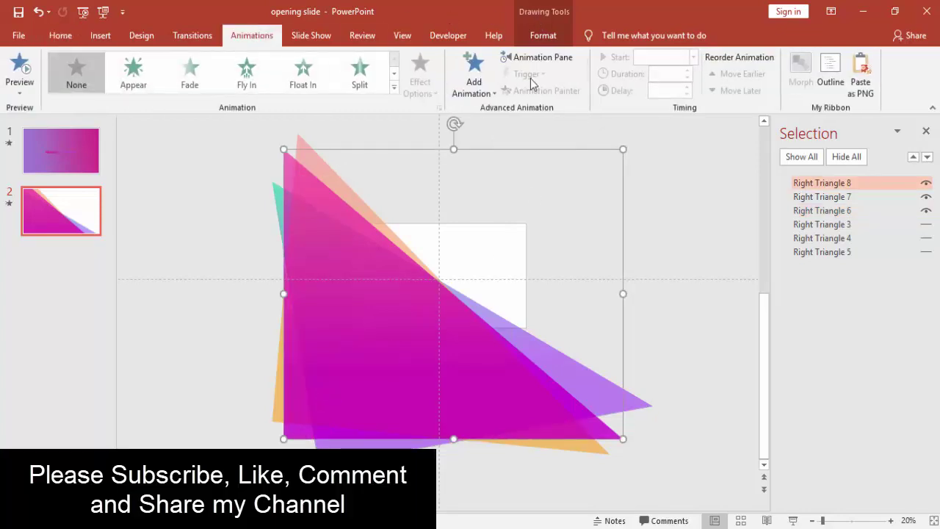
click(480, 82)
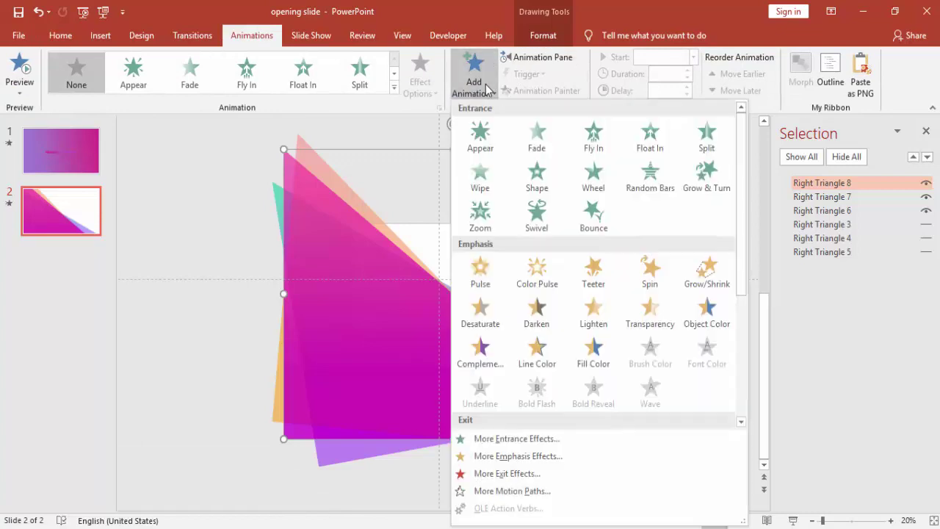
drag(740, 275, 738, 386)
click(481, 379)
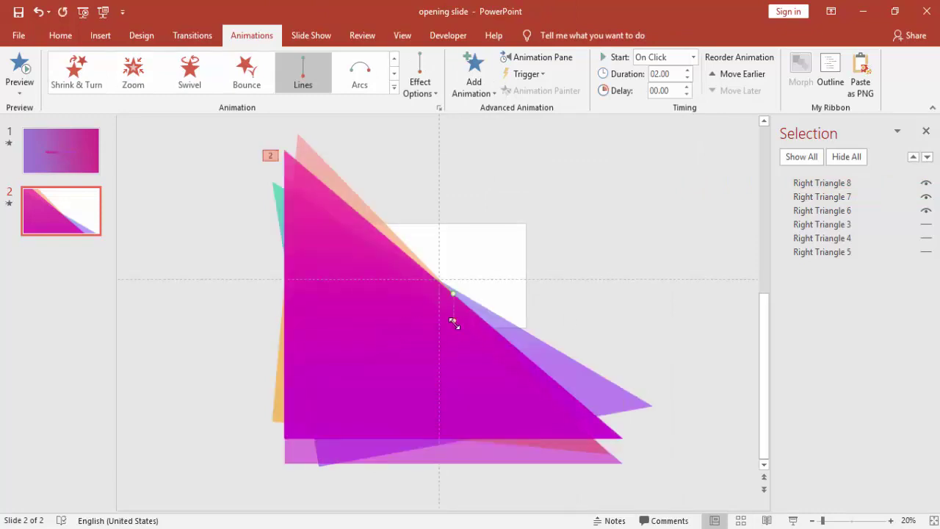
Hide Right Triangle 6 and 7 and move the end point of Right Triangle 8's motion path left and slightly down
drag(454, 324, 395, 316)
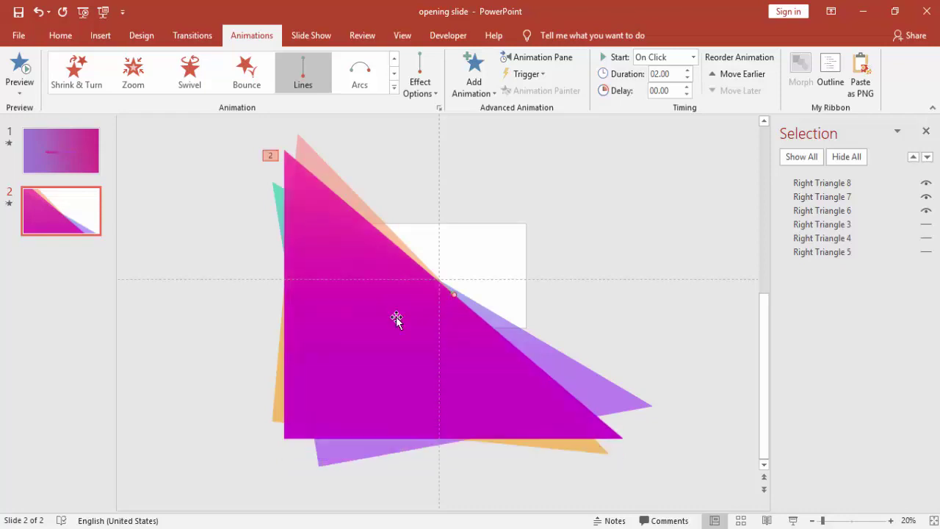
click(595, 304)
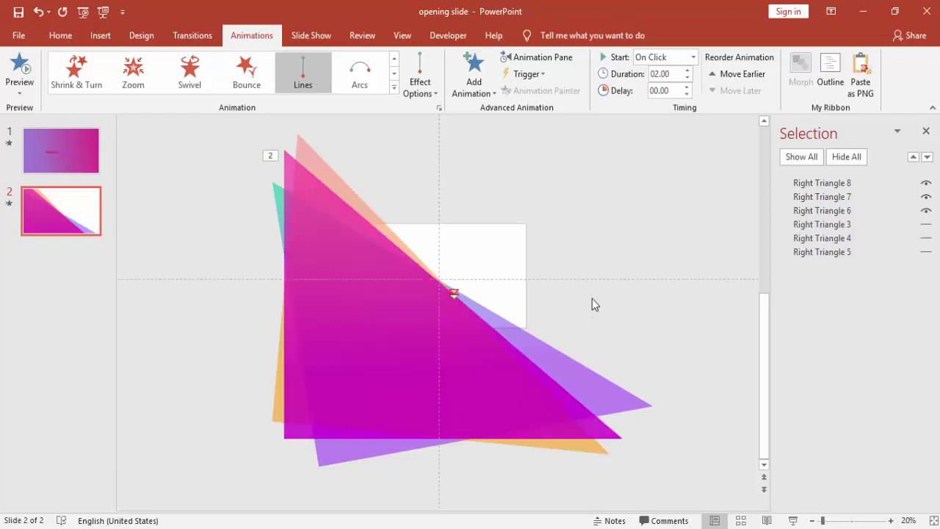
click(925, 211)
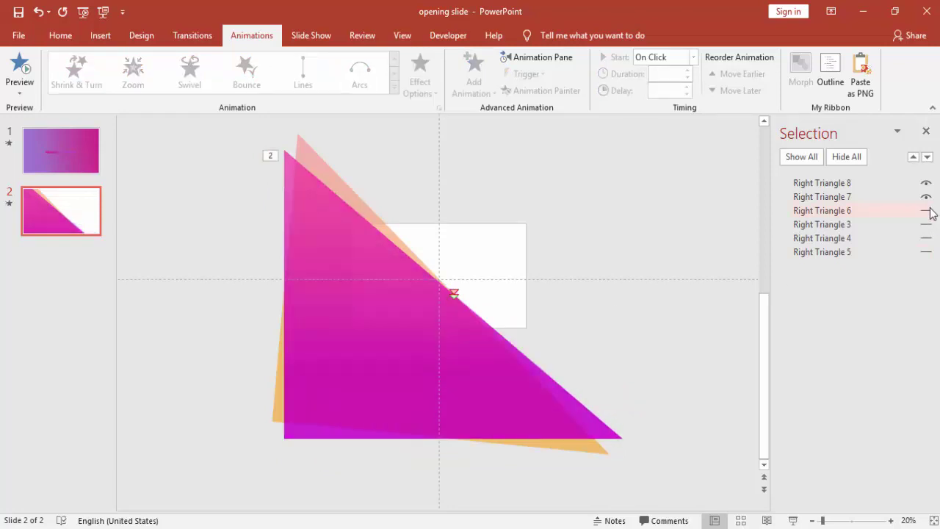
click(926, 196)
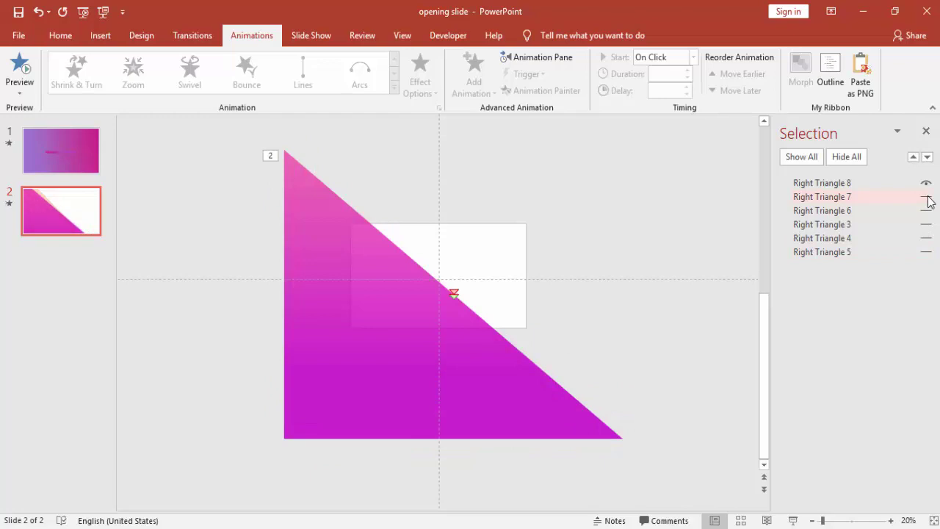
click(453, 296)
drag(453, 293, 395, 305)
click(570, 300)
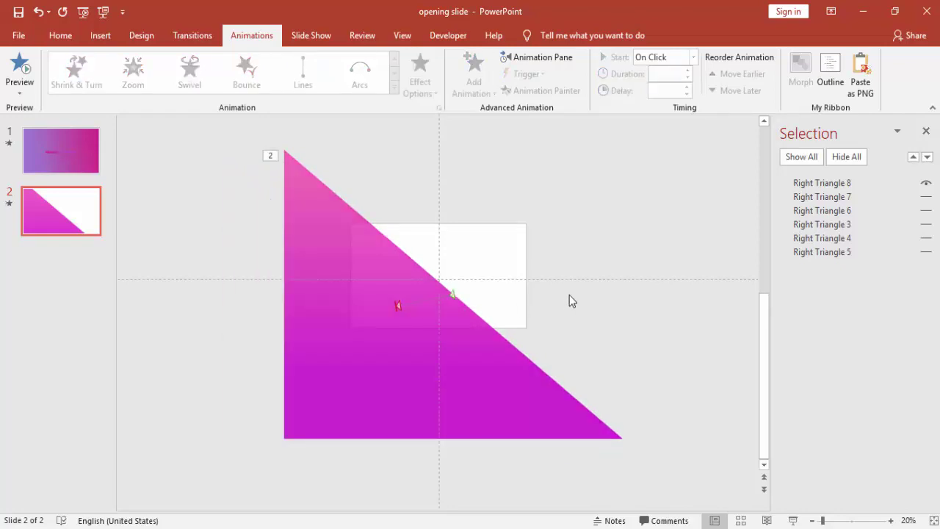
Show Right Triangle 7 again and add a Lines motion path to it
click(926, 197)
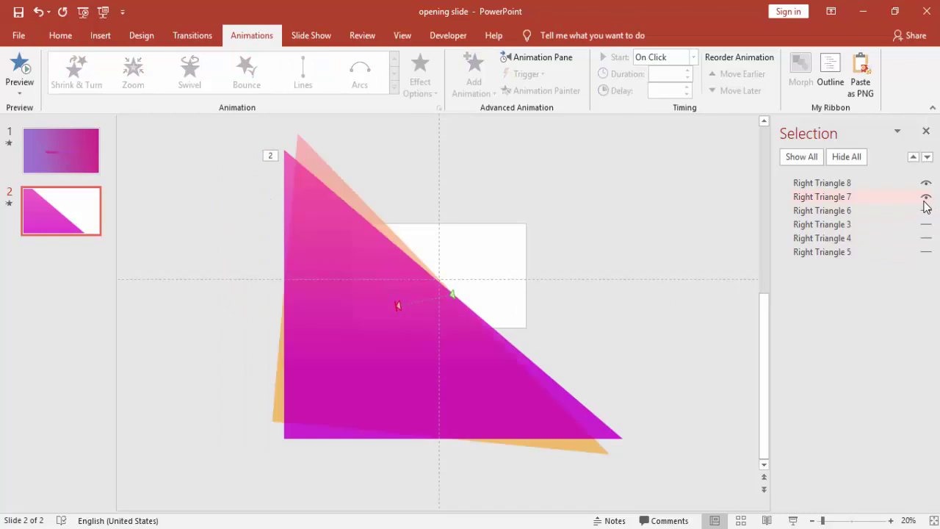
click(310, 160)
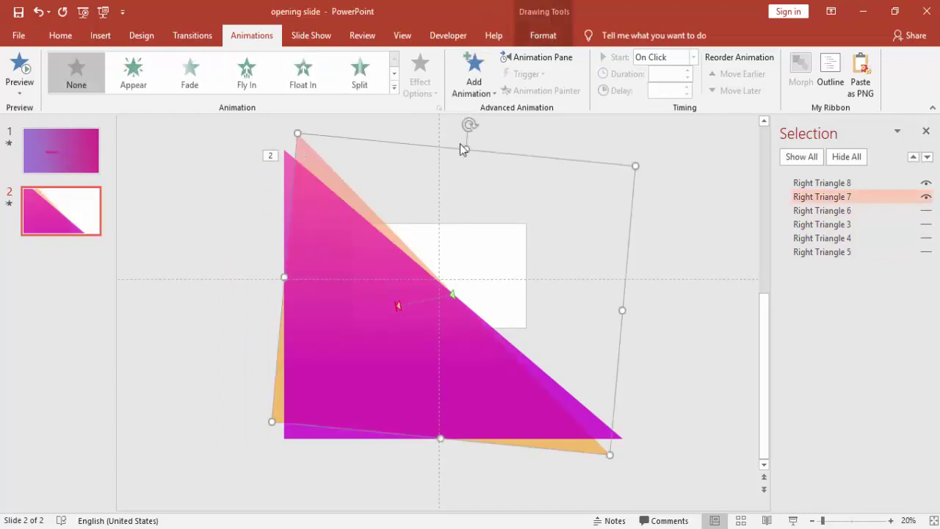
click(482, 96)
scroll(517, 312, down, 5)
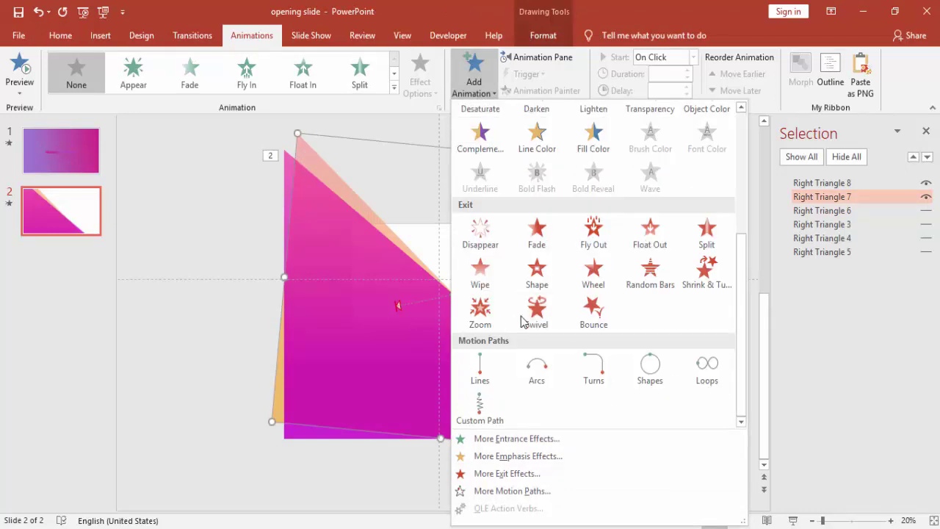
click(493, 367)
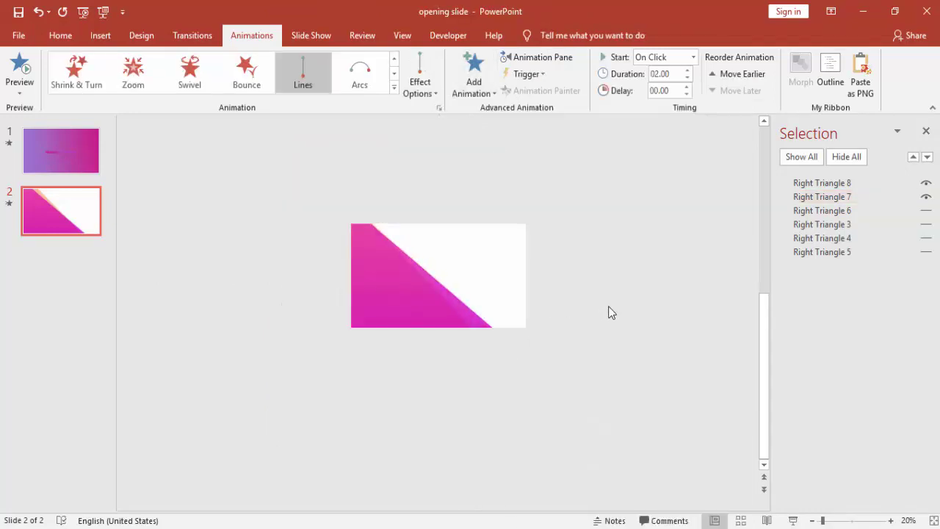
Move the end point of Right Triangle 7's motion path to the left, just below the end of Right Triangle 8's path
click(451, 301)
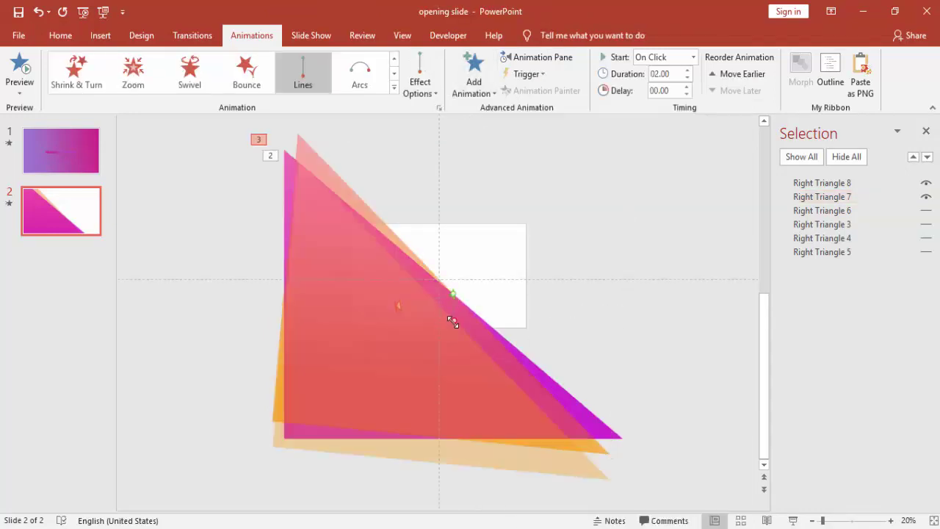
drag(453, 320, 403, 326)
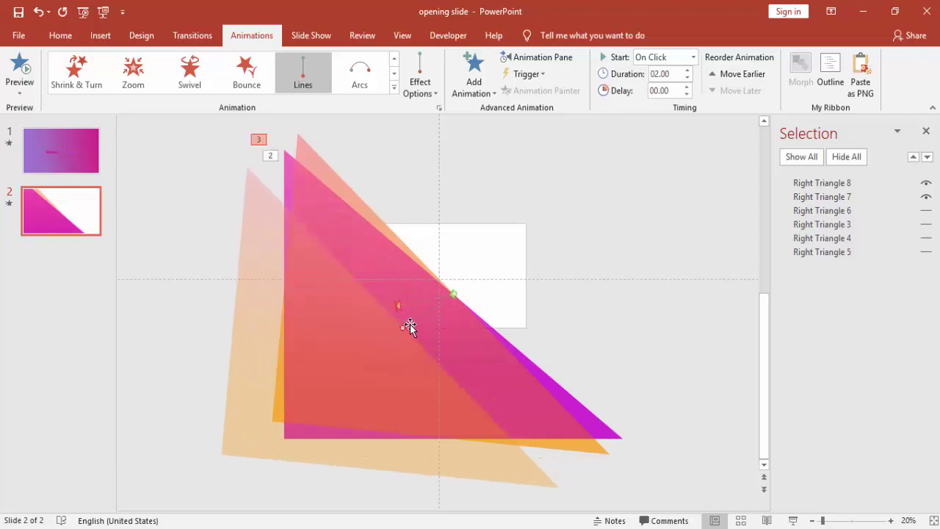
click(589, 320)
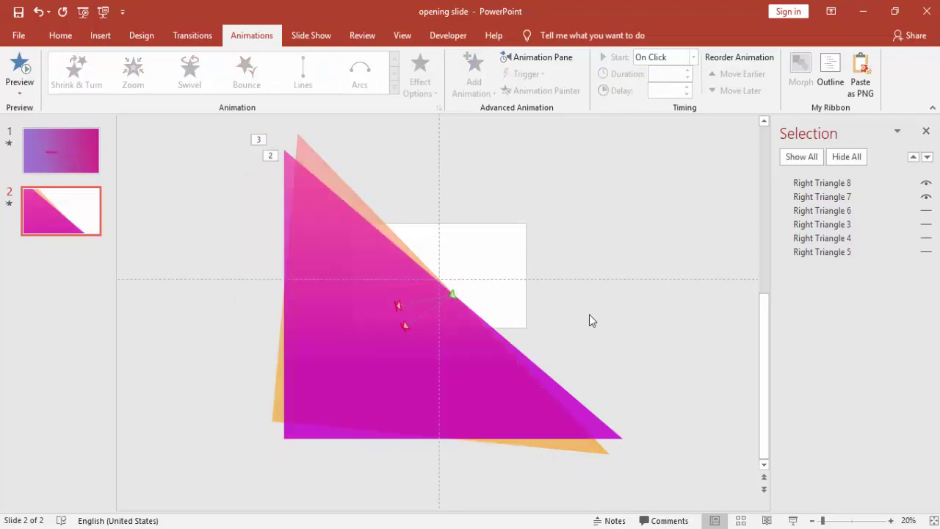
Show Right Triangle 6 and give it a Lines motion path ending to the left, beside the end of Right Triangle 7's path
click(926, 211)
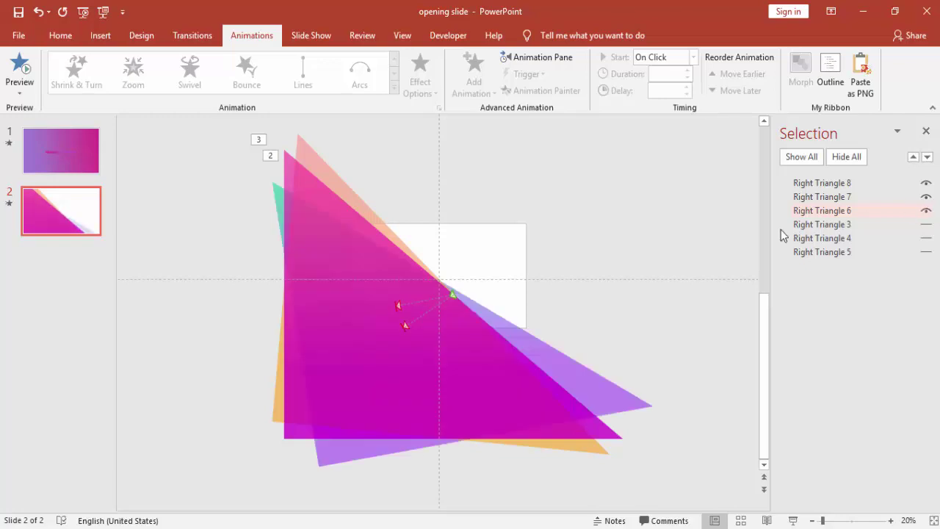
click(601, 395)
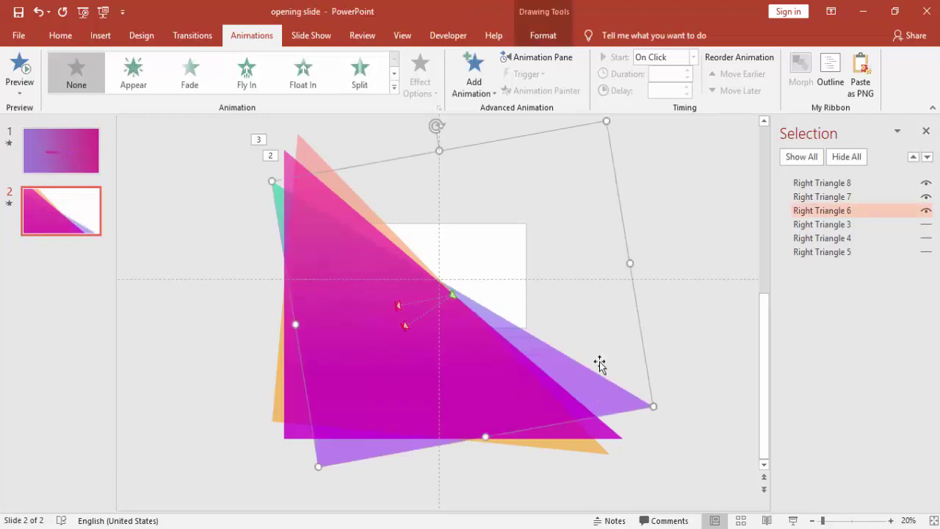
click(474, 77)
drag(742, 193, 742, 304)
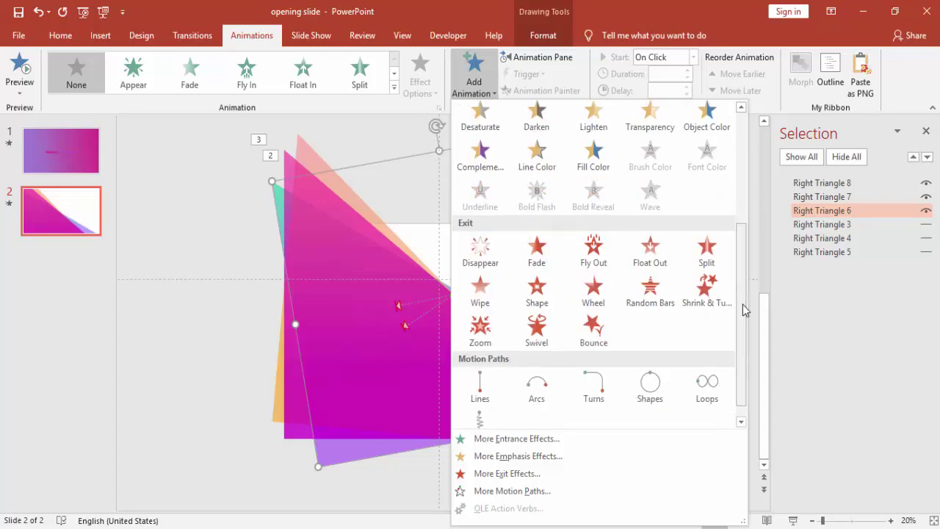
click(481, 388)
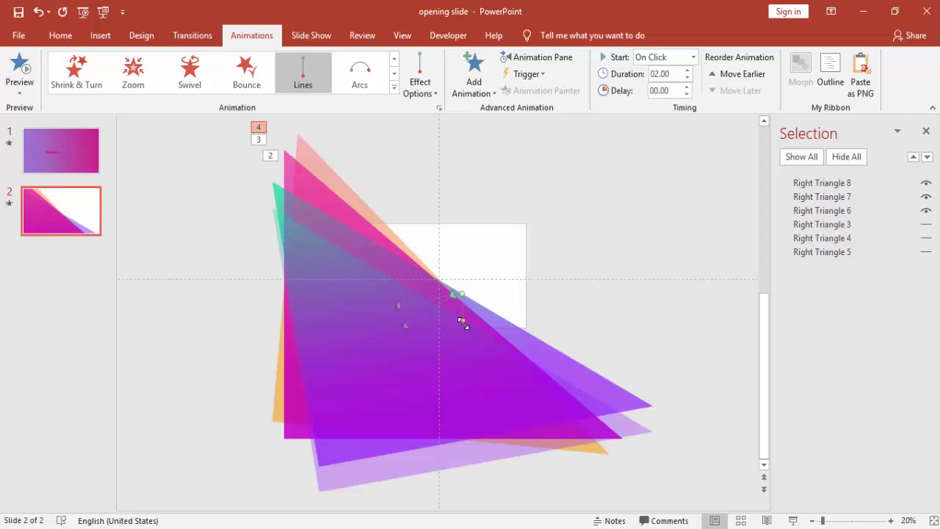
drag(460, 318, 408, 326)
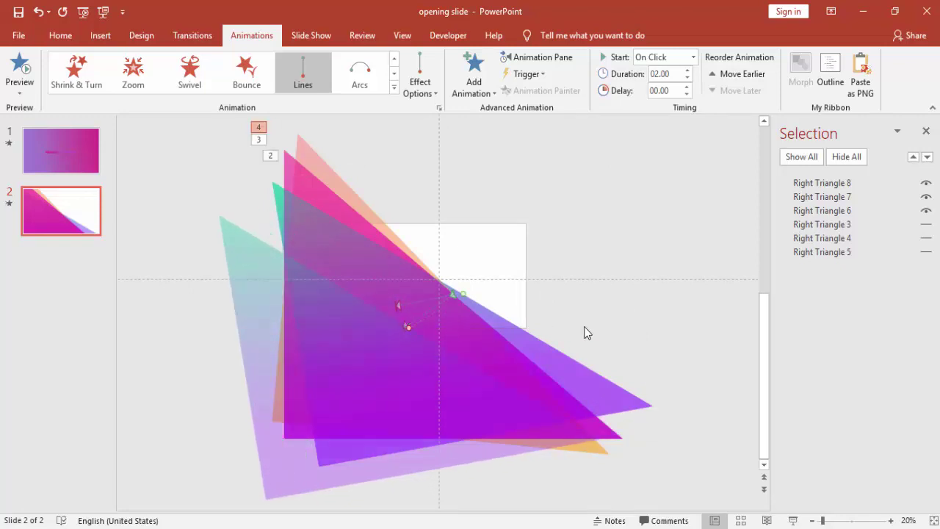
click(658, 303)
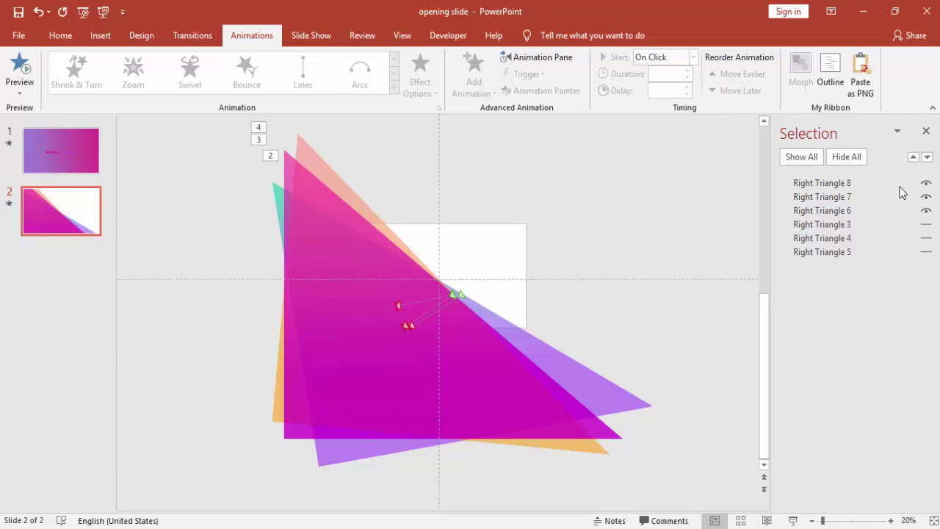
Show Right Triangle 3, 4 and 5 again and close the list of slide objects
click(926, 224)
click(926, 237)
click(926, 252)
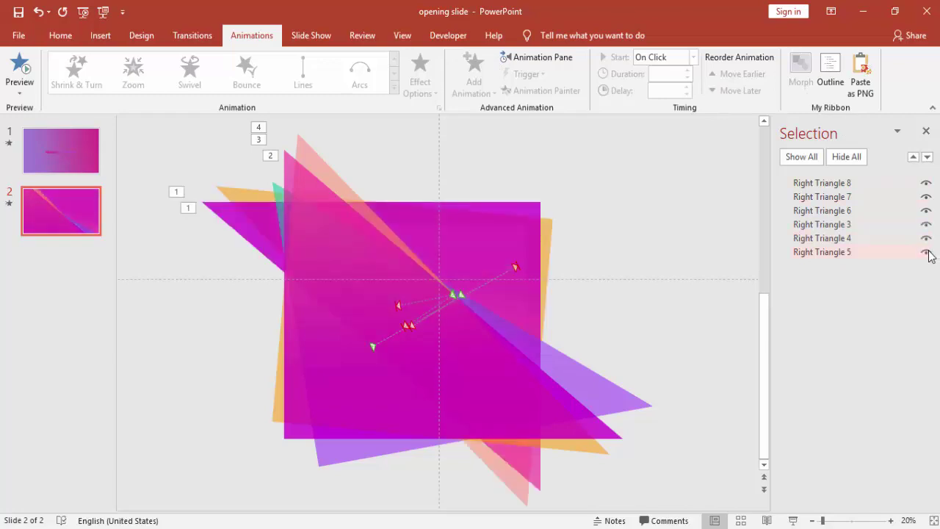
click(926, 132)
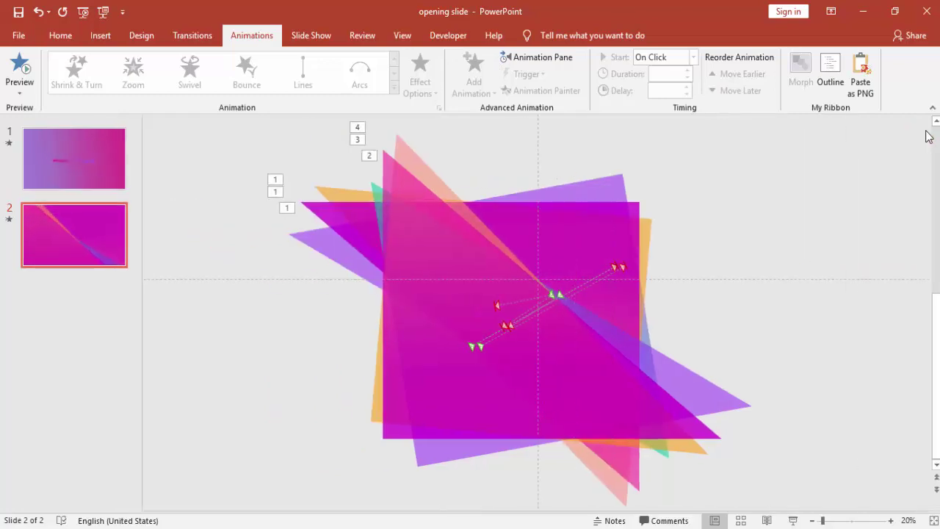
Set the motion path animations of Right Triangle 8, 7 and 6 to start With Previous
click(526, 64)
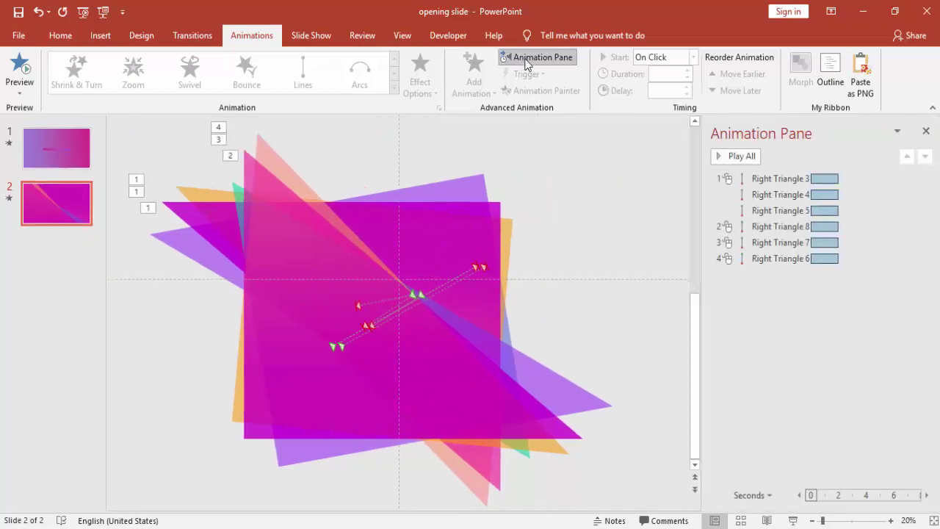
click(764, 232)
shift+click(727, 242)
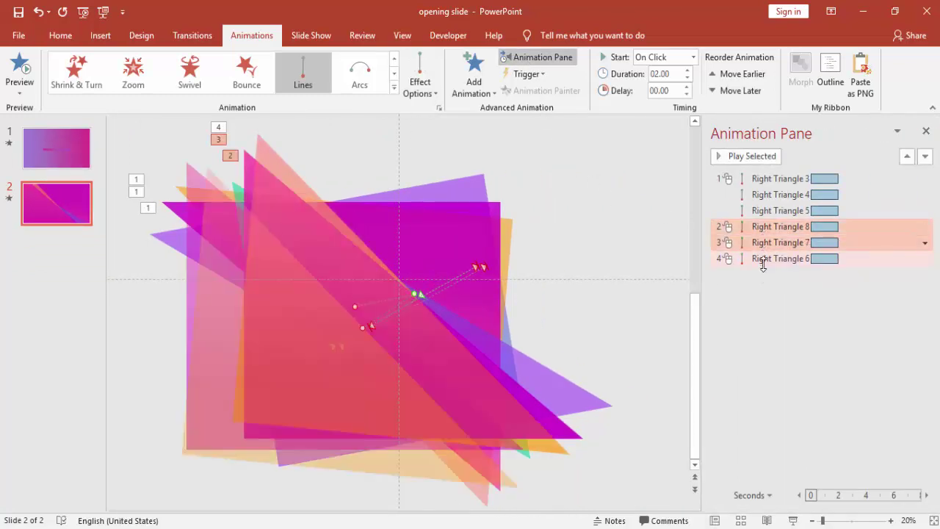
shift+click(725, 258)
click(693, 58)
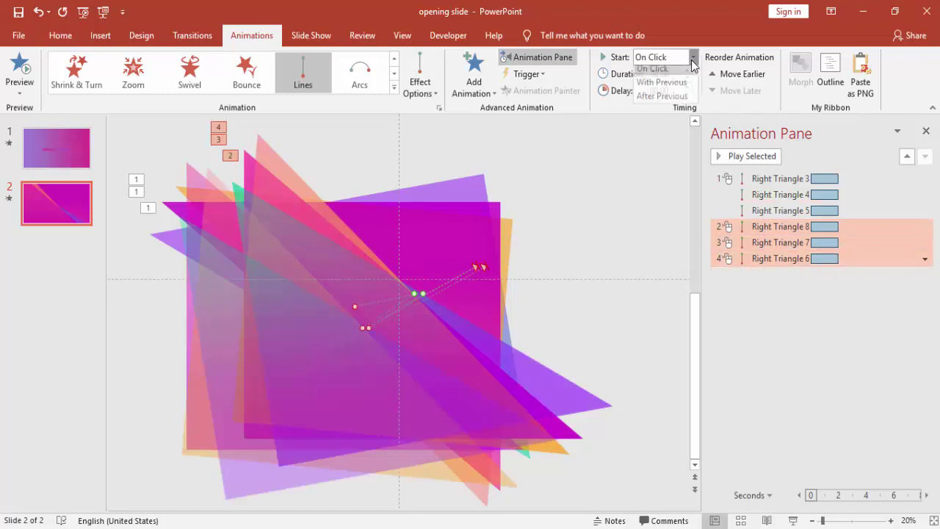
click(661, 88)
click(651, 200)
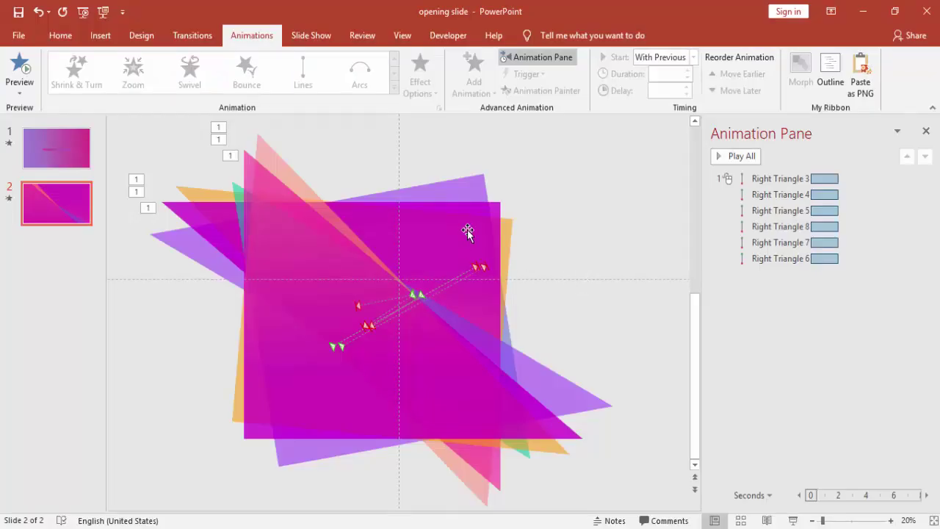
Send Right Triangle 6, 7 and 8 together to the back, behind the other three triangles
click(461, 406)
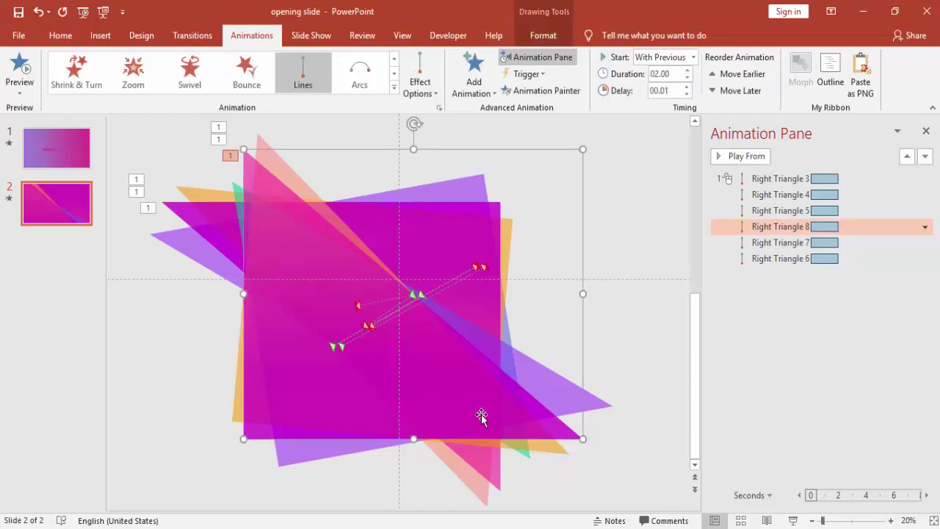
key(Escape)
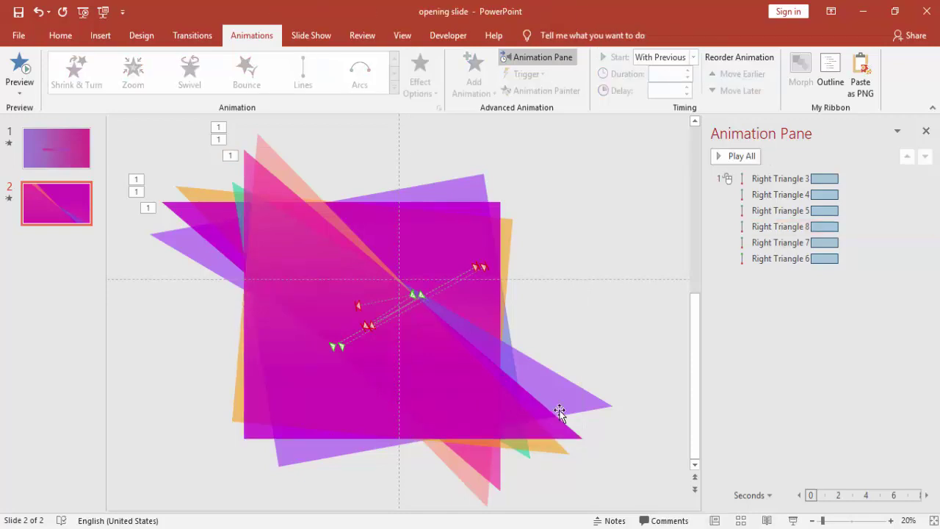
click(566, 418)
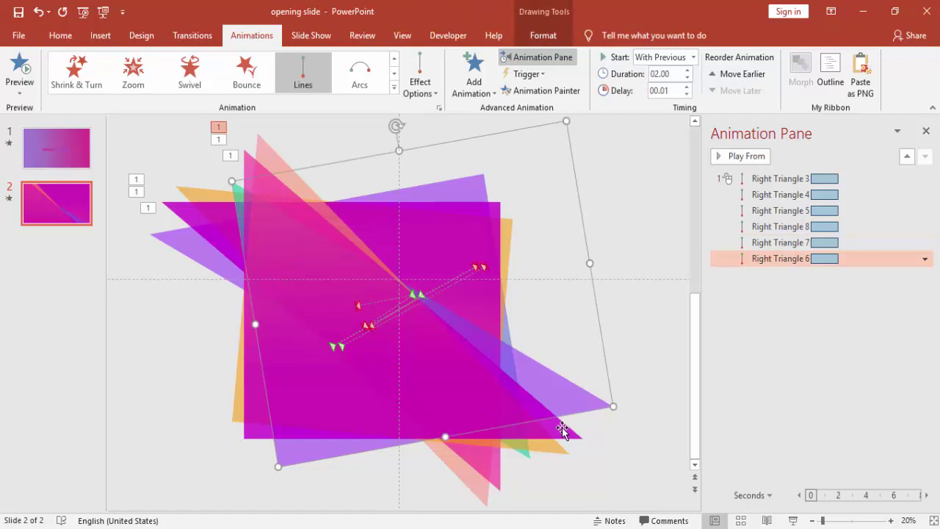
click(238, 408)
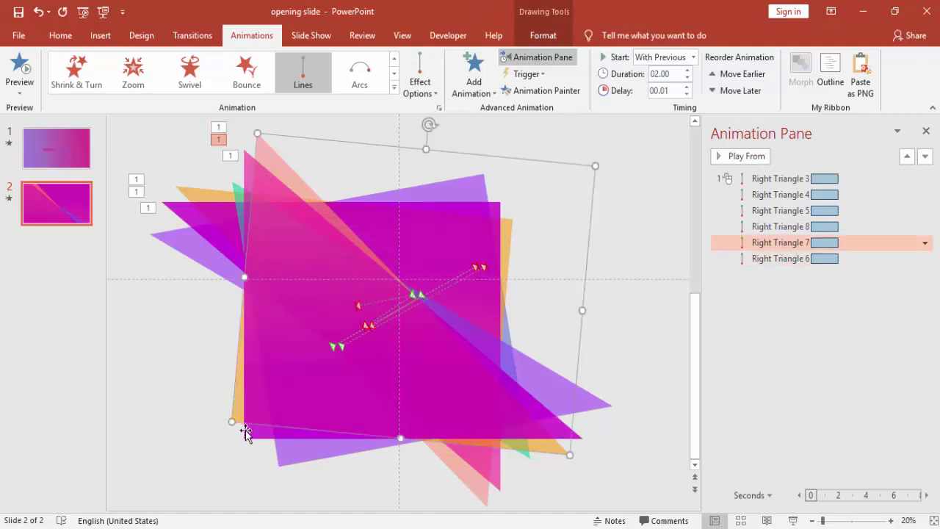
shift+click(246, 433)
shift+click(292, 448)
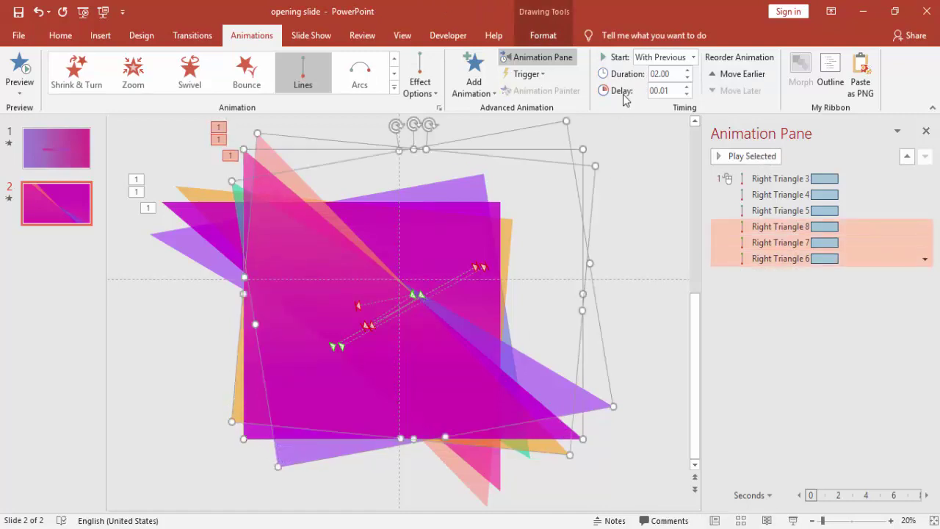
click(552, 33)
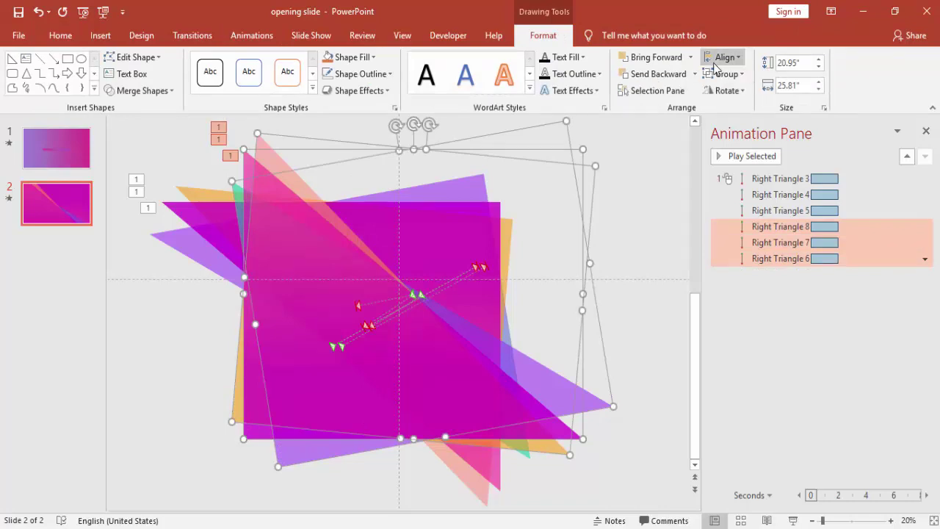
click(694, 75)
click(665, 110)
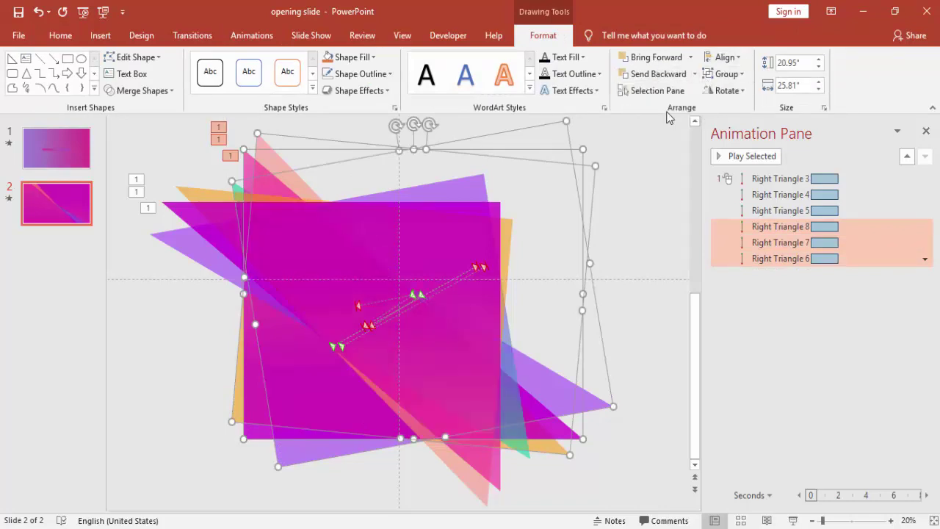
click(658, 209)
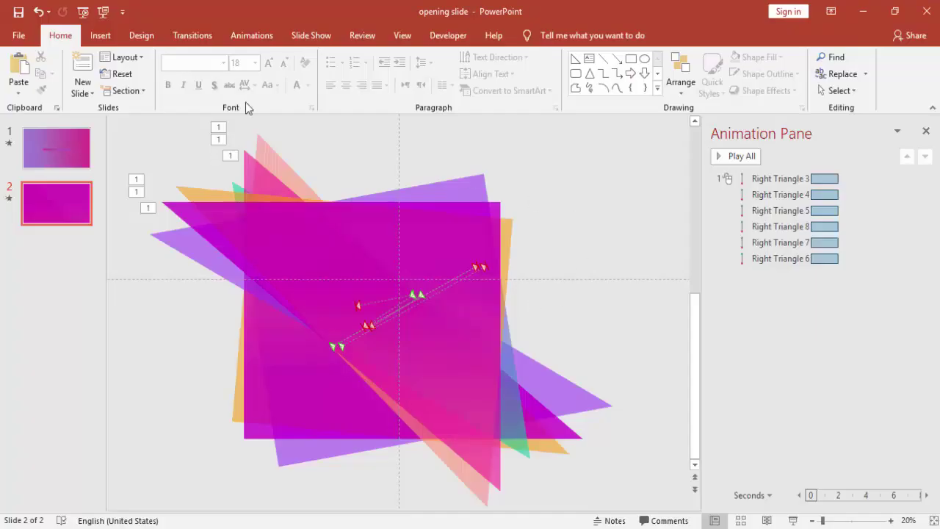
Insert a text box in the empty area beside the slide with the text "PRESENTATION NAME"
click(96, 41)
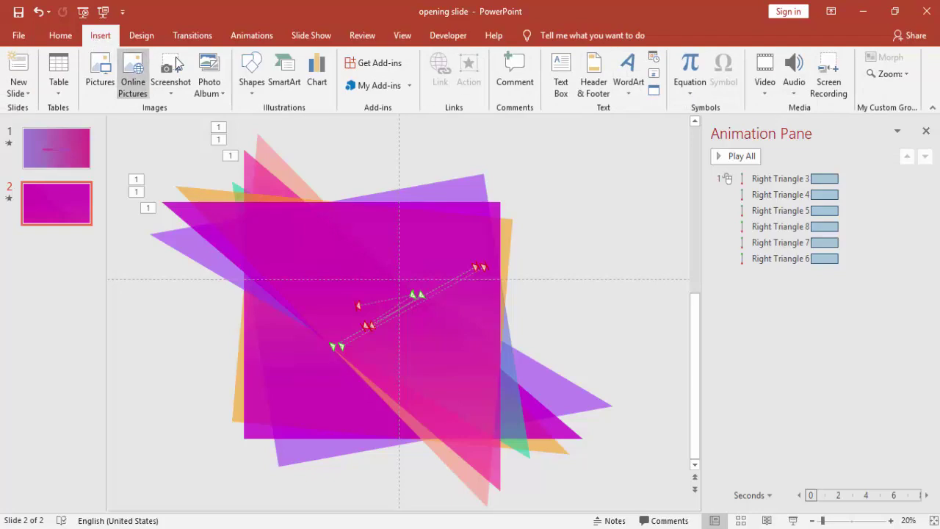
click(563, 67)
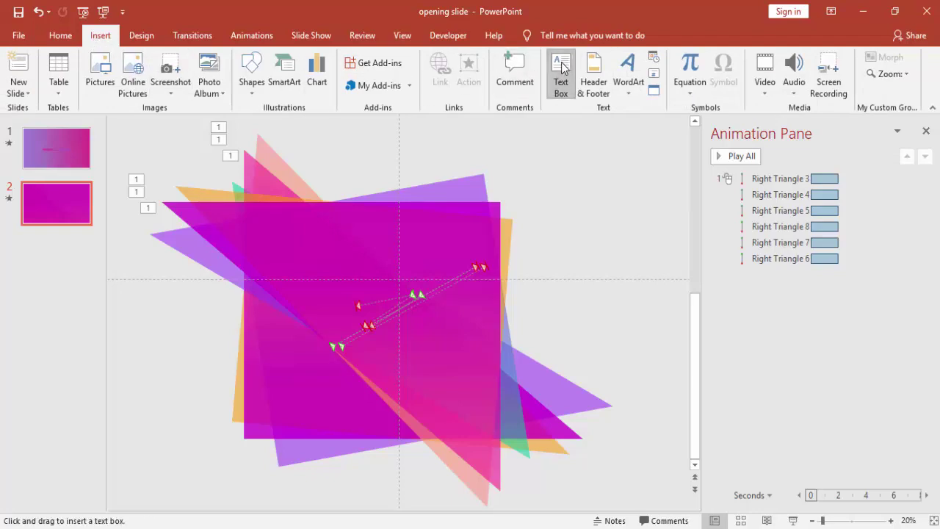
mouse_move(545, 186)
mouse_down()
mouse_move(577, 216)
mouse_move(649, 248)
mouse_move(673, 241)
mouse_up()
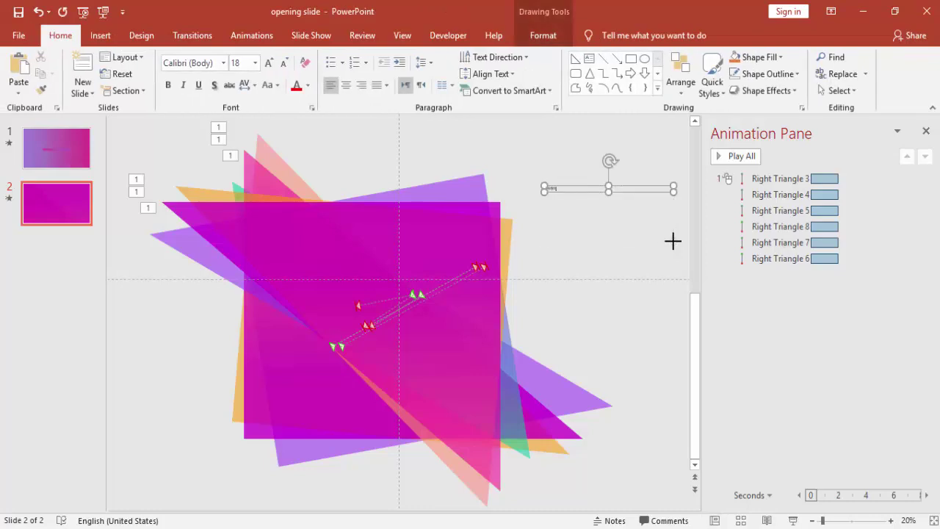
text(ng)
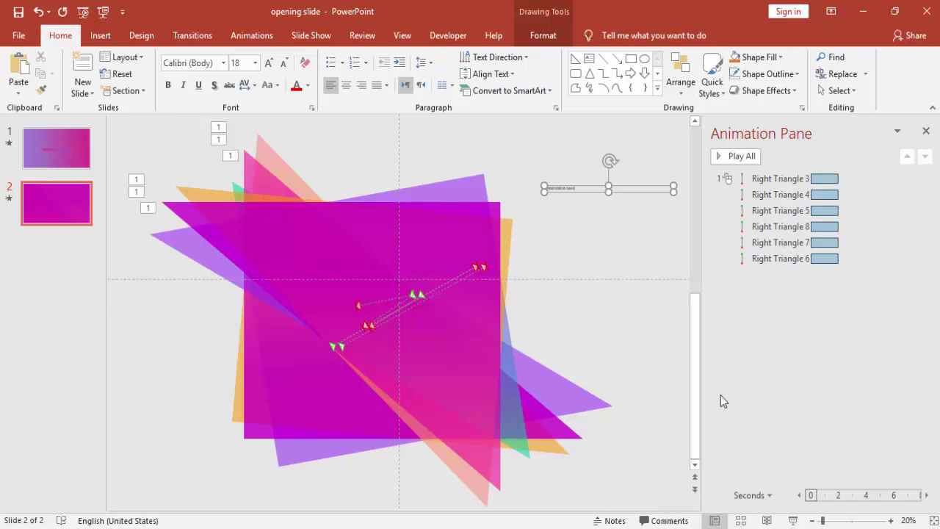
Move the PRESENTATION NAME text box onto the upper-right part of the slide, over the triangles
click(891, 520)
click(891, 520)
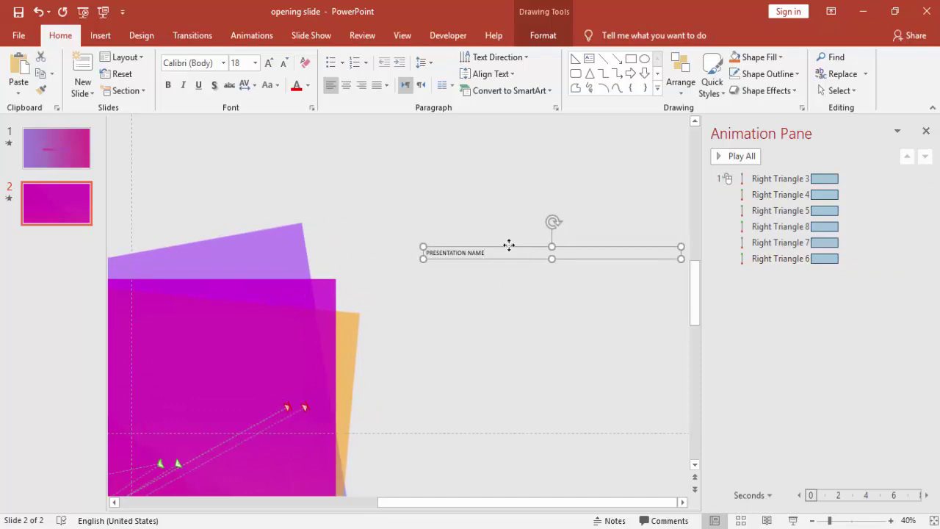
drag(508, 245, 326, 345)
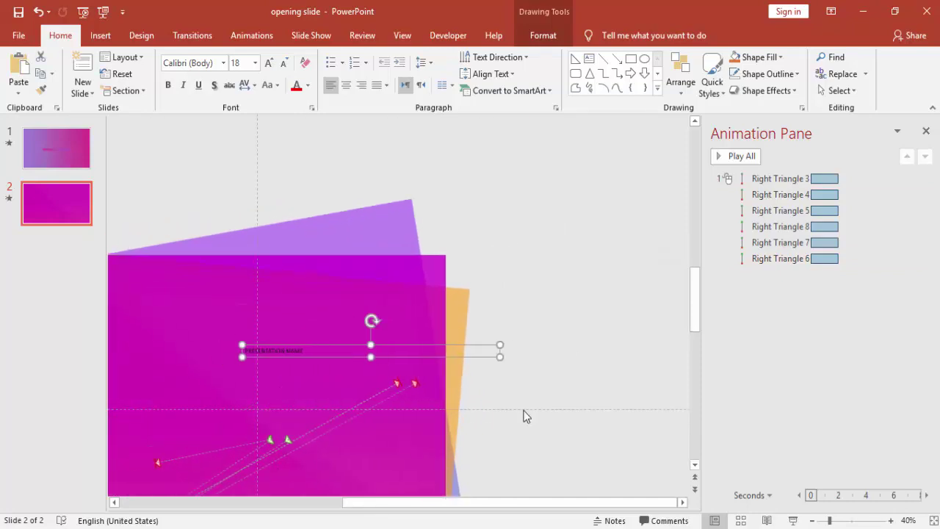
Centre the PRESENTATION NAME text in its box and set its font to Helvetica
click(891, 520)
click(891, 520)
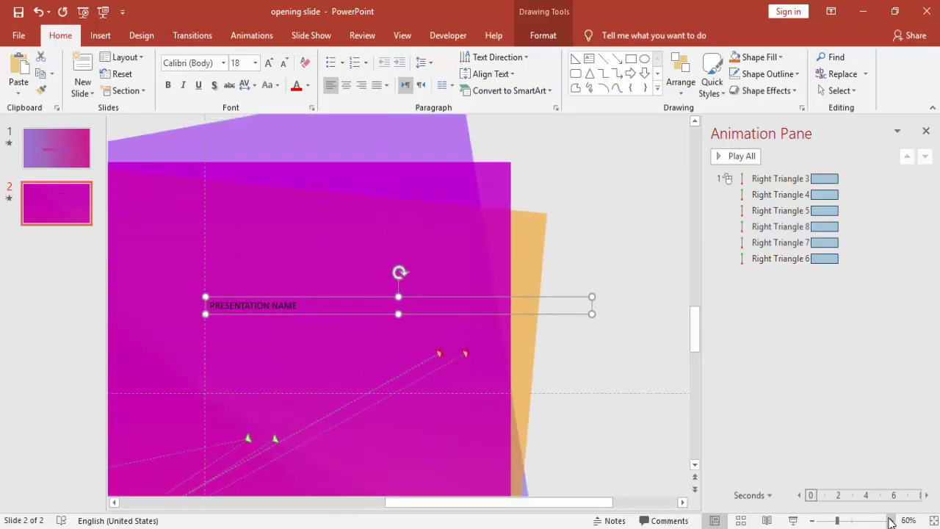
click(890, 520)
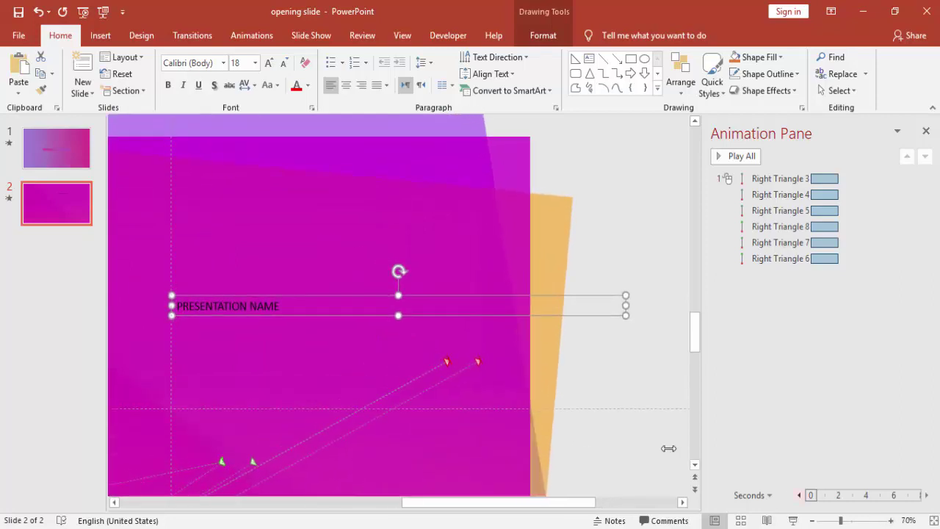
click(349, 86)
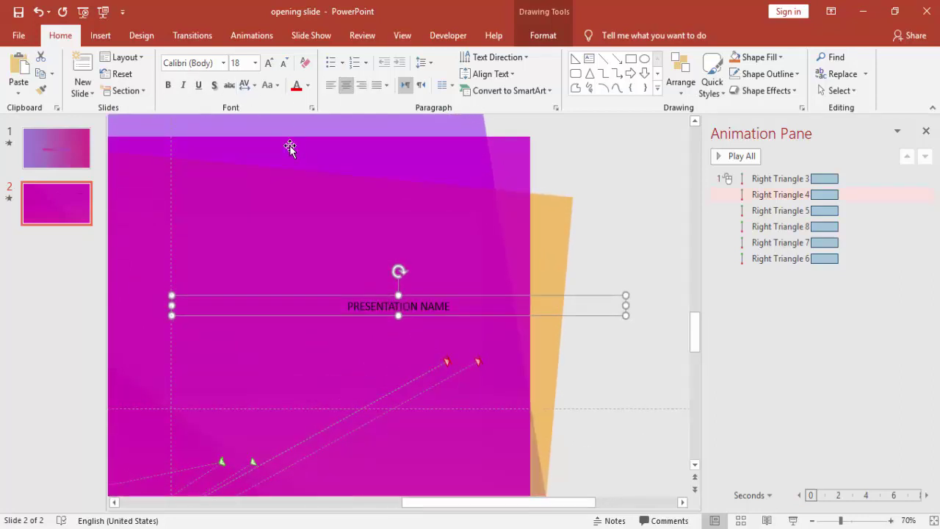
click(189, 63)
text(Helvetica)
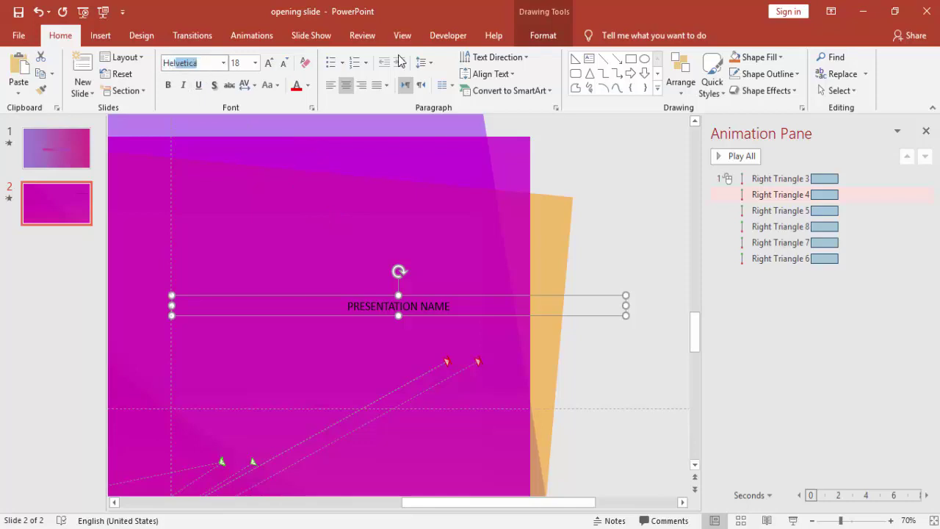
key(Return)
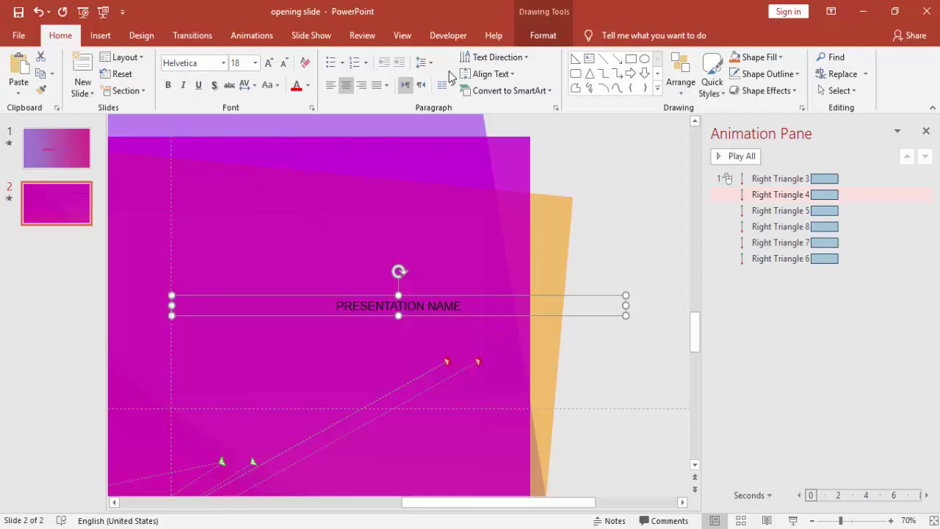
Make the PRESENTATION NAME text bold and increase its font size to 36
click(268, 63)
click(268, 63)
click(268, 63)
click(268, 63)
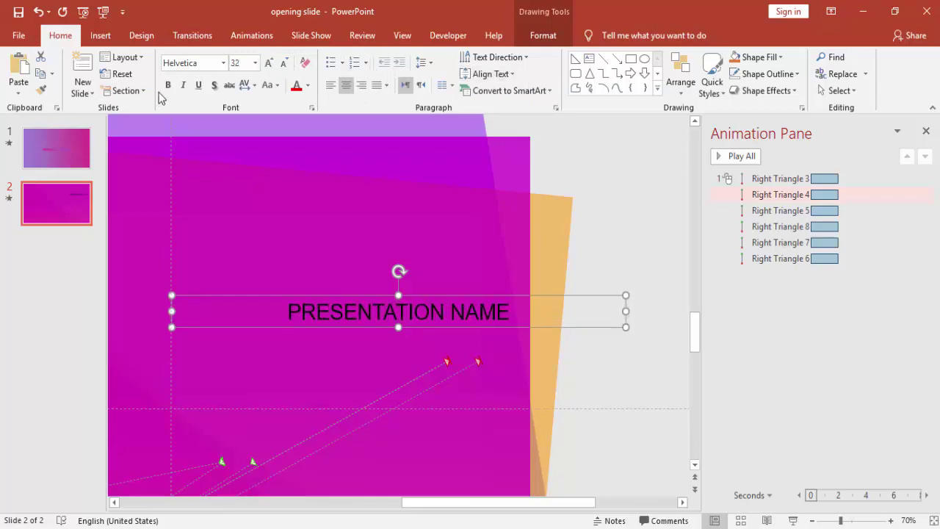
click(168, 85)
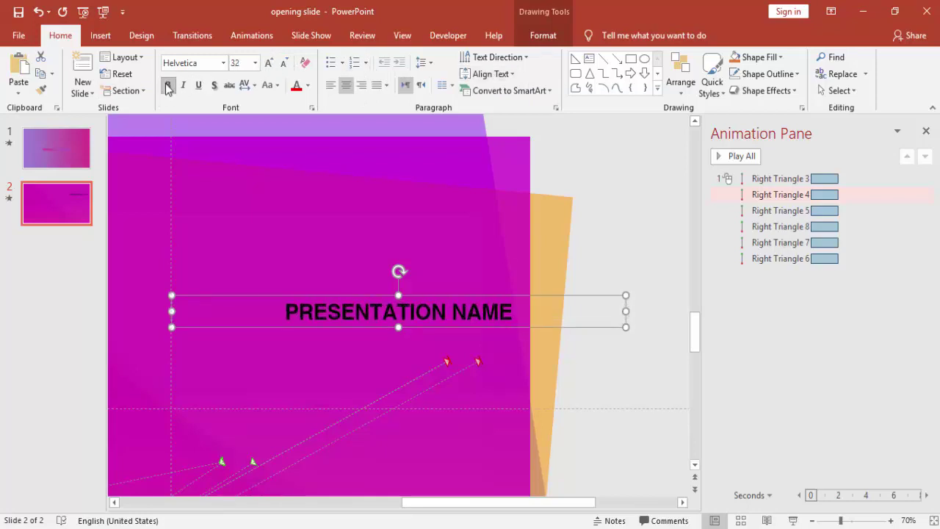
click(268, 63)
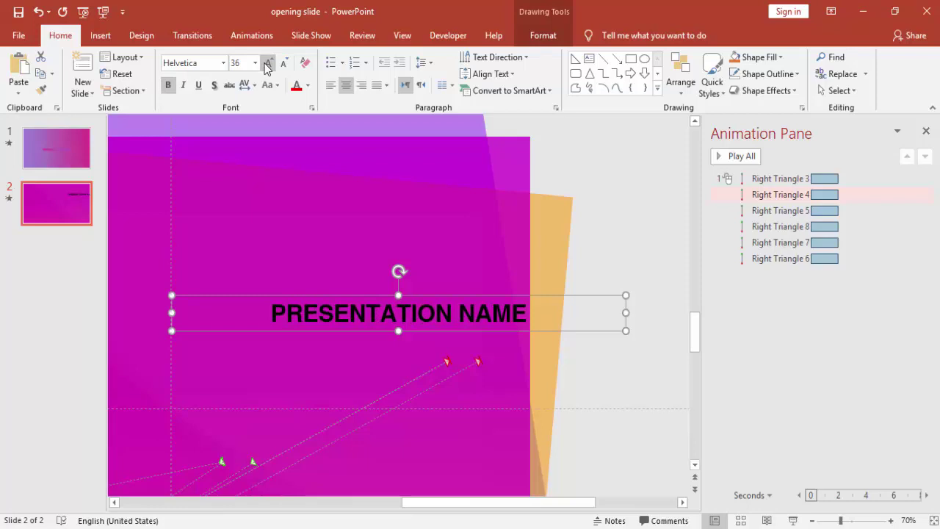
Apply a gradient fill to the PRESENTATION NAME text
click(547, 41)
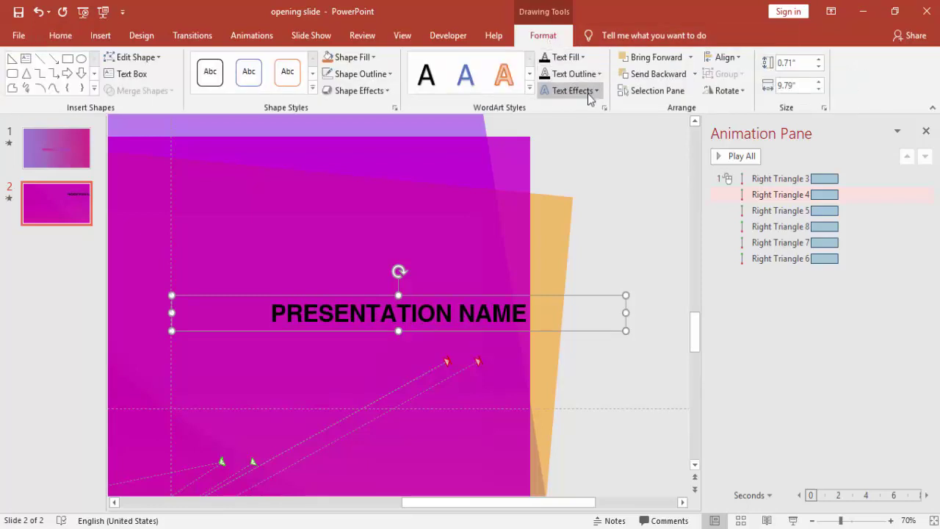
click(589, 94)
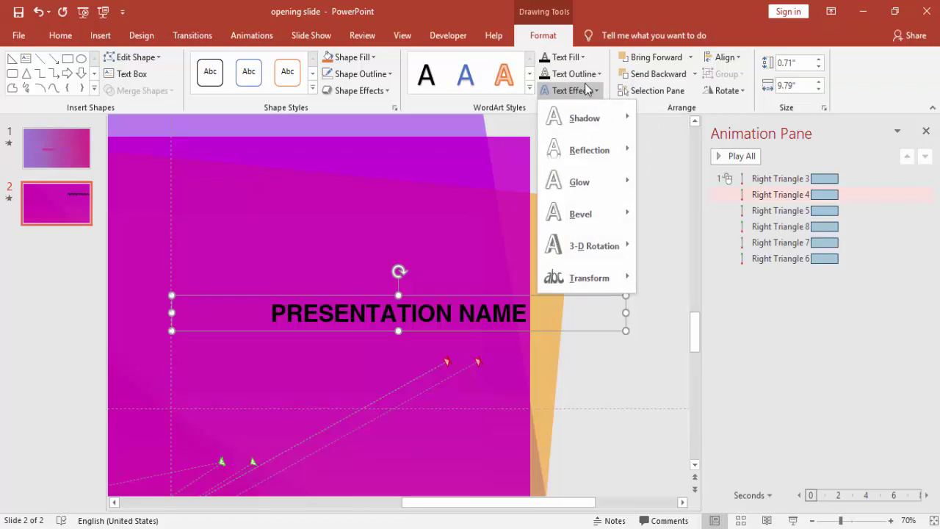
click(583, 74)
click(580, 57)
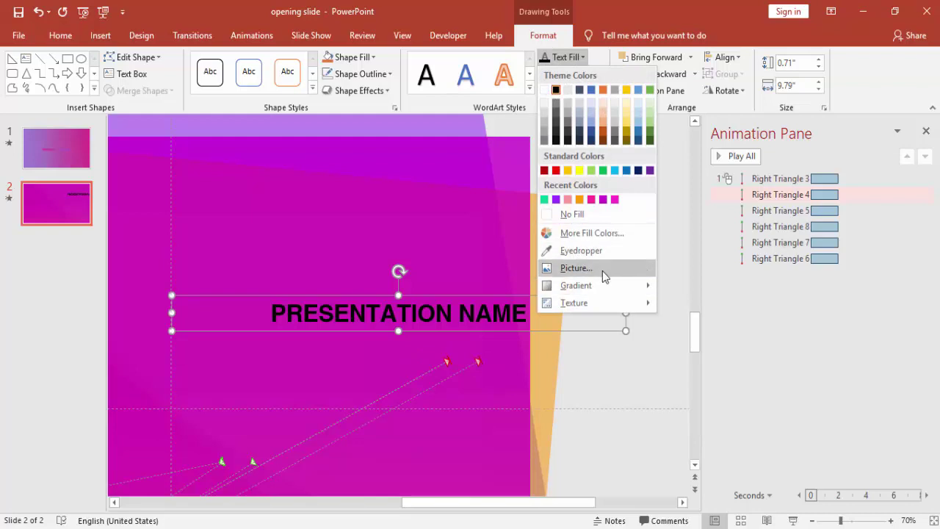
mouse_move(599, 282)
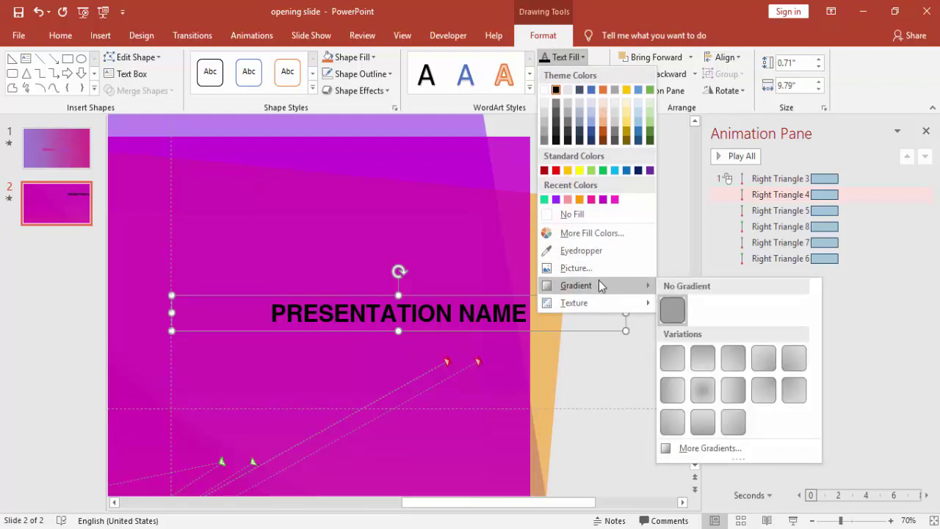
click(739, 454)
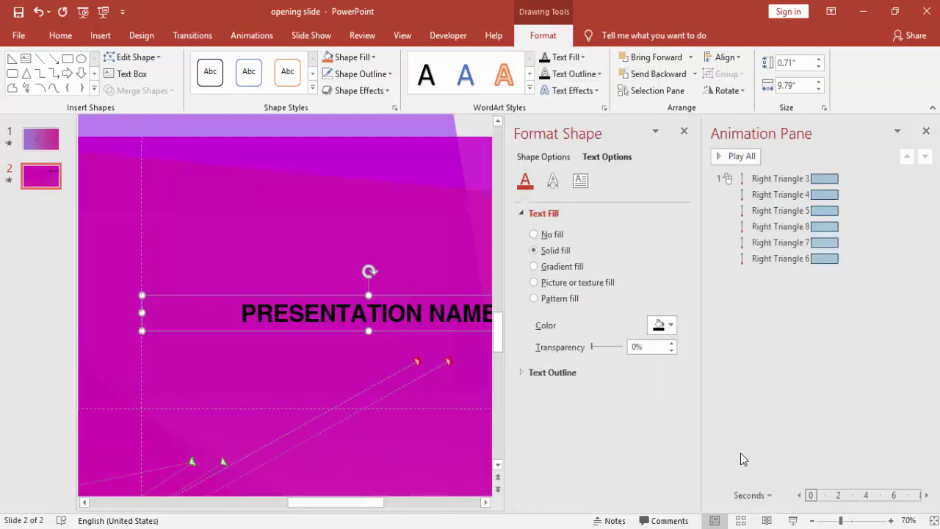
click(534, 266)
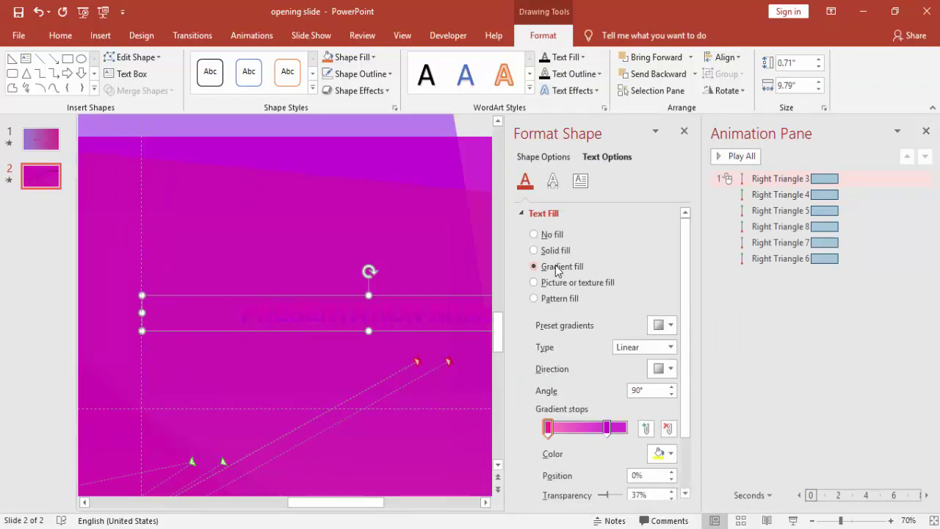
Recolour the text gradient's stop at 76% position to a darker magenta from the standard colour palette
click(608, 428)
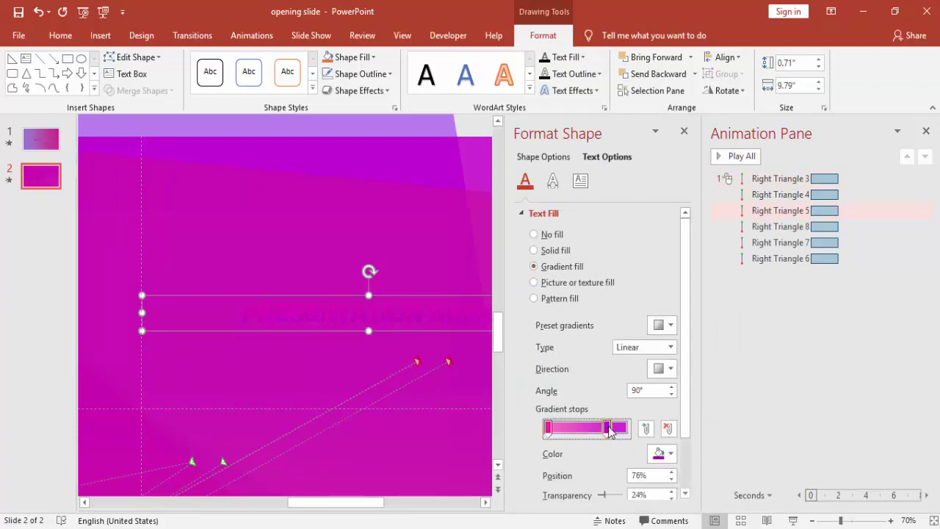
drag(686, 394, 673, 441)
click(670, 388)
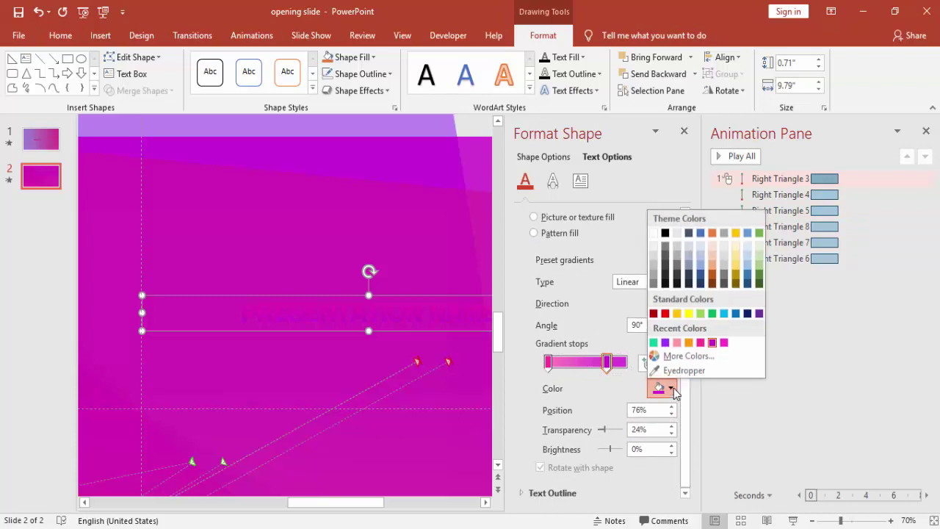
click(688, 356)
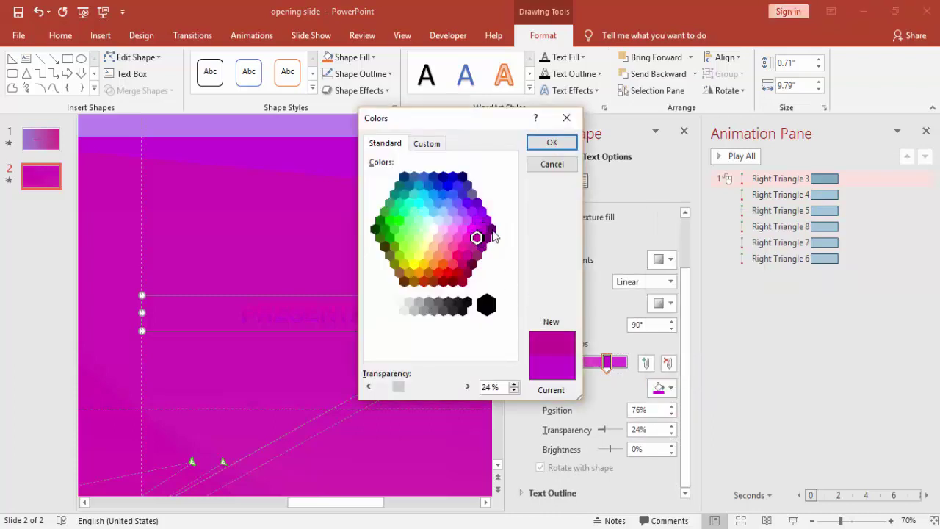
click(558, 144)
Recolour the text gradient's stop at 0% position to a deeper pink-red from the standard colour palette
click(548, 361)
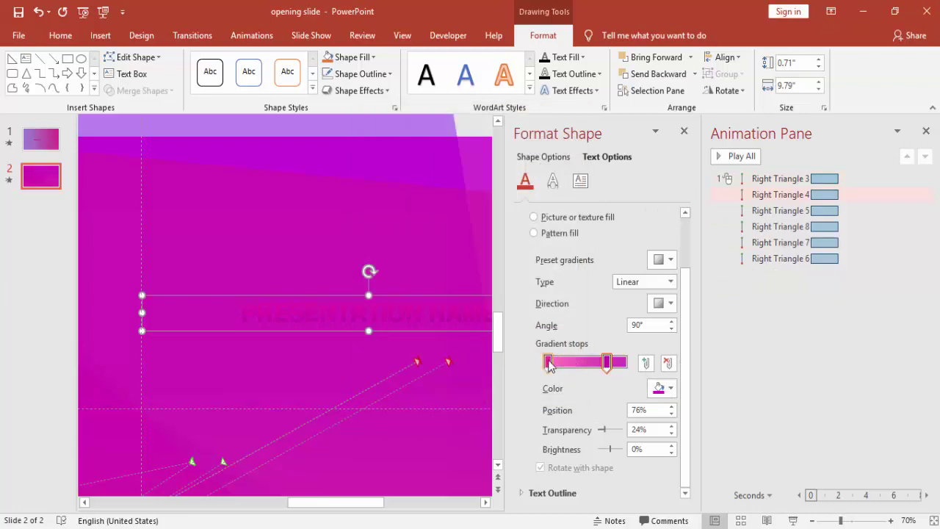
click(663, 386)
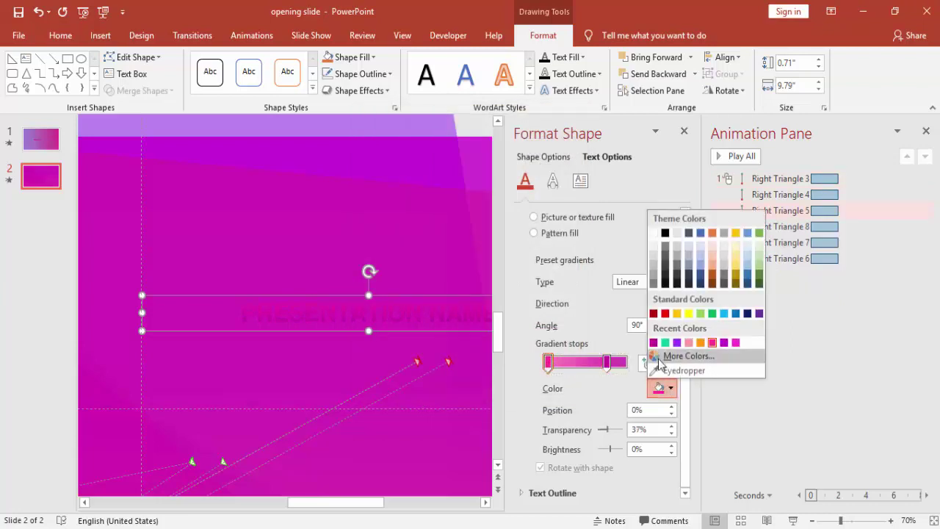
click(664, 356)
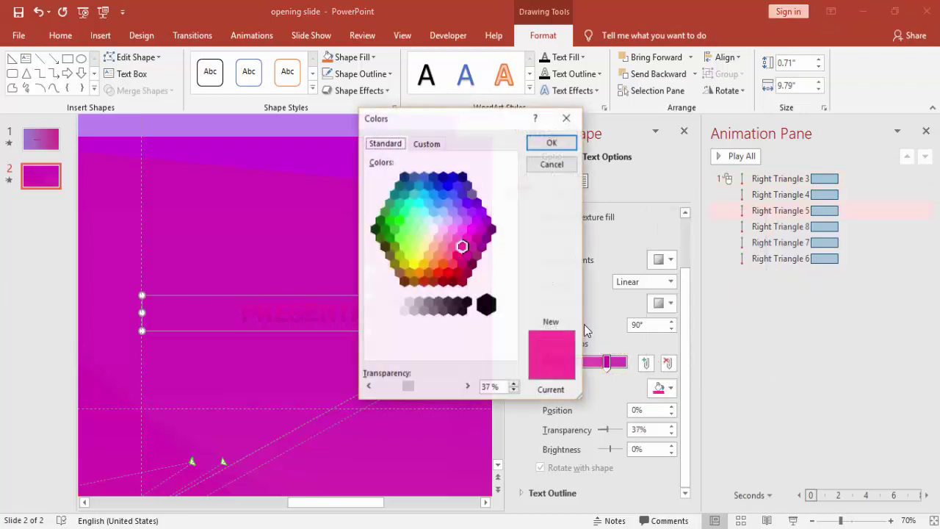
click(457, 254)
click(551, 143)
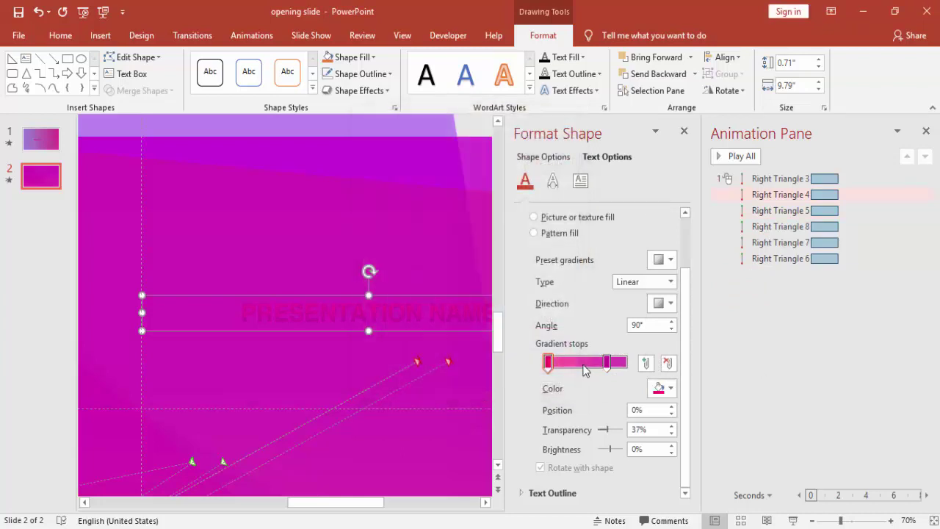
Set the transparency of both text gradient stops to 0%
click(607, 361)
mouse_move(601, 431)
mouse_down()
mouse_move(614, 431)
mouse_move(593, 431)
mouse_up()
click(548, 362)
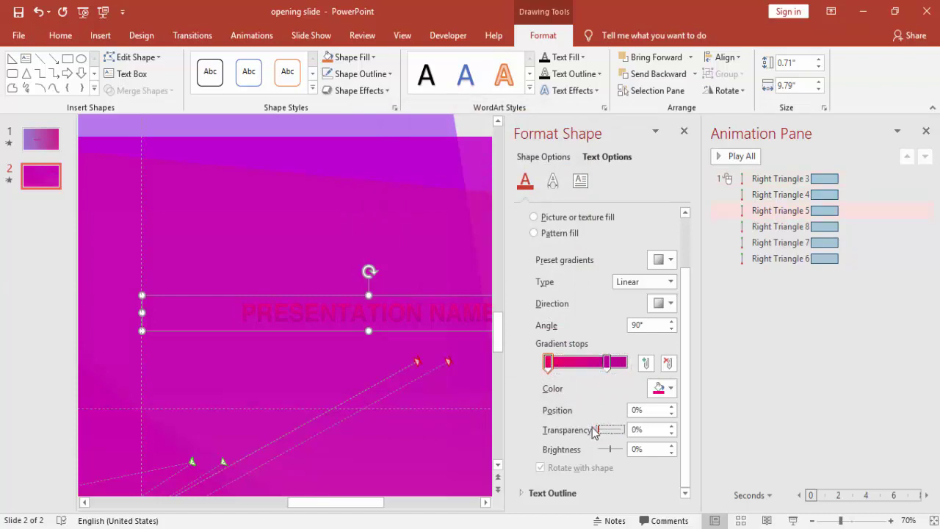
Set the text gradient's direction to run horizontally at a 0° angle and close the shape formatting settings
click(669, 304)
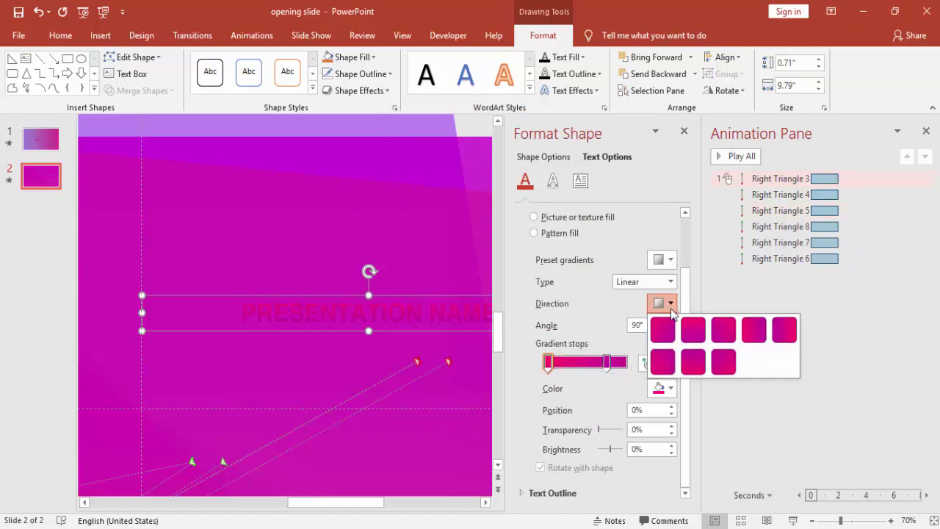
click(747, 334)
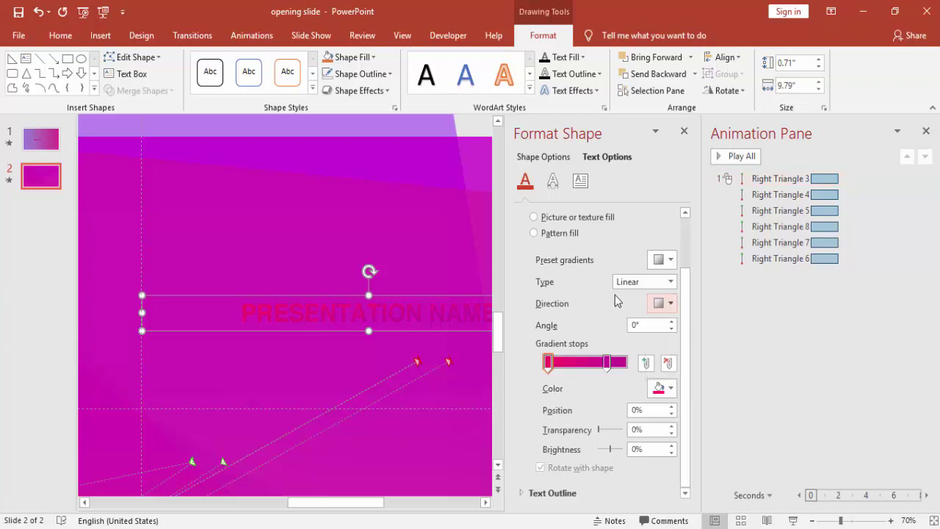
click(683, 132)
click(633, 212)
Move the PRESENTATION NAME text box toward the slide's middle and align it to the slide's horizontal centre and vertical middle
click(442, 310)
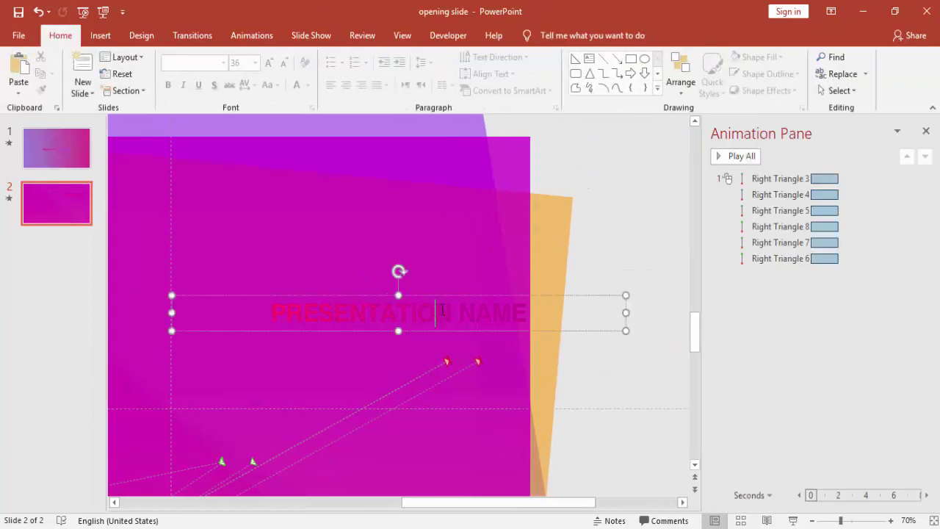
double_click(598, 295)
mouse_move(597, 295)
mouse_down()
mouse_move(512, 331)
mouse_move(412, 355)
mouse_up()
click(709, 61)
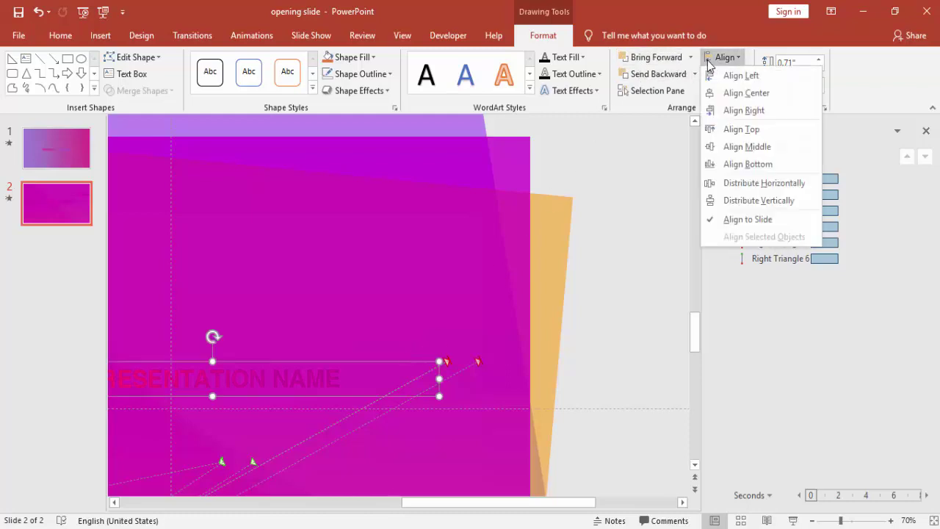
click(744, 92)
click(733, 64)
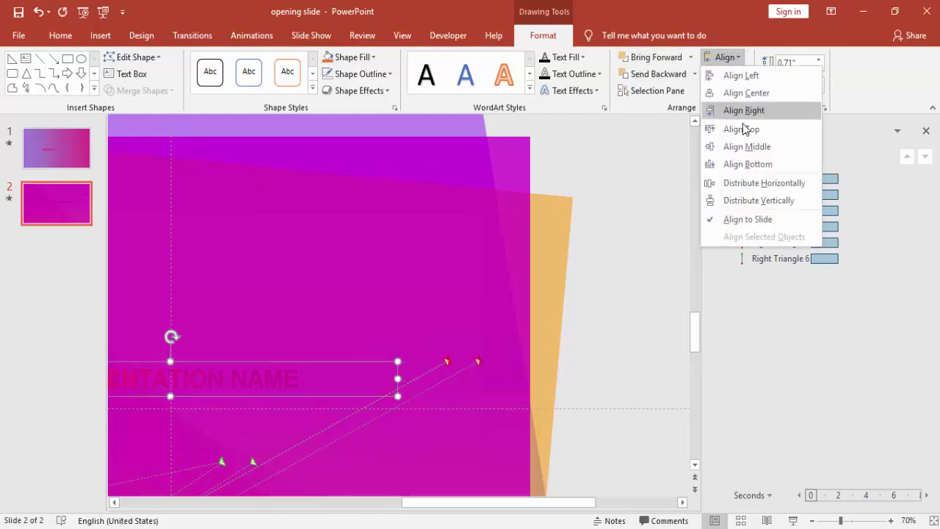
click(744, 147)
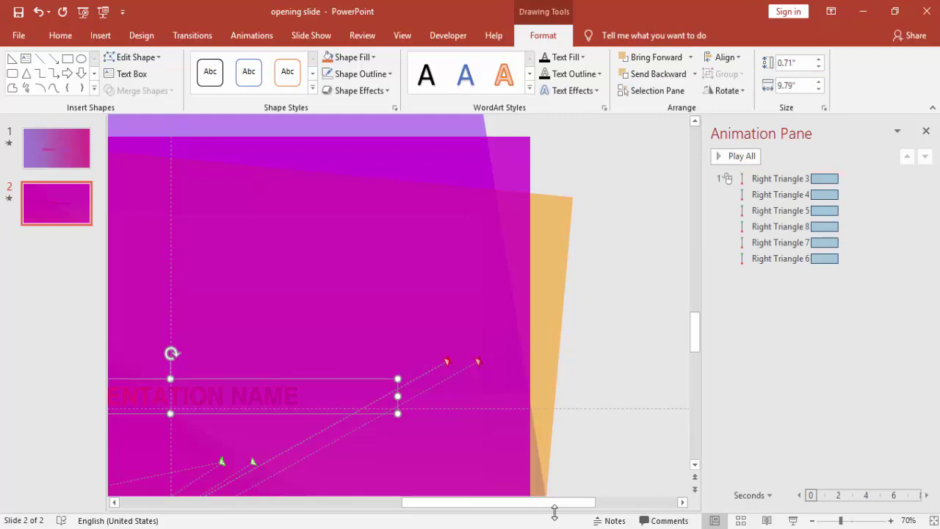
drag(555, 509, 464, 506)
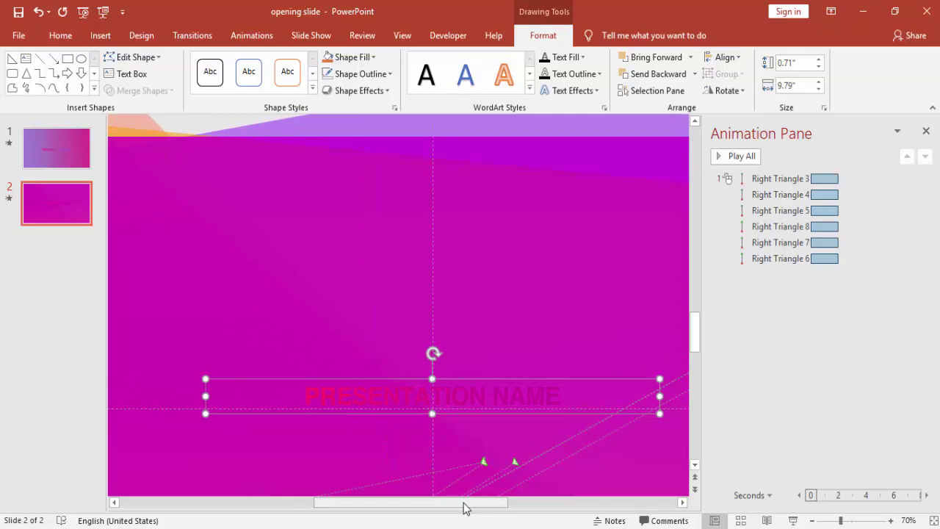
key(alt+a)
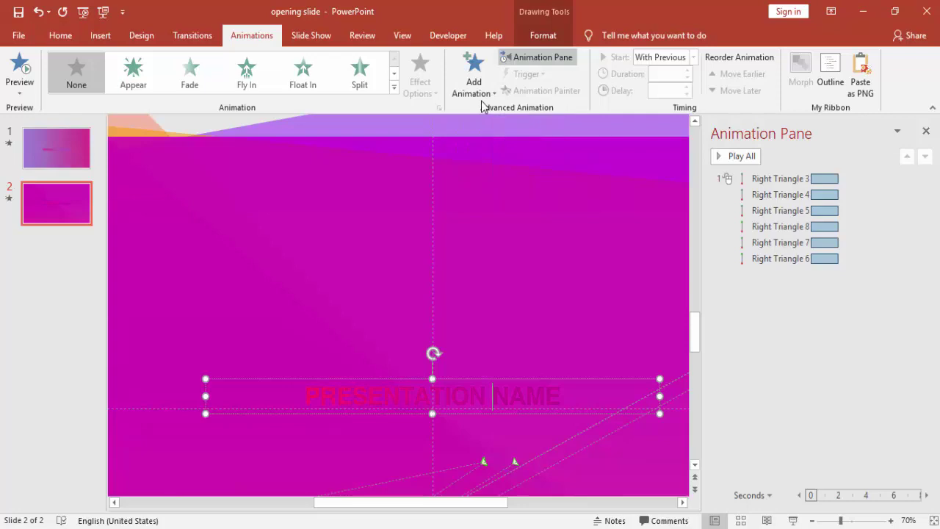
click(482, 94)
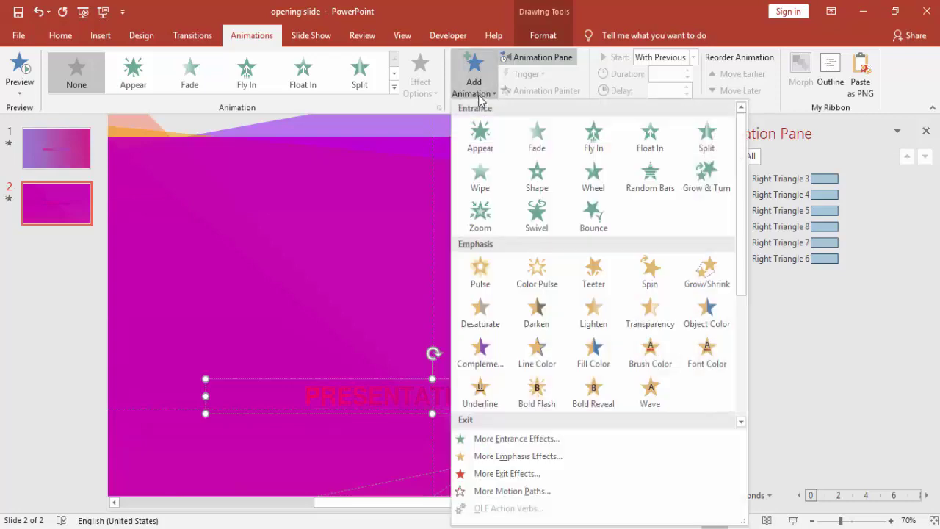
click(500, 456)
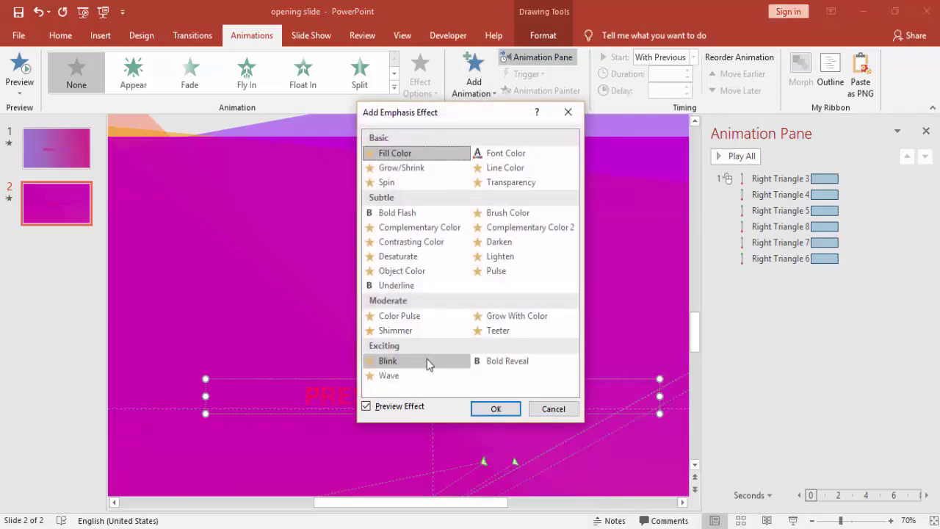
click(553, 410)
Add the Basic Zoom entrance animation to the PRESENTATION NAME text box
click(477, 92)
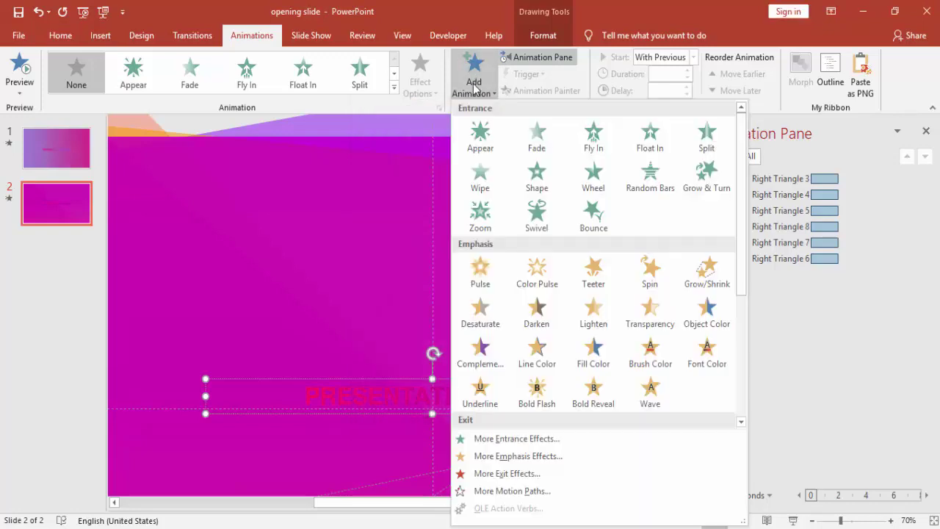
click(506, 433)
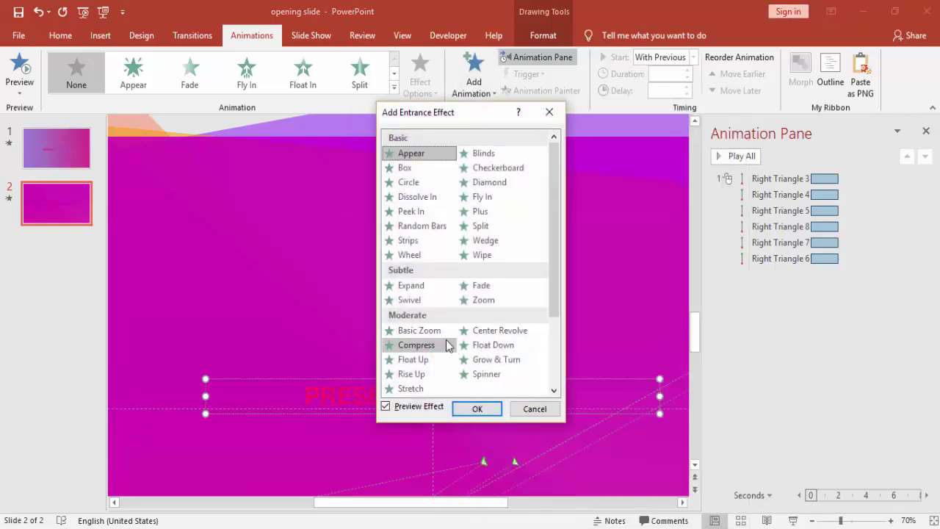
click(439, 332)
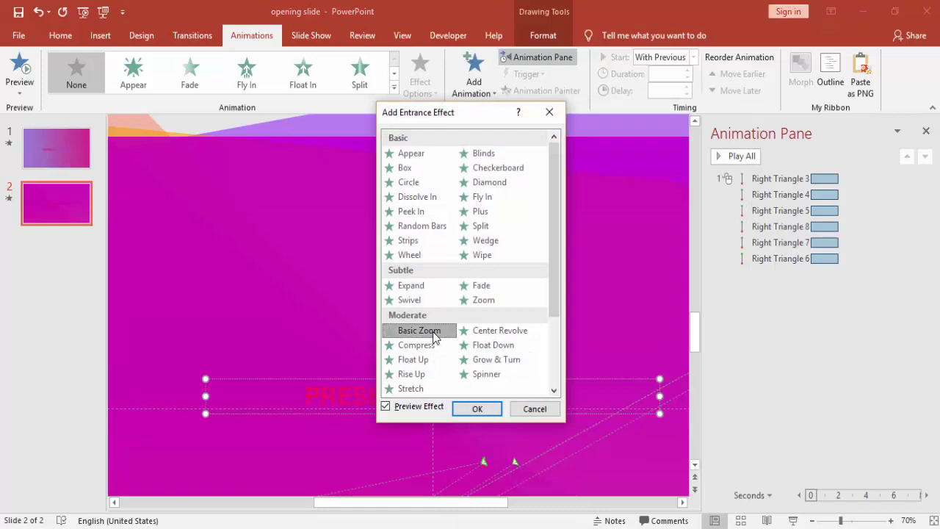
click(478, 409)
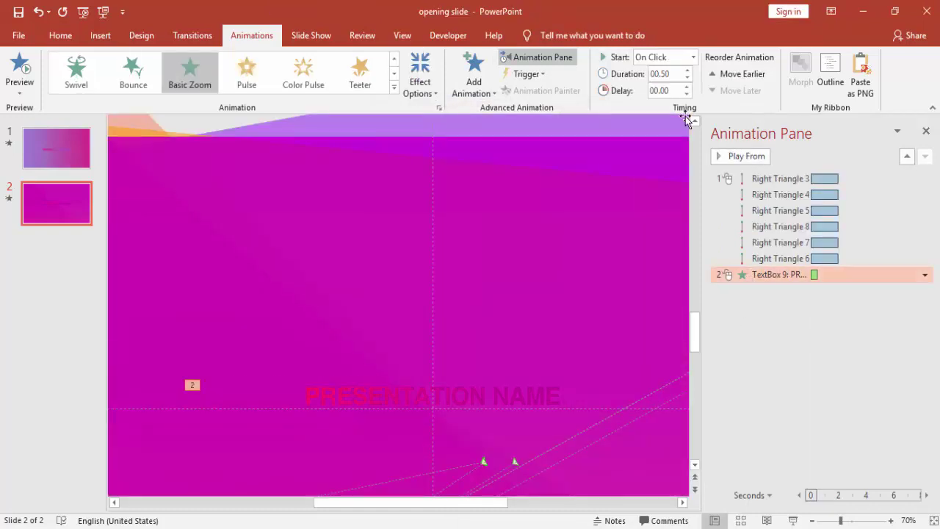
Set the title's Basic Zoom animation to start With Previous with a delay of 0.50 seconds
click(693, 57)
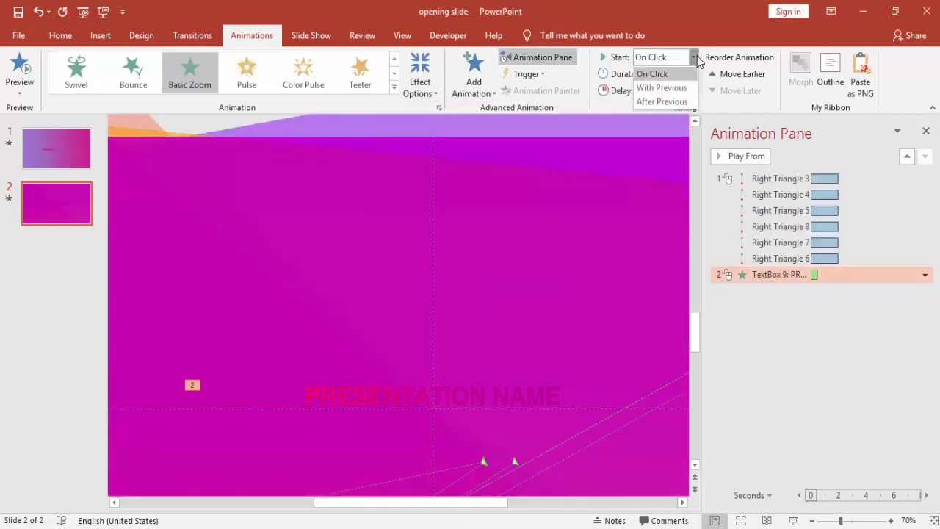
click(664, 88)
double_click(670, 91)
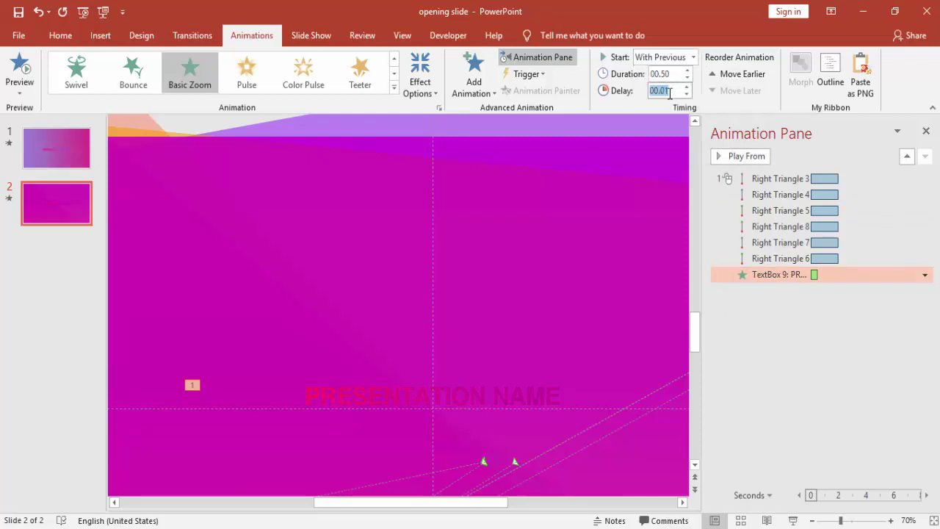
click(672, 92)
key(Return)
Check the timing and effect options of the title's Basic Zoom animation
double_click(785, 274)
click(414, 185)
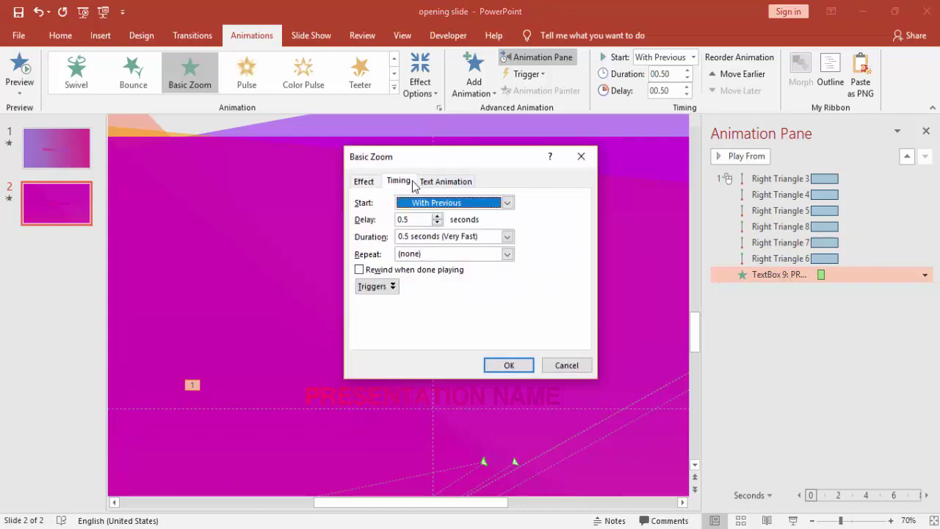
click(508, 365)
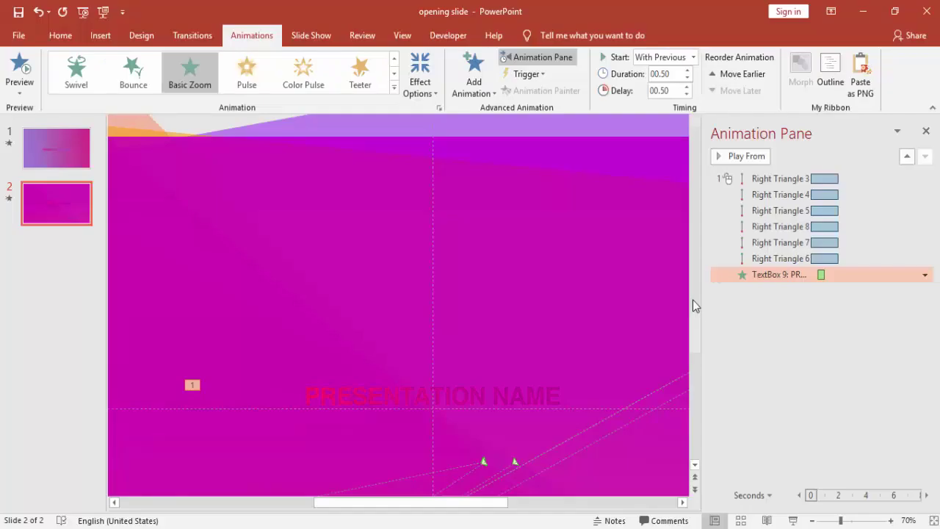
double_click(788, 274)
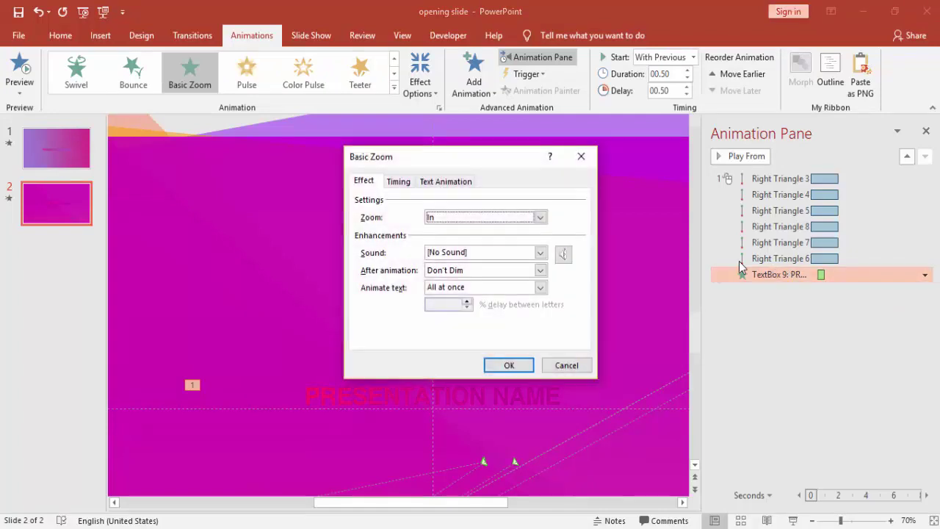
click(566, 364)
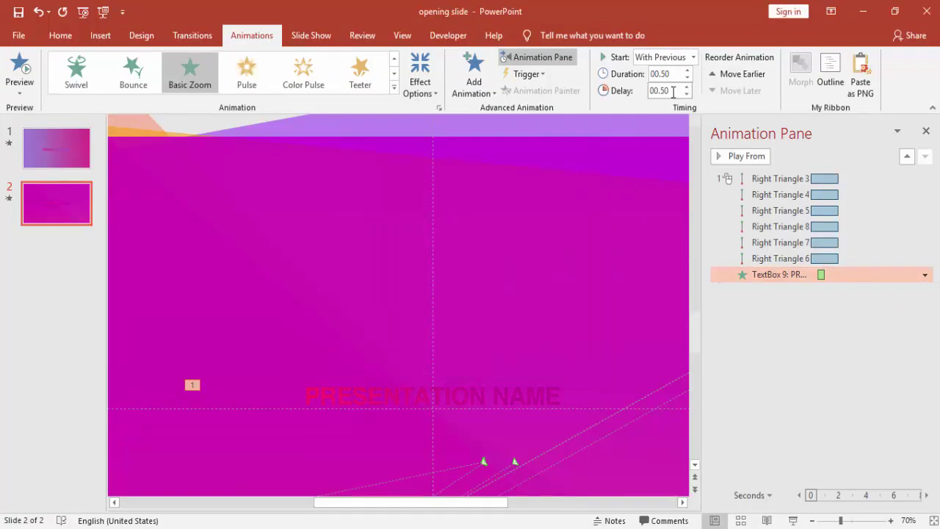
Set the delay of the title's Basic Zoom animation to 1.00 second
double_click(674, 90)
click(678, 90)
key(Return)
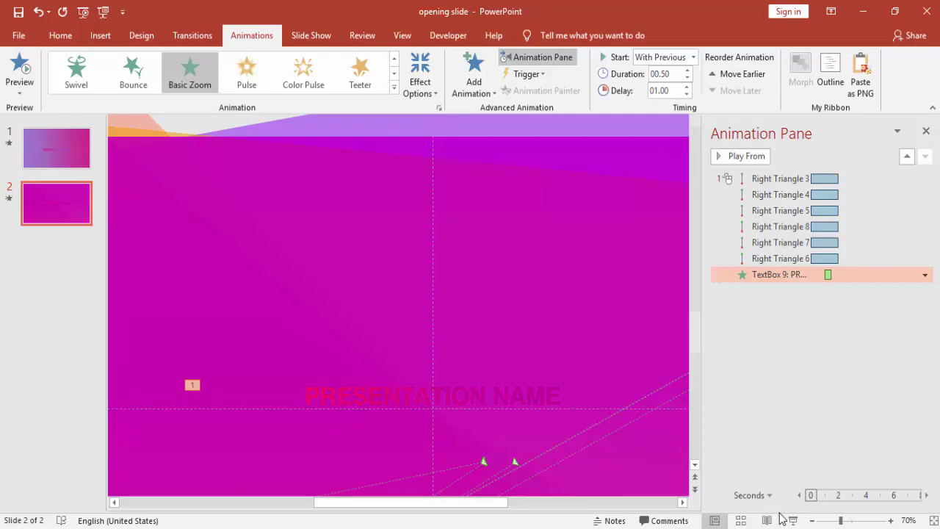